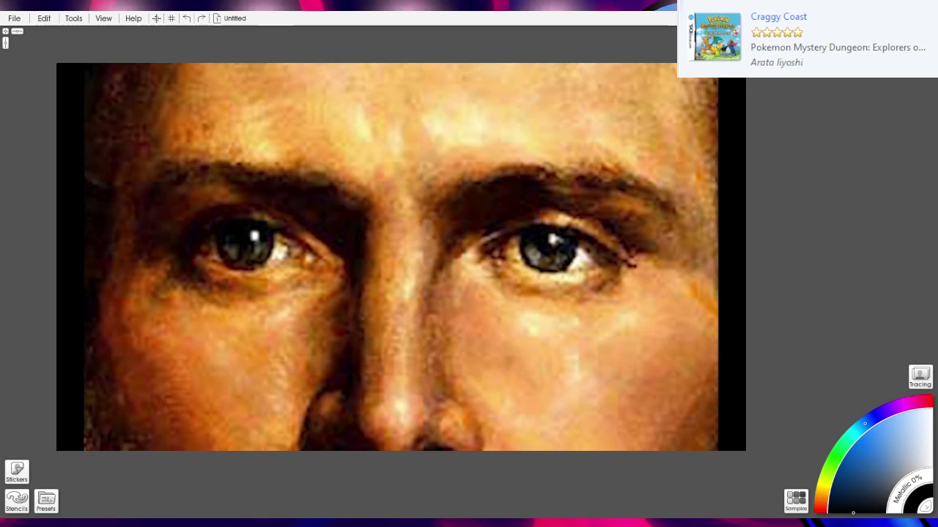
Close the floating video covering the canvas and enlarge the blank page, leaving it without any strokes.
{"action": "mouse_move", "coordinate": [712, 101]}
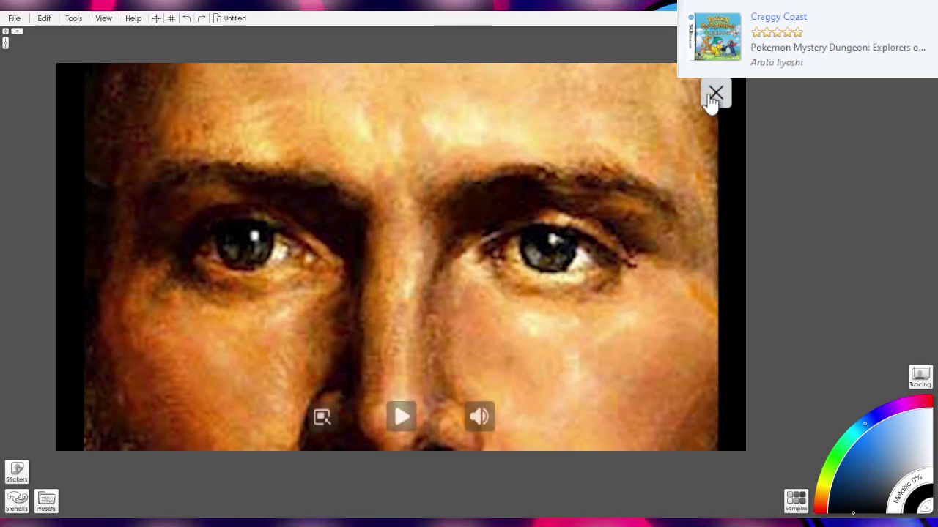
{"action": "left_click", "coordinate": [712, 97]}
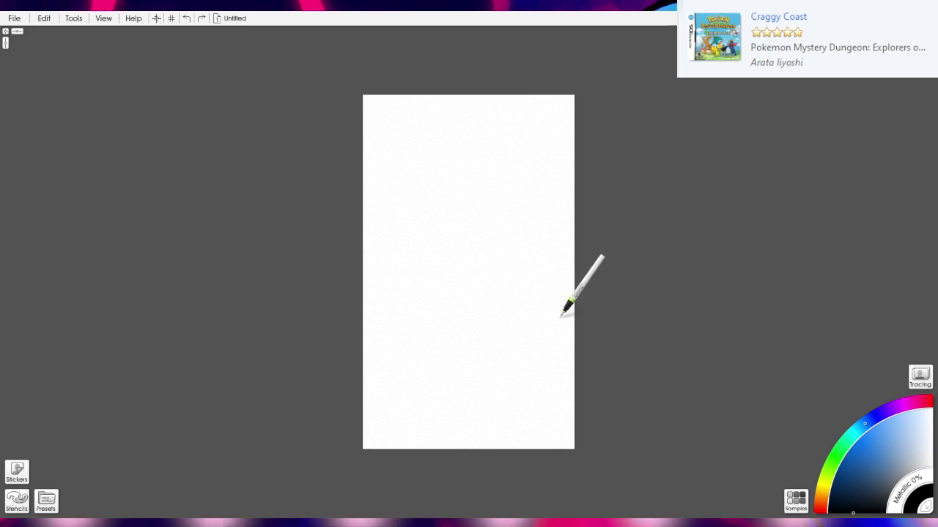
{"action": "mouse_move", "coordinate": [568, 291]}
{"action": "left_mouse_down"}
{"action": "mouse_move", "coordinate": [510, 295]}
{"action": "mouse_move", "coordinate": [568, 304]}
{"action": "mouse_move", "coordinate": [561, 298]}
{"action": "left_mouse_up"}
{"action": "scroll", "coordinate": [567, 304], "scroll_direction": "up", "scroll_amount": 2}
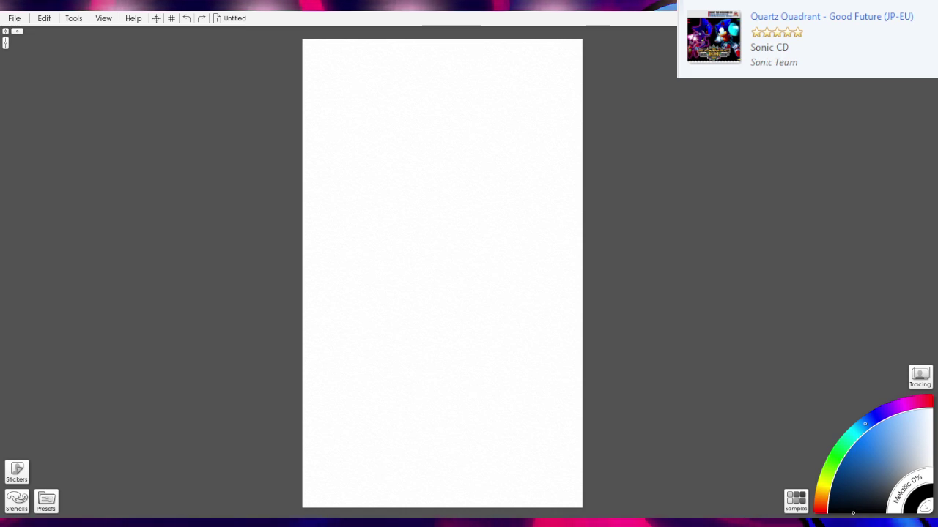
{"action": "left_click_drag", "start_coordinate": [400, 223], "coordinate": [522, 220]}
{"action": "key", "text": "ctrl+z"}
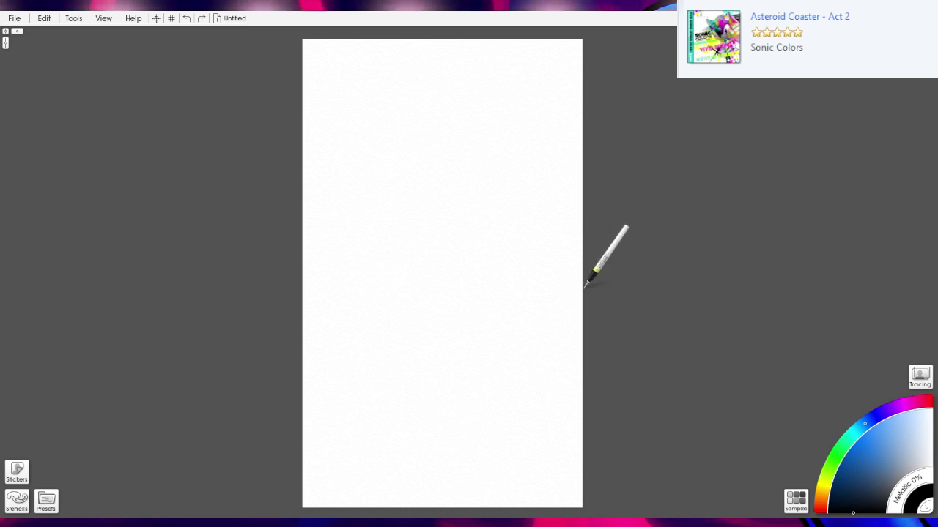
Paste the copied picture of the girl in the green dress and place it in the canvas's upper-left corner as a reference.
{"action": "key", "text": "ctrl+v"}
{"action": "left_click_drag", "start_coordinate": [459, 291], "coordinate": [347, 119]}
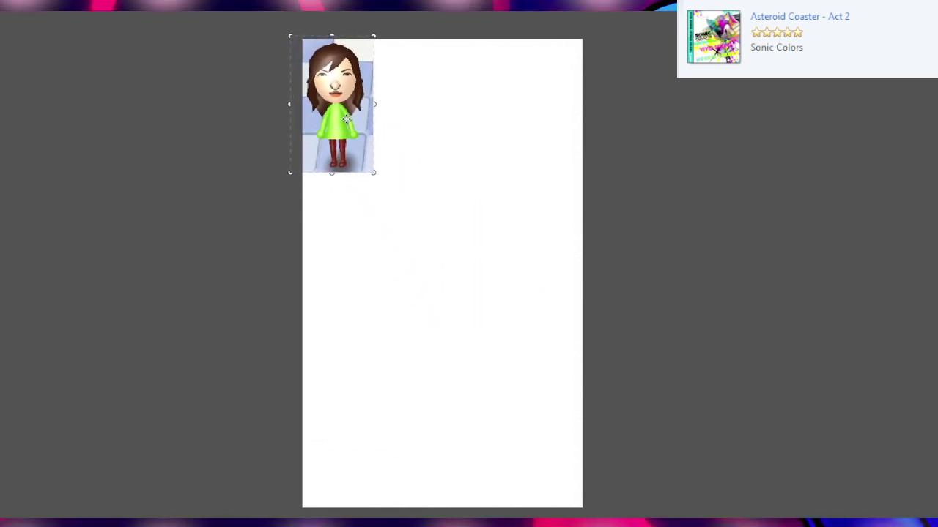
{"action": "key", "text": "Return"}
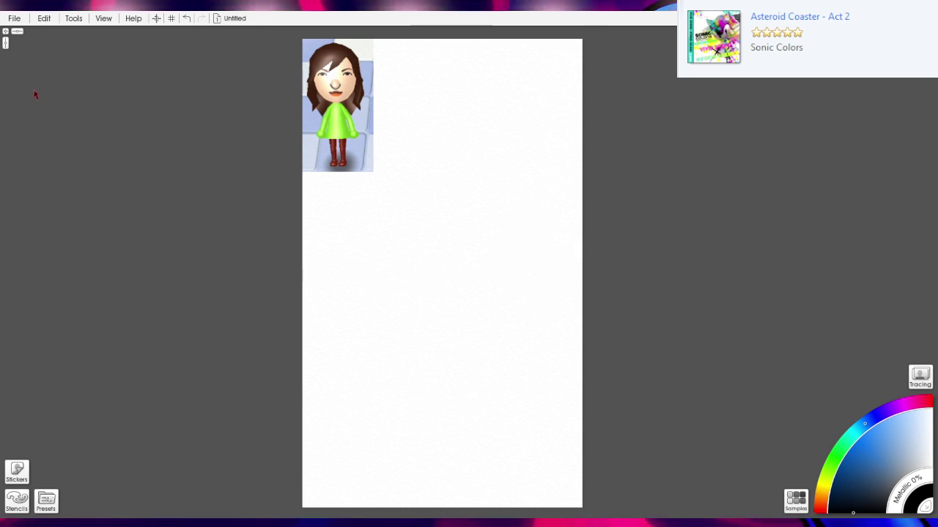
Trim the excess background around the pasted reference figure by deleting rectangular areas along its edges, then clear the selection.
{"action": "left_click_drag", "start_coordinate": [509, 227], "coordinate": [369, 24]}
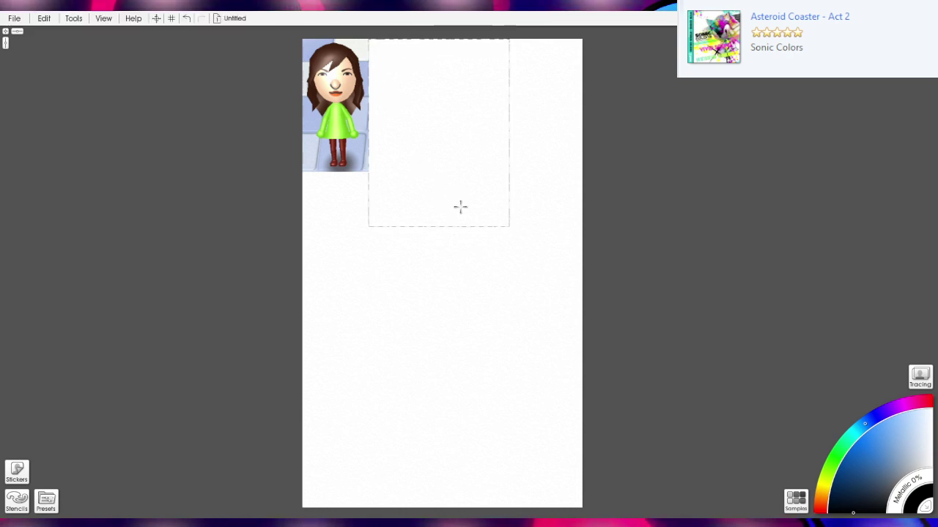
{"action": "left_click_drag", "start_coordinate": [494, 277], "coordinate": [274, 172]}
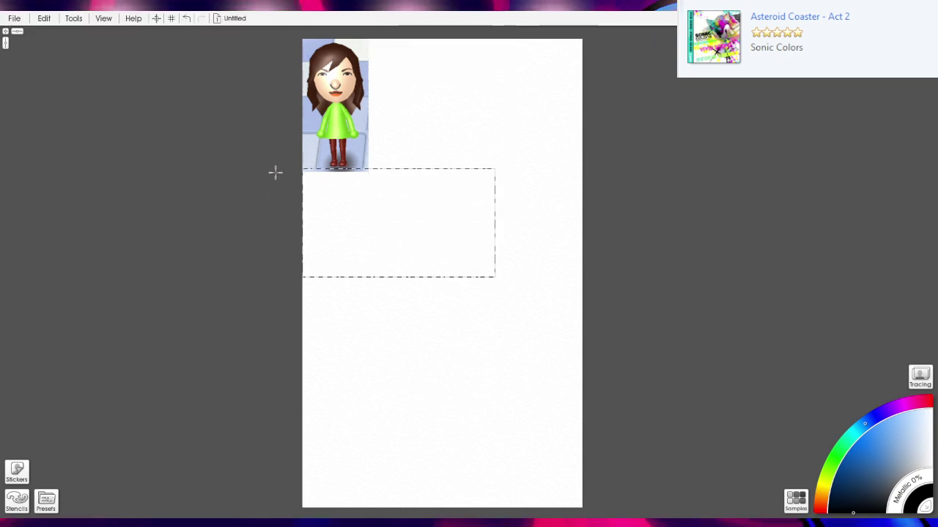
{"action": "left_click_drag", "start_coordinate": [279, 222], "coordinate": [312, 117]}
{"action": "left_click_drag", "start_coordinate": [411, 198], "coordinate": [360, 115]}
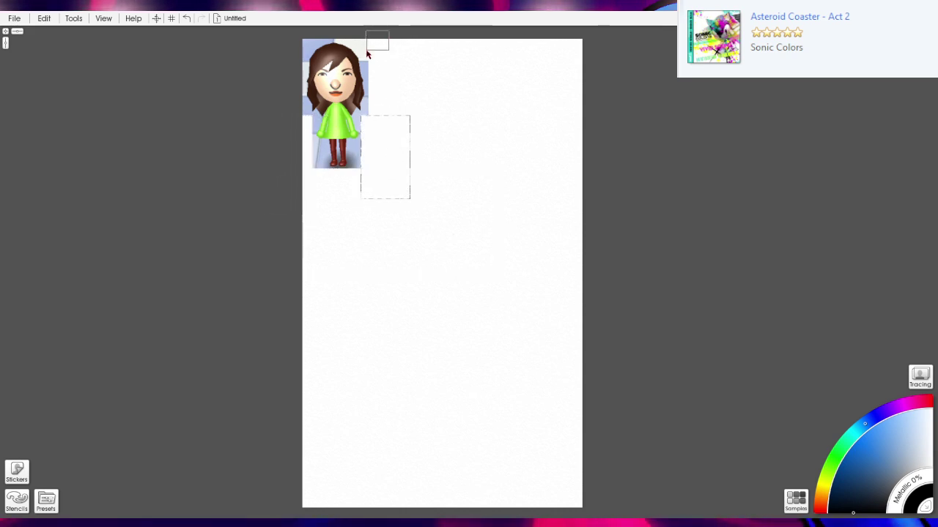
{"action": "left_click_drag", "start_coordinate": [368, 54], "coordinate": [311, 50]}
{"action": "key", "text": "Delete"}
{"action": "left_click", "coordinate": [446, 218]}
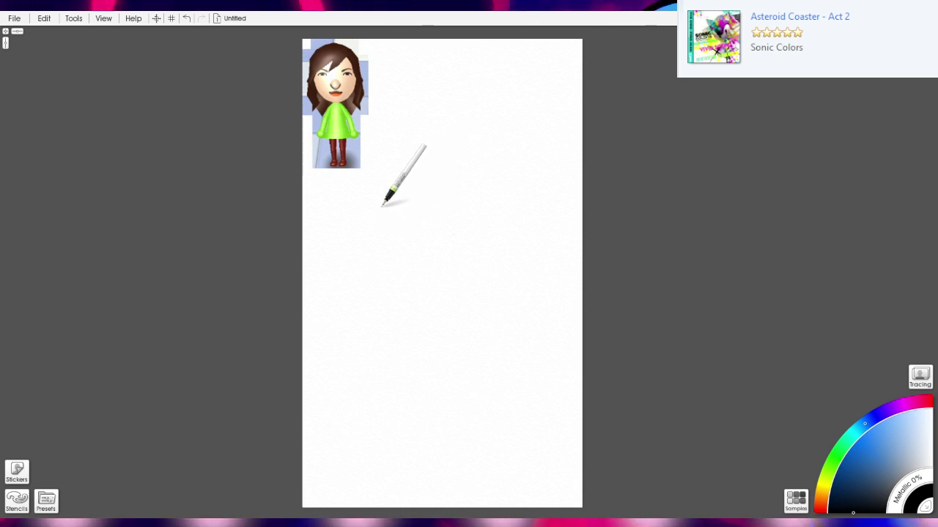
Draw a thick black U-shaped face outline near the canvas's upper middle, with a zigzag fringe across its top.
{"action": "mouse_move", "coordinate": [379, 207]}
{"action": "left_mouse_down"}
{"action": "mouse_move", "coordinate": [391, 238]}
{"action": "mouse_move", "coordinate": [419, 255]}
{"action": "mouse_move", "coordinate": [455, 251]}
{"action": "mouse_move", "coordinate": [487, 189]}
{"action": "left_mouse_up"}
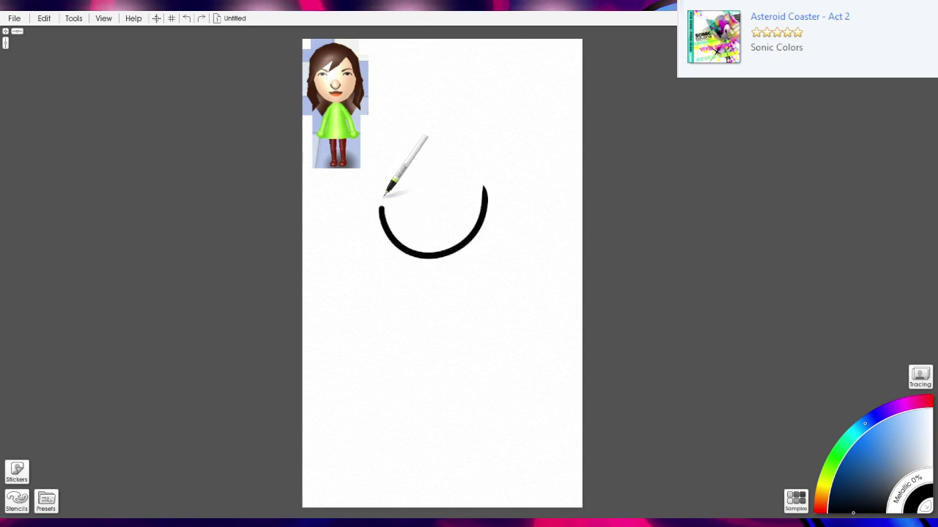
{"action": "left_click_drag", "start_coordinate": [381, 193], "coordinate": [379, 207]}
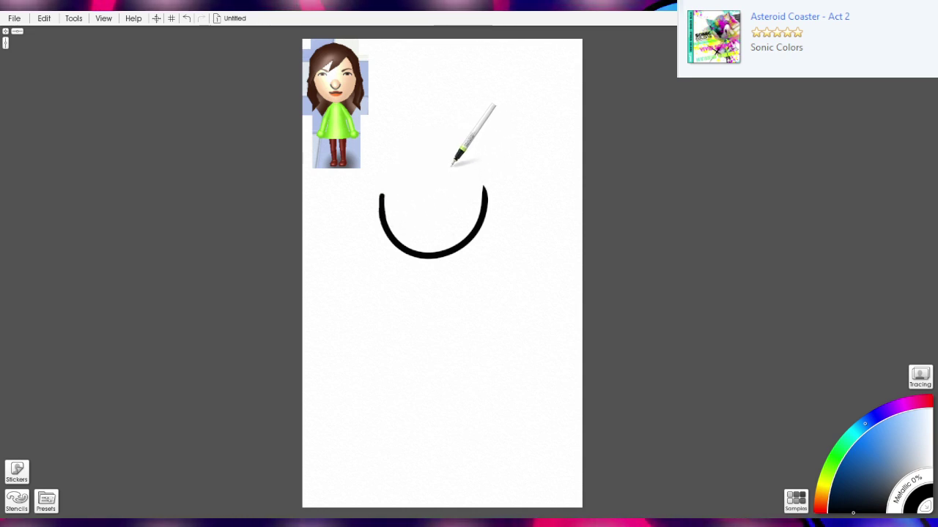
{"action": "mouse_move", "coordinate": [454, 167]}
{"action": "left_mouse_down"}
{"action": "mouse_move", "coordinate": [440, 193]}
{"action": "mouse_move", "coordinate": [421, 202]}
{"action": "mouse_move", "coordinate": [436, 164]}
{"action": "mouse_move", "coordinate": [448, 173]}
{"action": "mouse_move", "coordinate": [395, 181]}
{"action": "mouse_move", "coordinate": [345, 227]}
{"action": "mouse_move", "coordinate": [380, 207]}
{"action": "mouse_move", "coordinate": [355, 225]}
{"action": "mouse_move", "coordinate": [382, 132]}
{"action": "mouse_move", "coordinate": [425, 97]}
{"action": "mouse_move", "coordinate": [470, 107]}
{"action": "mouse_move", "coordinate": [493, 133]}
{"action": "mouse_move", "coordinate": [511, 216]}
{"action": "left_mouse_up"}
{"action": "key", "text": "ctrl+z"}
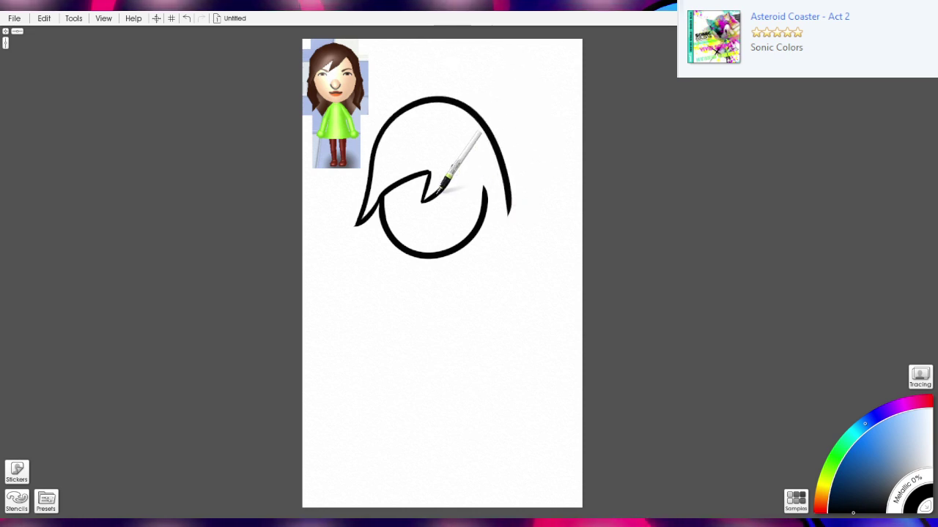
{"action": "key", "text": "ctrl+z"}
Draw the rounded crown of the hair over the fringe, redoing the arch until it sits lower and closer to the face.
{"action": "mouse_move", "coordinate": [355, 225]}
{"action": "left_mouse_down"}
{"action": "mouse_move", "coordinate": [396, 145]}
{"action": "mouse_move", "coordinate": [455, 126]}
{"action": "mouse_move", "coordinate": [474, 133]}
{"action": "mouse_move", "coordinate": [506, 171]}
{"action": "mouse_move", "coordinate": [516, 227]}
{"action": "left_mouse_up"}
{"action": "key", "text": "ctrl+z"}
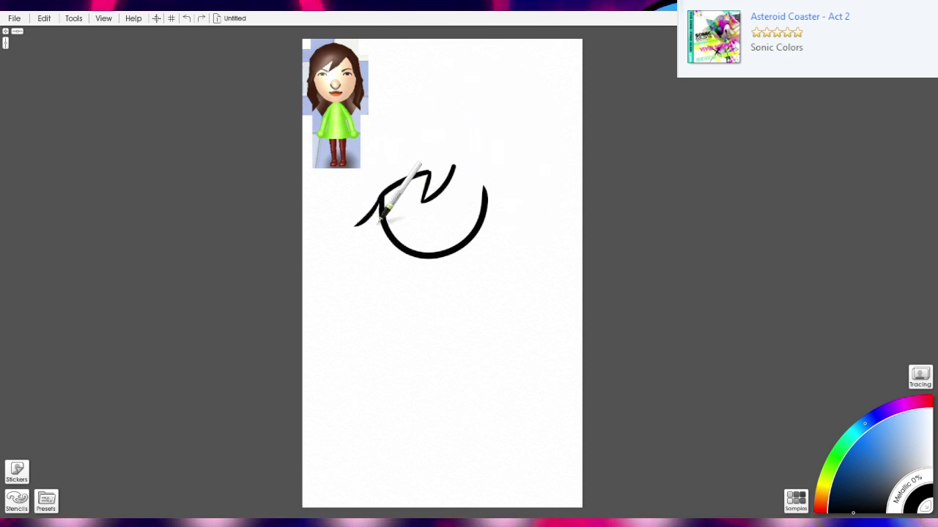
{"action": "mouse_move", "coordinate": [355, 226]}
{"action": "left_mouse_down"}
{"action": "mouse_move", "coordinate": [379, 170]}
{"action": "mouse_move", "coordinate": [400, 147]}
{"action": "mouse_move", "coordinate": [433, 135]}
{"action": "mouse_move", "coordinate": [463, 137]}
{"action": "mouse_move", "coordinate": [494, 159]}
{"action": "mouse_move", "coordinate": [501, 233]}
{"action": "left_mouse_up"}
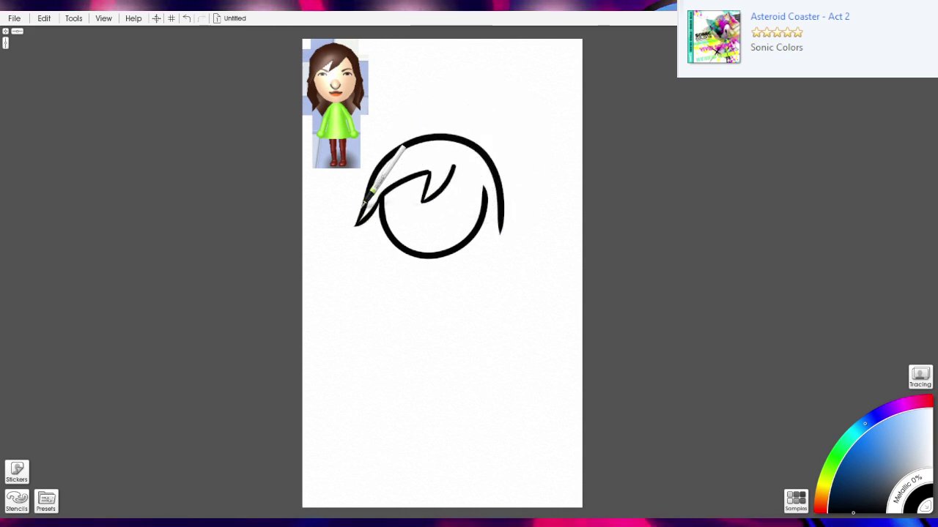
{"action": "key", "text": "ctrl+z"}
{"action": "mouse_move", "coordinate": [355, 226]}
{"action": "left_mouse_down"}
{"action": "mouse_move", "coordinate": [381, 151]}
{"action": "mouse_move", "coordinate": [400, 135]}
{"action": "mouse_move", "coordinate": [443, 130]}
{"action": "mouse_move", "coordinate": [463, 135]}
{"action": "mouse_move", "coordinate": [492, 168]}
{"action": "mouse_move", "coordinate": [501, 232]}
{"action": "left_mouse_up"}
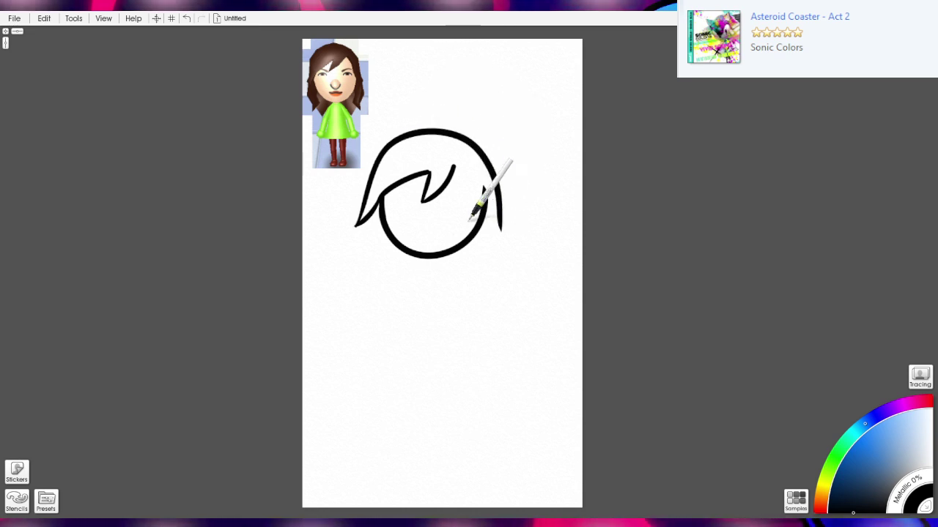
{"action": "left_click_drag", "start_coordinate": [454, 166], "coordinate": [485, 192]}
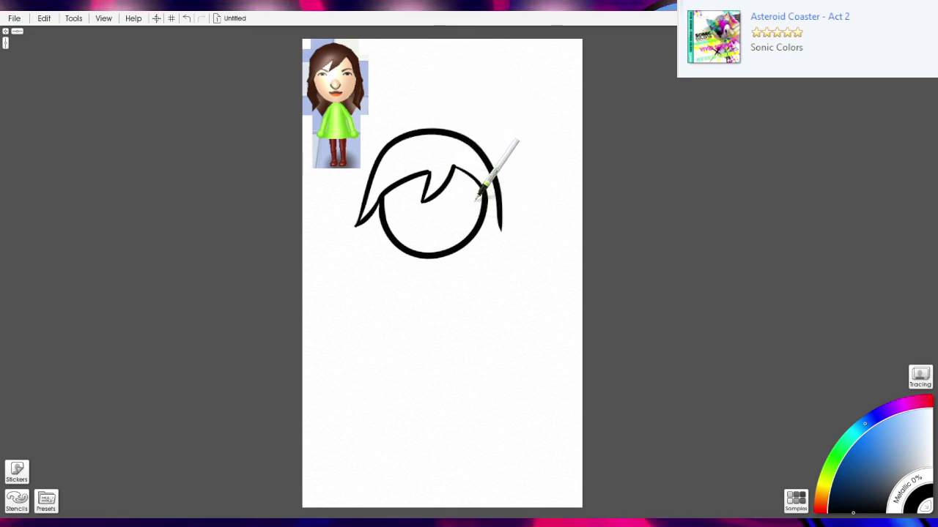
{"action": "mouse_move", "coordinate": [405, 146]}
{"action": "left_mouse_down"}
{"action": "mouse_move", "coordinate": [402, 112]}
{"action": "mouse_move", "coordinate": [410, 193]}
{"action": "left_mouse_up"}
{"action": "key", "text": "ctrl+z"}
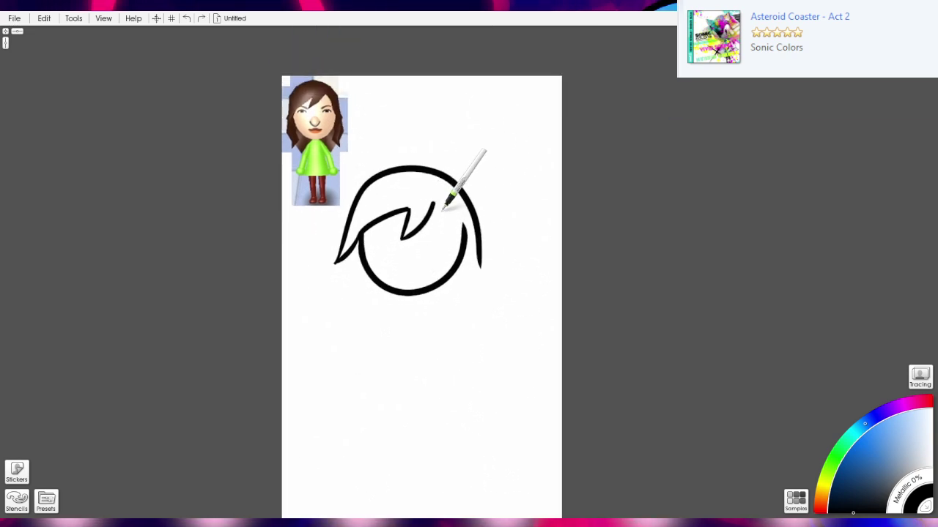
Erase the upper end of the face outline on its right side to make room for the fringe.
{"action": "key", "text": "e"}
{"action": "mouse_move", "coordinate": [459, 217]}
{"action": "left_mouse_down"}
{"action": "mouse_move", "coordinate": [461, 229]}
{"action": "mouse_move", "coordinate": [445, 218]}
{"action": "mouse_move", "coordinate": [468, 242]}
{"action": "left_mouse_up"}
{"action": "key", "text": "e"}
{"action": "key", "text": "ctrl+z"}
{"action": "key", "text": "e"}
{"action": "key", "text": "e"}
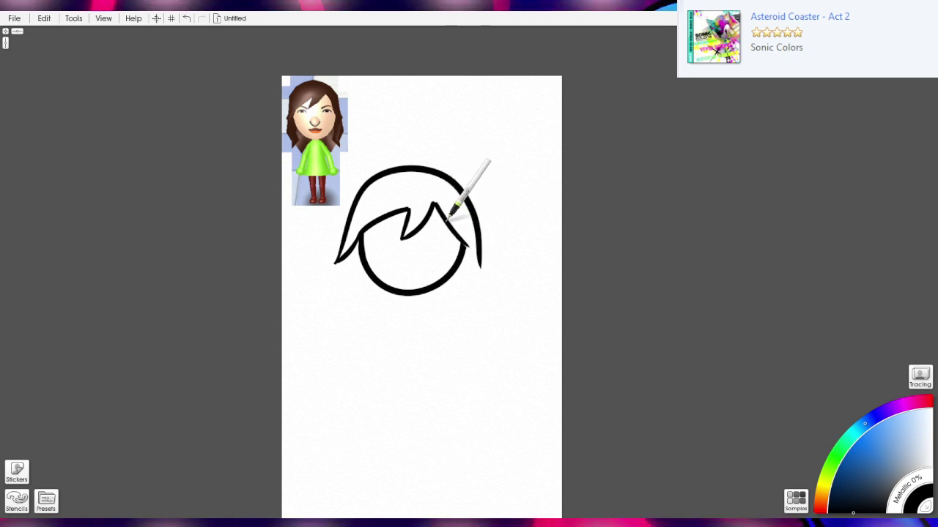
Redraw the right fringe strand as a diagonal line from the fringe's peak down to the shortened face outline.
{"action": "key", "text": "ctrl+z"}
{"action": "key", "text": "ctrl+y"}
{"action": "key", "text": "ctrl+z"}
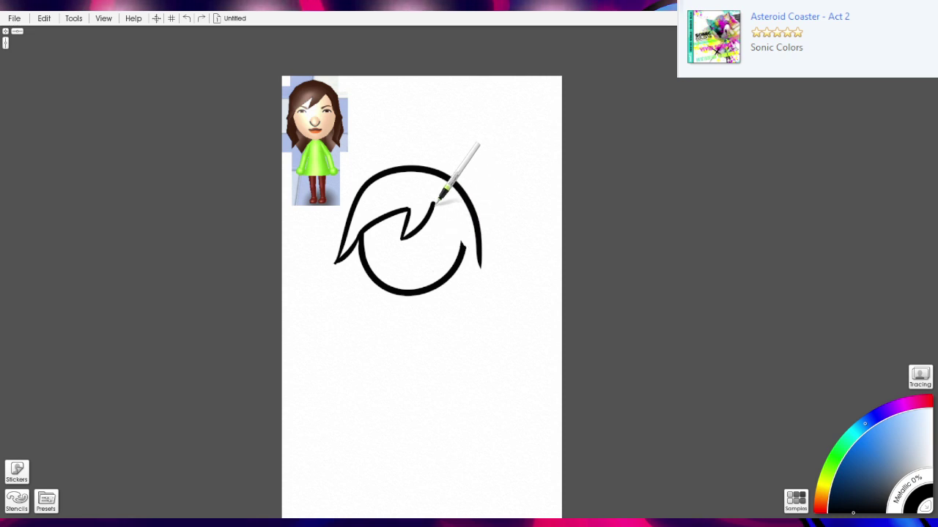
{"action": "left_click_drag", "start_coordinate": [437, 204], "coordinate": [470, 256]}
{"action": "scroll", "coordinate": [469, 242], "scroll_direction": "down", "scroll_amount": 1}
{"action": "scroll", "coordinate": [476, 235], "scroll_direction": "up", "scroll_amount": 2}
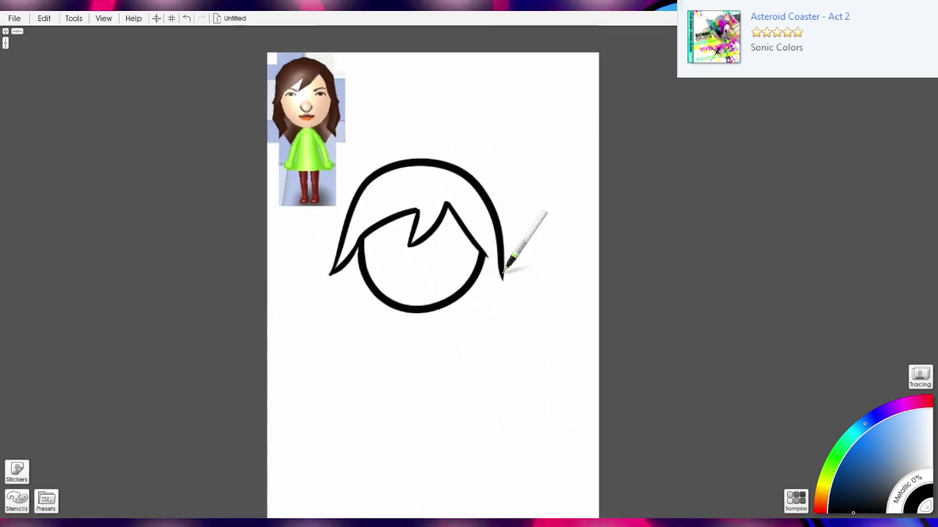
Trim the right tip of the hair crown and extend it into a long pointed lock hanging beside the face.
{"action": "key", "text": "e"}
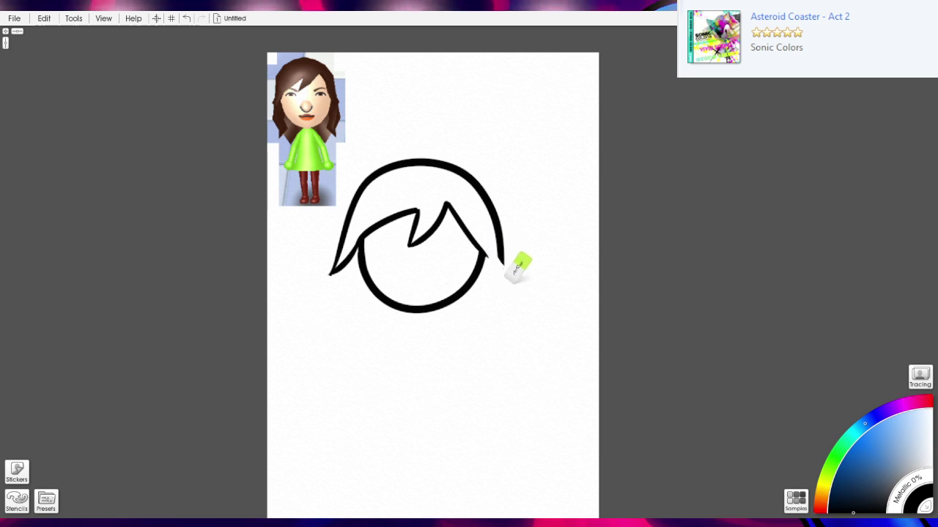
{"action": "key", "text": "i"}
{"action": "mouse_move", "coordinate": [499, 253]}
{"action": "left_mouse_down"}
{"action": "mouse_move", "coordinate": [510, 272]}
{"action": "mouse_move", "coordinate": [513, 212]}
{"action": "mouse_move", "coordinate": [513, 227]}
{"action": "left_mouse_up"}
{"action": "key", "text": "ctrl+z"}
{"action": "left_click", "coordinate": [509, 275]}
{"action": "mouse_move", "coordinate": [513, 227]}
{"action": "left_mouse_down"}
{"action": "mouse_move", "coordinate": [529, 256]}
{"action": "mouse_move", "coordinate": [521, 300]}
{"action": "left_mouse_up"}
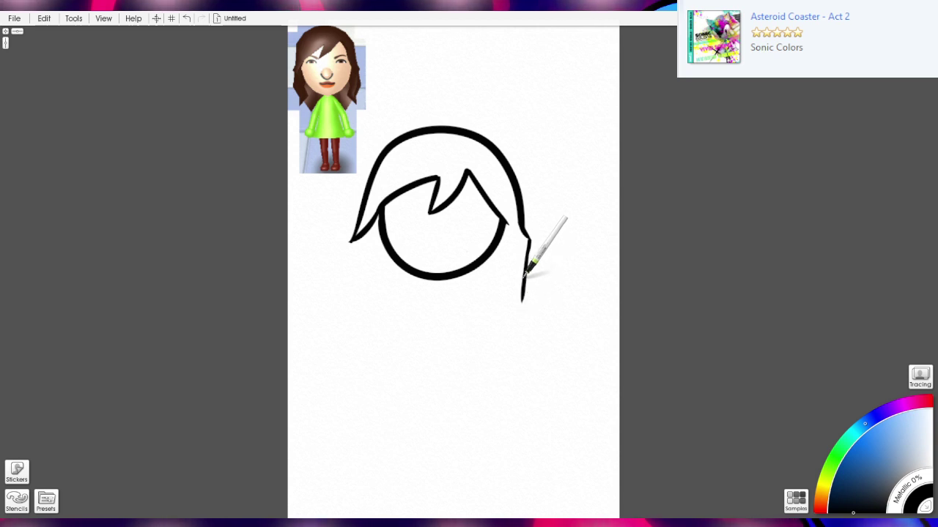
{"action": "key", "text": "ctrl+z"}
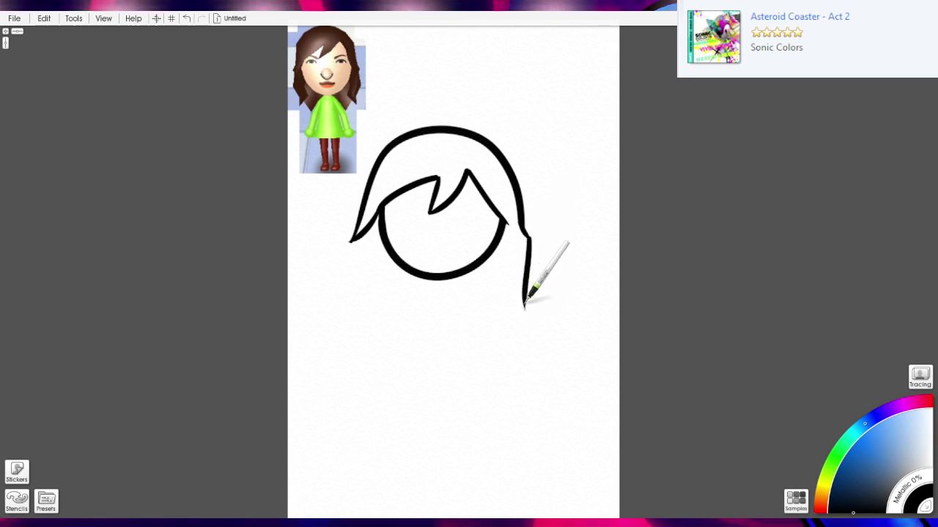
{"action": "mouse_move", "coordinate": [524, 306]}
{"action": "left_mouse_down"}
{"action": "mouse_move", "coordinate": [531, 314]}
{"action": "mouse_move", "coordinate": [502, 291]}
{"action": "mouse_move", "coordinate": [500, 241]}
{"action": "left_mouse_up"}
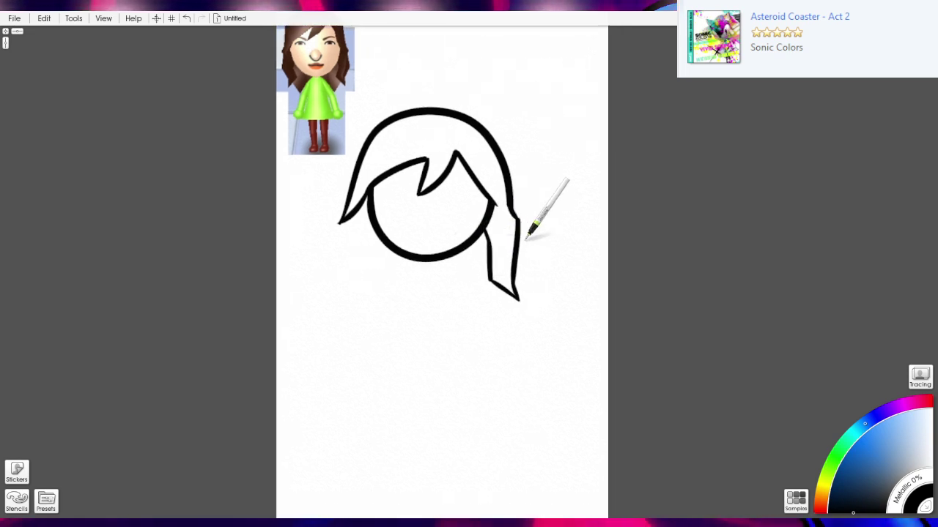
Add a thin angular strand along the outer edge of the right lock, joining it near the lock's tip.
{"action": "mouse_move", "coordinate": [526, 273]}
{"action": "left_mouse_down"}
{"action": "mouse_move", "coordinate": [518, 298]}
{"action": "mouse_move", "coordinate": [527, 318]}
{"action": "left_mouse_up"}
{"action": "key", "text": "ctrl+z"}
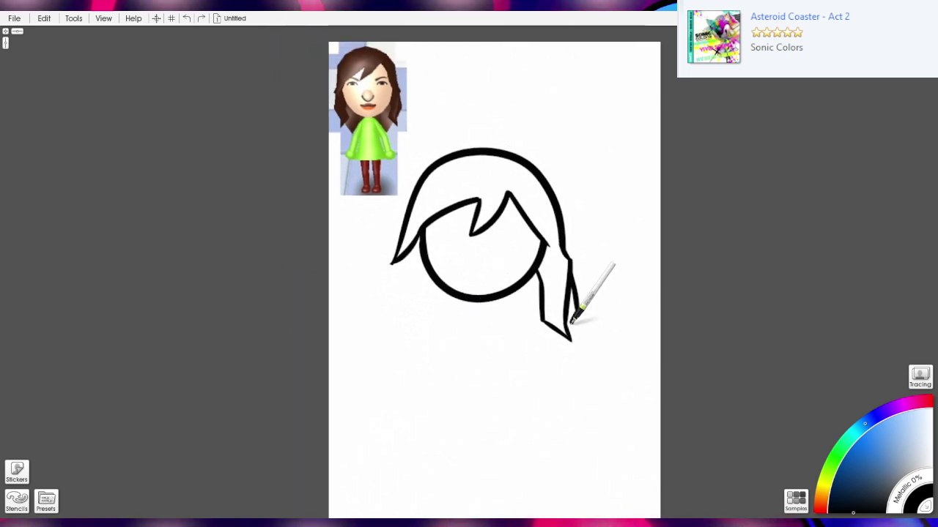
{"action": "left_click_drag", "start_coordinate": [477, 318], "coordinate": [535, 301]}
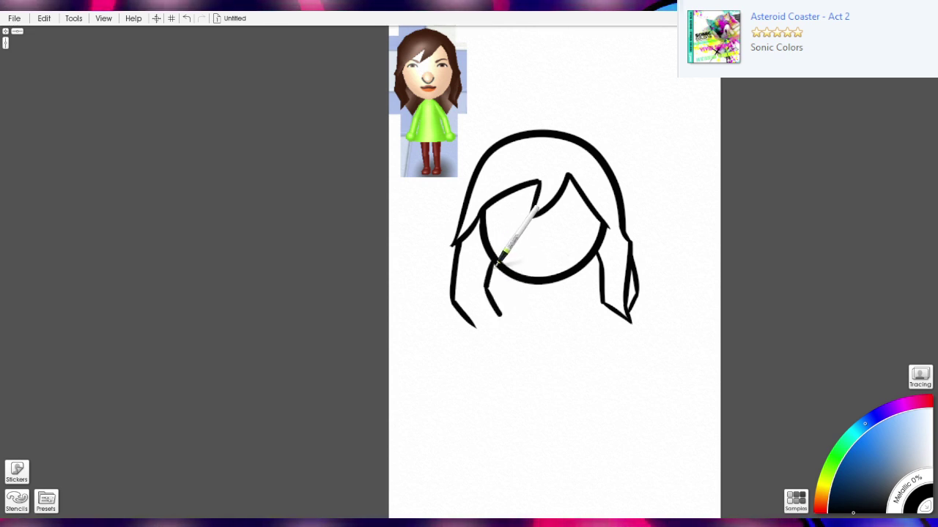
Try to draw a long, wide pointed lock of hair hanging beside the left side of the face.
{"action": "scroll", "coordinate": [473, 301], "scroll_direction": "down", "scroll_amount": 1}
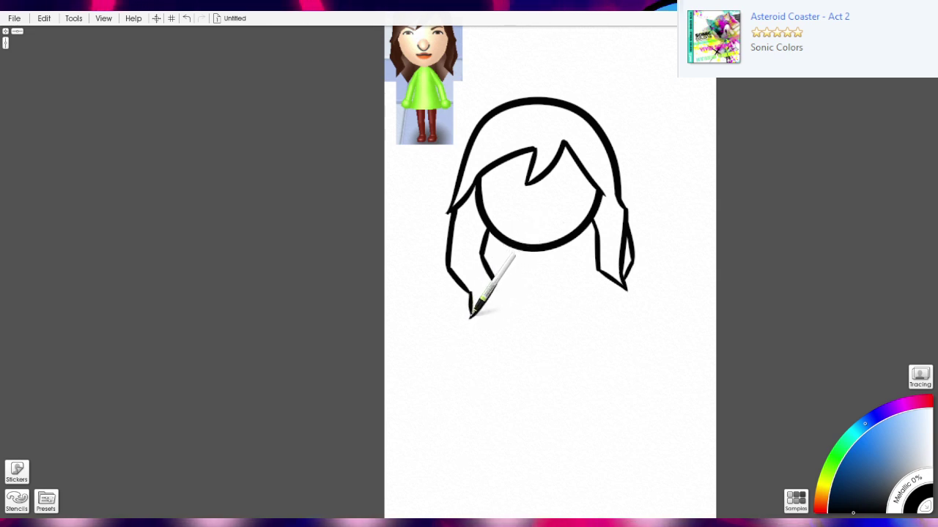
{"action": "left_click_drag", "start_coordinate": [470, 307], "coordinate": [471, 318]}
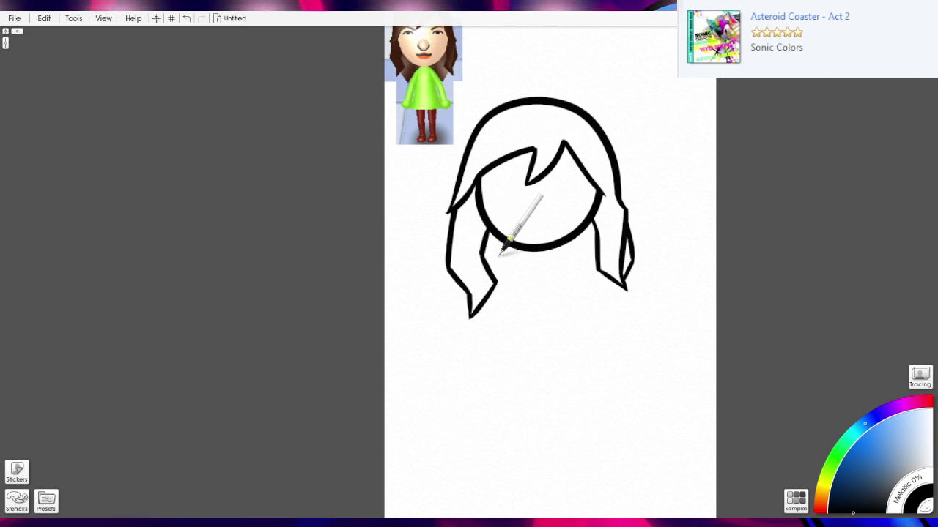
{"action": "left_click_drag", "start_coordinate": [479, 253], "coordinate": [451, 274]}
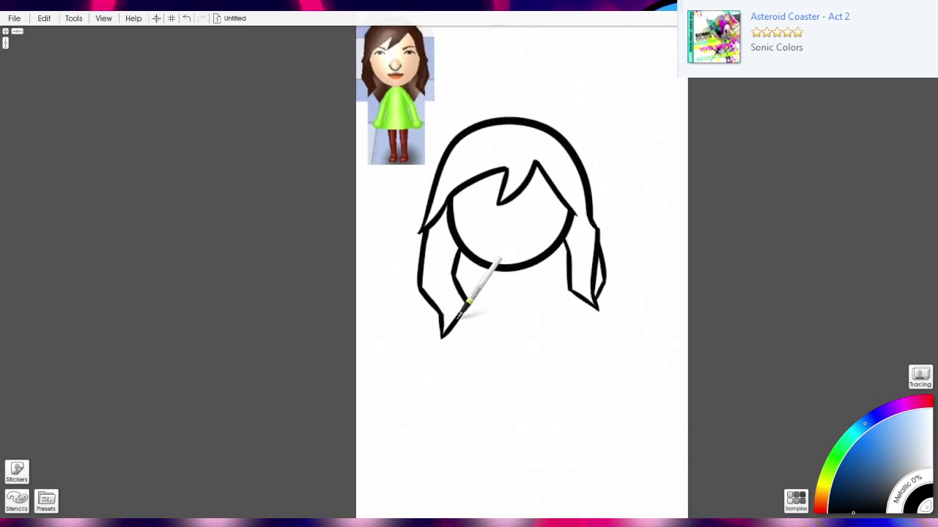
{"action": "left_click_drag", "start_coordinate": [457, 321], "coordinate": [469, 333]}
{"action": "scroll", "coordinate": [549, 341], "scroll_direction": "down", "scroll_amount": 4}
{"action": "scroll", "coordinate": [548, 341], "scroll_direction": "up", "scroll_amount": 6}
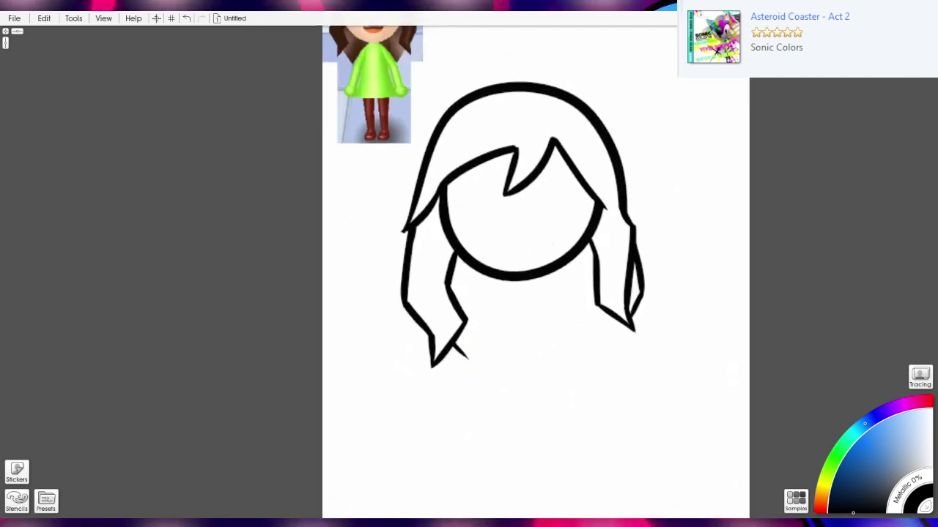
{"action": "left_click_drag", "start_coordinate": [473, 268], "coordinate": [492, 344]}
Undo the left lock's strokes and redraw it as a shorter jagged lock running from the face outline to the crown's left tip.
{"action": "key", "text": "ctrl+z"}
{"action": "key", "text": "ctrl+z"}
{"action": "key", "text": "ctrl+z"}
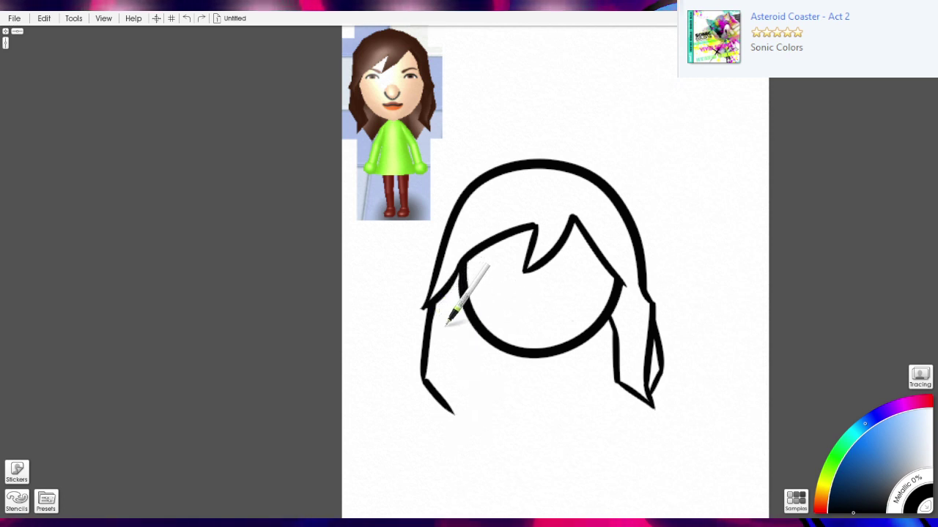
{"action": "key", "text": "ctrl+z"}
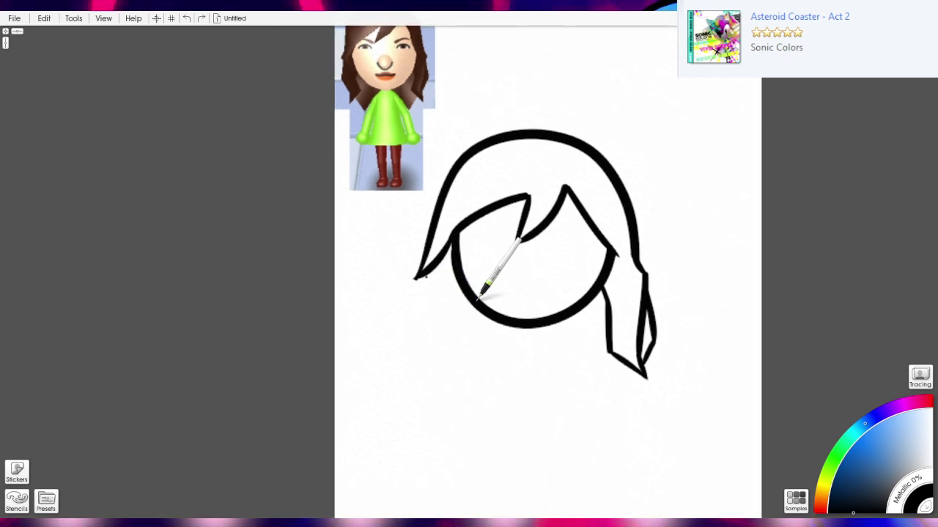
{"action": "mouse_move", "coordinate": [474, 302]}
{"action": "left_mouse_down"}
{"action": "mouse_move", "coordinate": [465, 330]}
{"action": "mouse_move", "coordinate": [476, 350]}
{"action": "mouse_move", "coordinate": [447, 377]}
{"action": "left_mouse_up"}
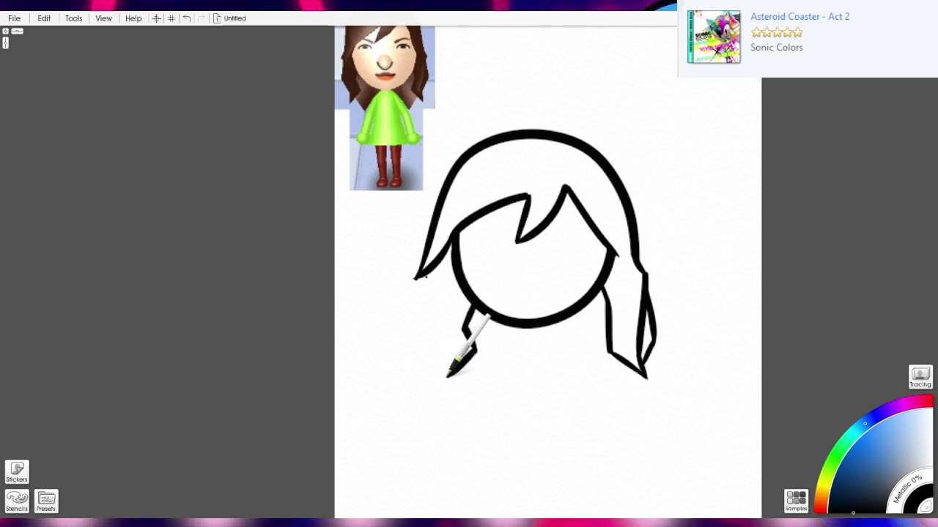
{"action": "mouse_move", "coordinate": [447, 375]}
{"action": "left_mouse_down"}
{"action": "mouse_move", "coordinate": [455, 347]}
{"action": "mouse_move", "coordinate": [423, 295]}
{"action": "left_mouse_up"}
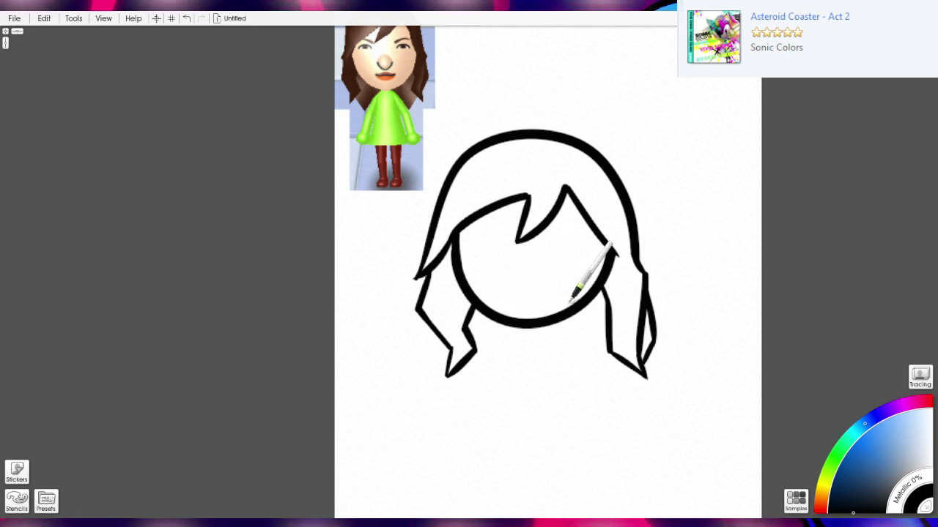
Erase the inner edge of the right hair lock and redraw it as an angled line running down from the face outline.
{"action": "scroll", "coordinate": [570, 302], "scroll_direction": "down", "scroll_amount": 3}
{"action": "scroll", "coordinate": [554, 308], "scroll_direction": "up", "scroll_amount": 3}
{"action": "mouse_move", "coordinate": [555, 308]}
{"action": "left_mouse_down"}
{"action": "mouse_move", "coordinate": [521, 339]}
{"action": "mouse_move", "coordinate": [576, 372]}
{"action": "mouse_move", "coordinate": [576, 388]}
{"action": "left_mouse_up"}
{"action": "scroll", "coordinate": [552, 310], "scroll_direction": "up", "scroll_amount": 1}
{"action": "key", "text": "e"}
{"action": "key", "text": "i"}
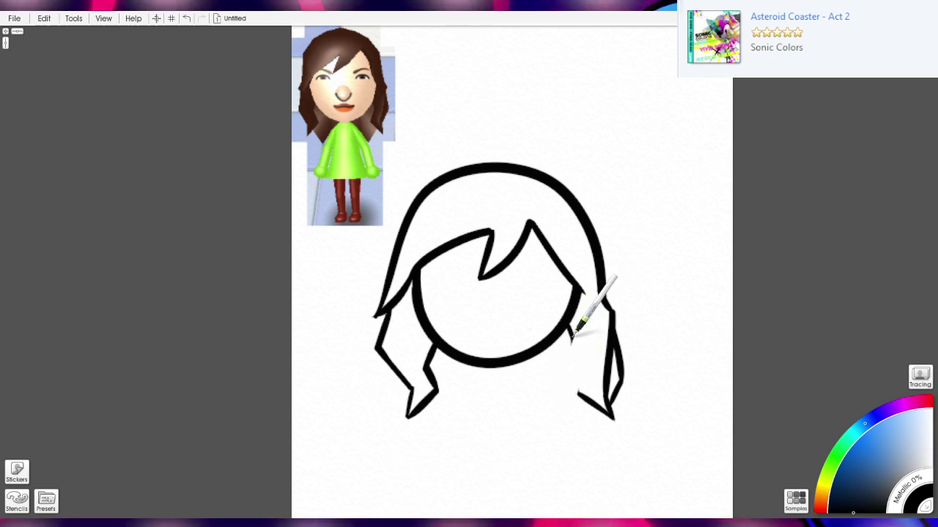
{"action": "left_click_drag", "start_coordinate": [573, 340], "coordinate": [561, 388]}
{"action": "key", "text": "ctrl+z"}
{"action": "left_click_drag", "start_coordinate": [572, 336], "coordinate": [559, 389]}
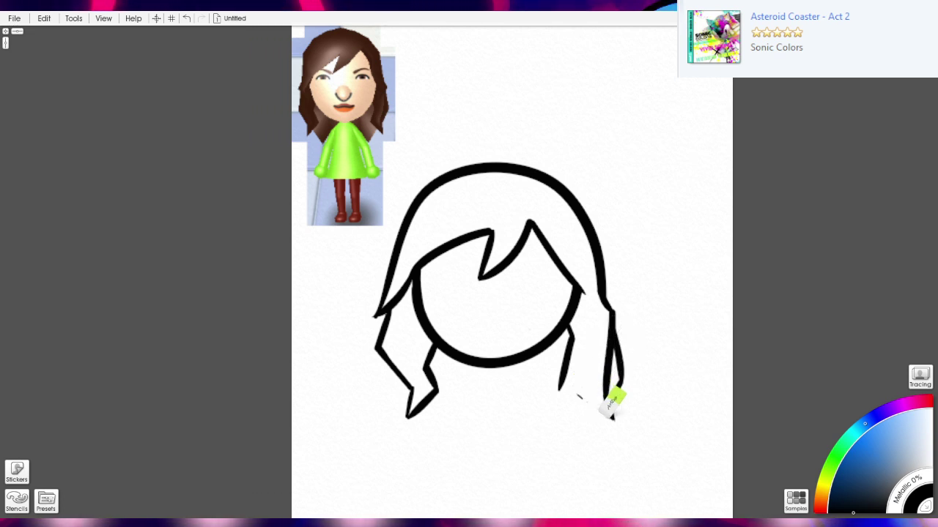
Erase the lower end of the right lock and redraw it with a shorter, narrower pointed tip.
{"action": "mouse_move", "coordinate": [614, 403]}
{"action": "left_mouse_down"}
{"action": "mouse_move", "coordinate": [624, 412]}
{"action": "mouse_move", "coordinate": [615, 341]}
{"action": "mouse_move", "coordinate": [621, 287]}
{"action": "mouse_move", "coordinate": [599, 351]}
{"action": "left_mouse_up"}
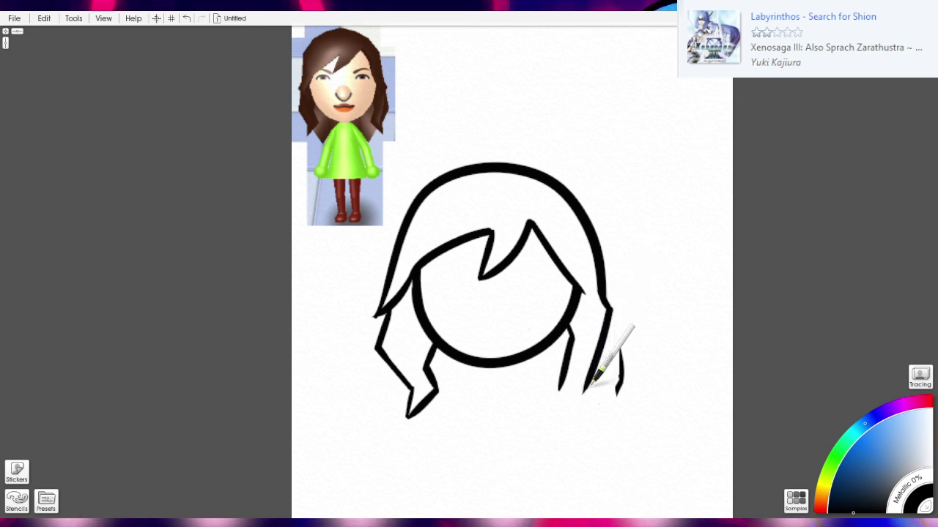
{"action": "left_click_drag", "start_coordinate": [584, 391], "coordinate": [597, 411]}
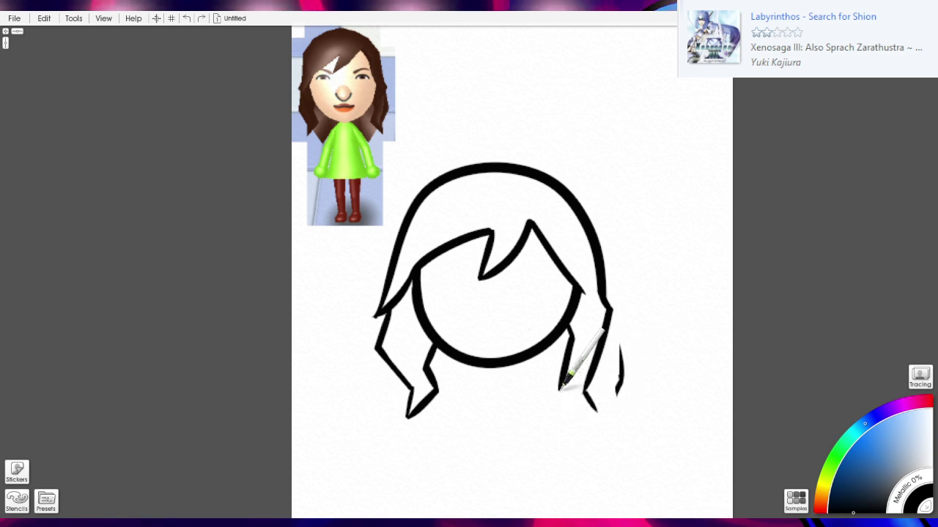
{"action": "mouse_move", "coordinate": [561, 389]}
{"action": "left_mouse_down"}
{"action": "mouse_move", "coordinate": [597, 409]}
{"action": "mouse_move", "coordinate": [615, 397]}
{"action": "mouse_move", "coordinate": [617, 342]}
{"action": "left_mouse_up"}
Erase the leftover outer strand beside the right lock and redraw it as a thin angular strand joining the new tip.
{"action": "key", "text": "e"}
{"action": "key", "text": "i"}
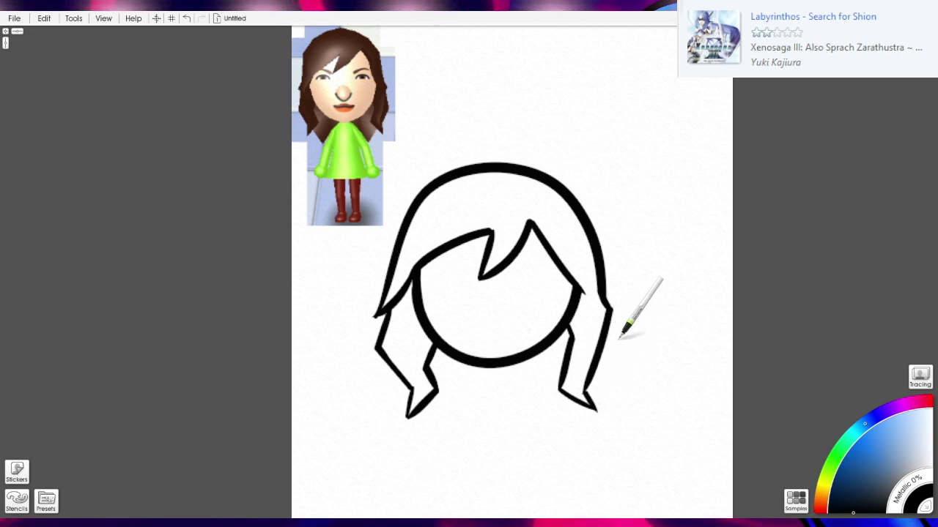
{"action": "left_click_drag", "start_coordinate": [609, 370], "coordinate": [596, 405]}
{"action": "scroll", "coordinate": [469, 344], "scroll_direction": "down", "scroll_amount": 3}
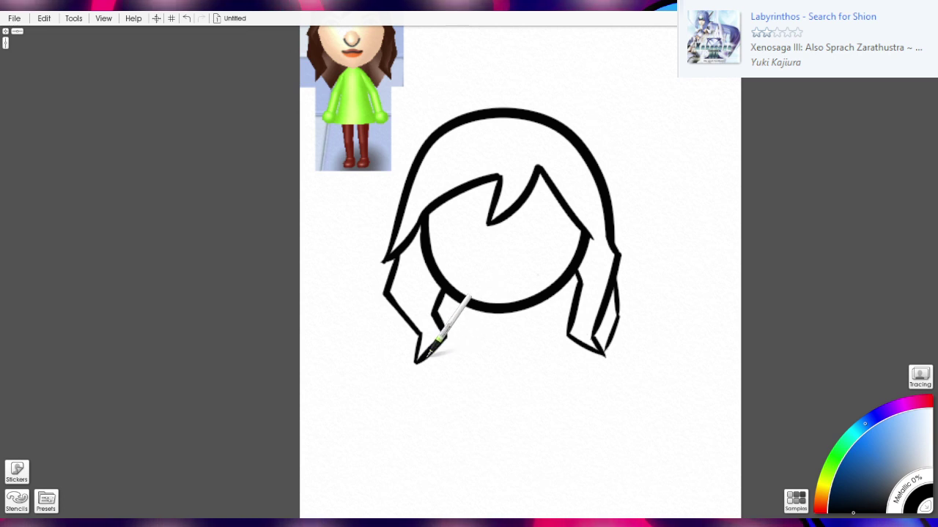
Add a short slanted strand stroke just below the tip of the left lock.
{"action": "left_click_drag", "start_coordinate": [429, 352], "coordinate": [448, 376]}
{"action": "scroll", "coordinate": [495, 344], "scroll_direction": "down", "scroll_amount": 5}
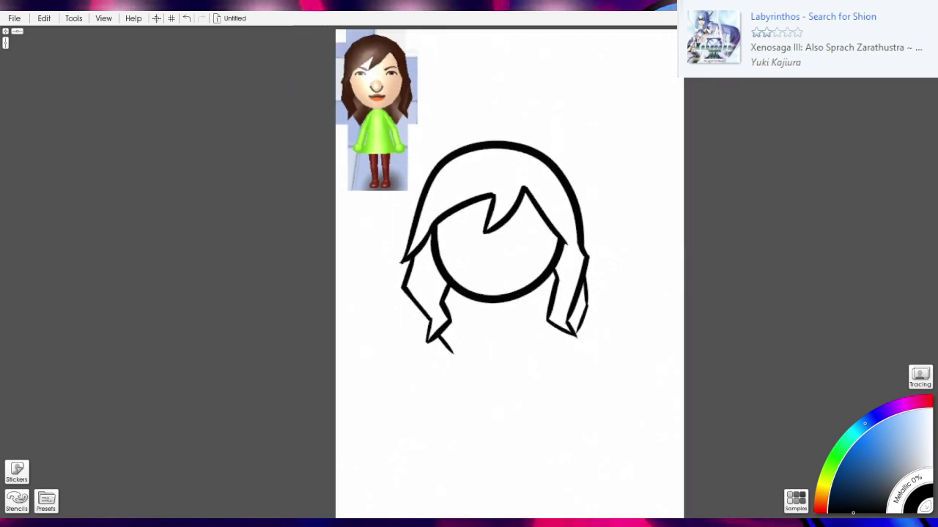
{"action": "scroll", "coordinate": [495, 344], "scroll_direction": "up", "scroll_amount": 3}
{"action": "scroll", "coordinate": [418, 220], "scroll_direction": "up", "scroll_amount": 1}
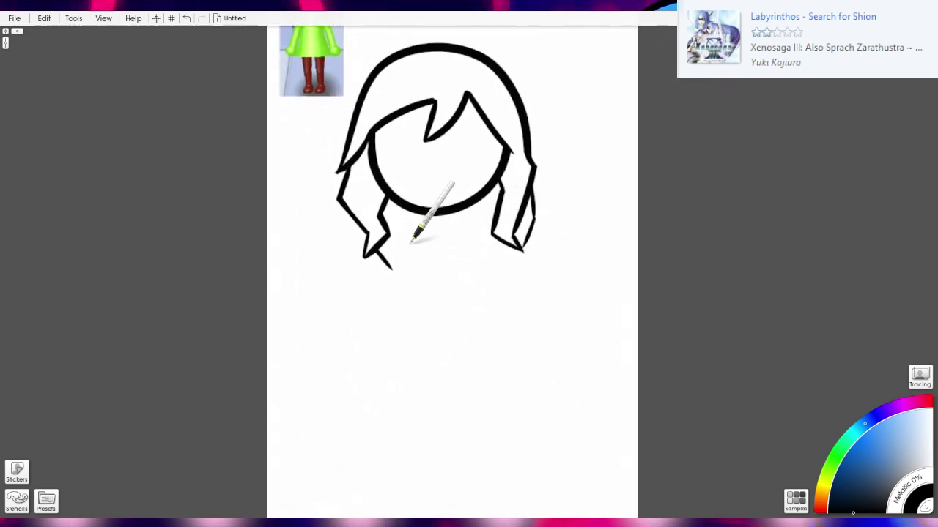
Draw two outward-curving torso sides below the face and join them to the chin with short neck lines.
{"action": "mouse_move", "coordinate": [415, 224]}
{"action": "left_mouse_down"}
{"action": "mouse_move", "coordinate": [403, 246]}
{"action": "mouse_move", "coordinate": [425, 277]}
{"action": "left_mouse_up"}
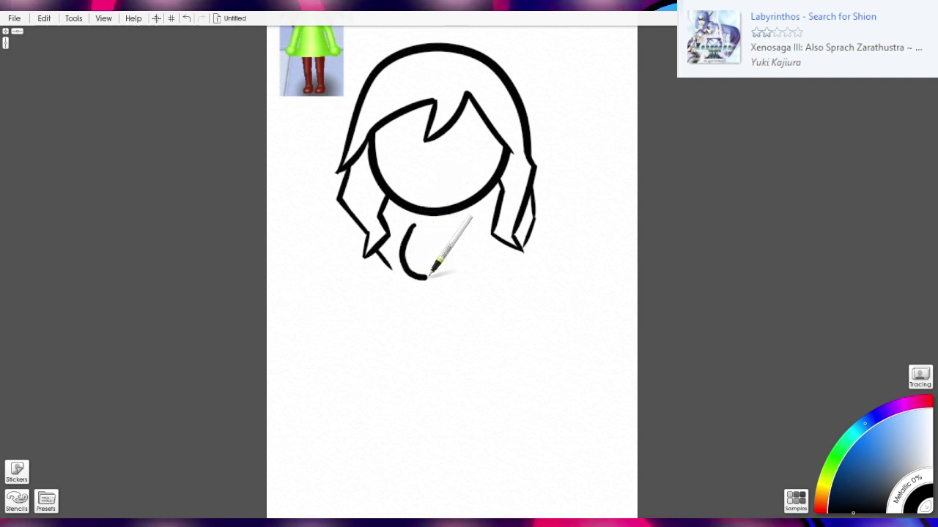
{"action": "mouse_move", "coordinate": [471, 223]}
{"action": "left_mouse_down"}
{"action": "mouse_move", "coordinate": [491, 235]}
{"action": "mouse_move", "coordinate": [487, 267]}
{"action": "mouse_move", "coordinate": [466, 278]}
{"action": "left_mouse_up"}
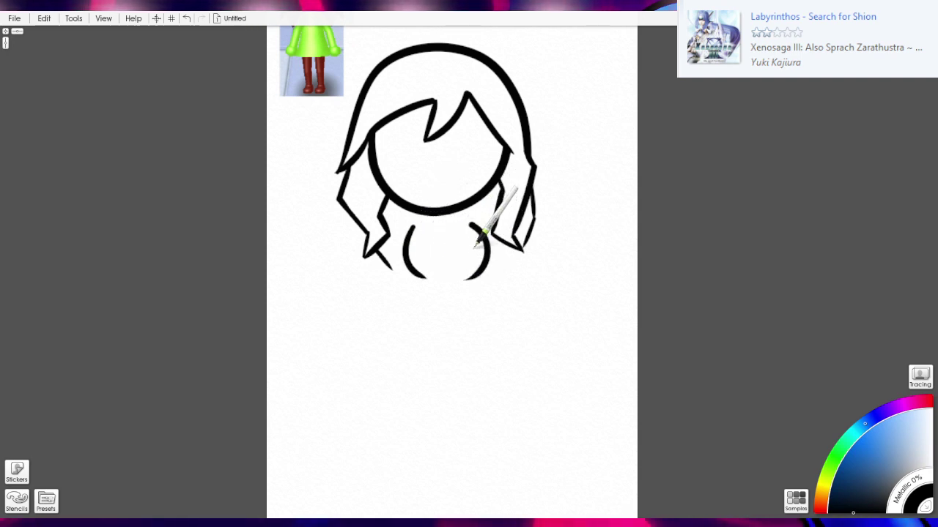
{"action": "mouse_move", "coordinate": [470, 225]}
{"action": "left_mouse_down"}
{"action": "mouse_move", "coordinate": [491, 242]}
{"action": "mouse_move", "coordinate": [471, 280]}
{"action": "left_mouse_up"}
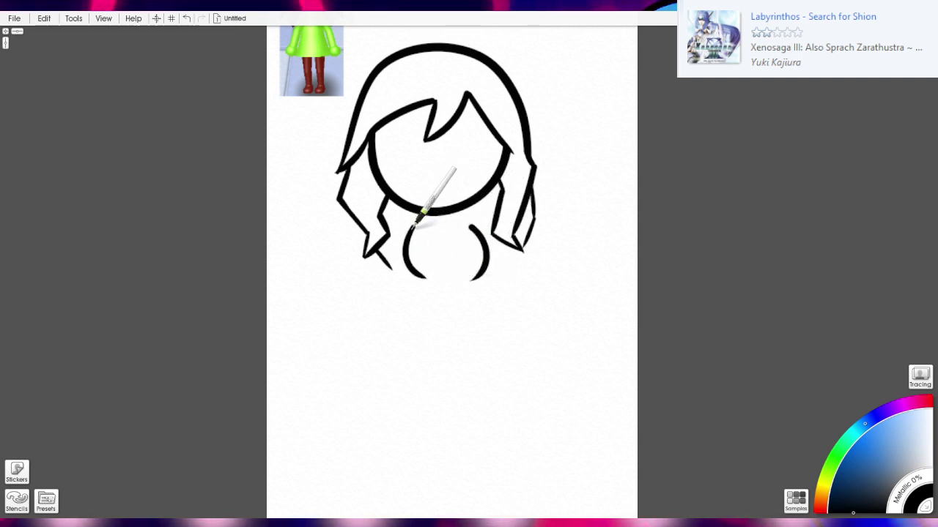
{"action": "left_click_drag", "start_coordinate": [414, 226], "coordinate": [457, 218]}
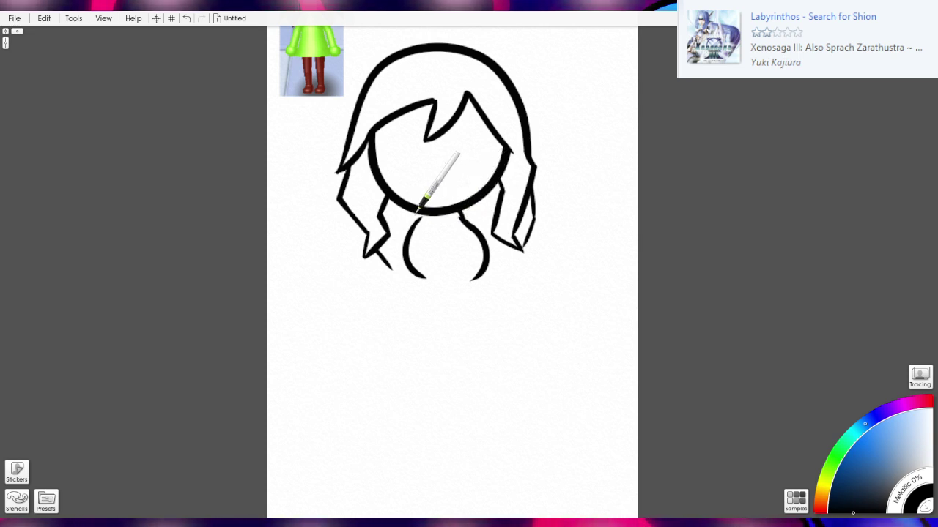
Taper the torso sides inward to a narrow waist and flare two slanted skirt sides outward from it.
{"action": "scroll", "coordinate": [481, 268], "scroll_direction": "down", "scroll_amount": 1}
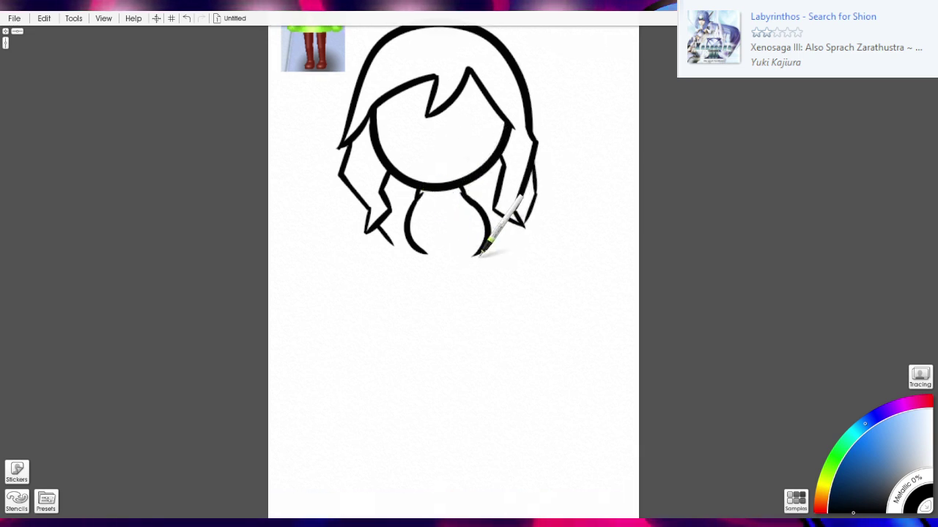
{"action": "left_click_drag", "start_coordinate": [422, 252], "coordinate": [437, 292]}
{"action": "scroll", "coordinate": [513, 313], "scroll_direction": "down", "scroll_amount": 3}
{"action": "scroll", "coordinate": [513, 312], "scroll_direction": "up", "scroll_amount": 4}
{"action": "key", "text": "ctrl+z"}
{"action": "key", "text": "ctrl+z"}
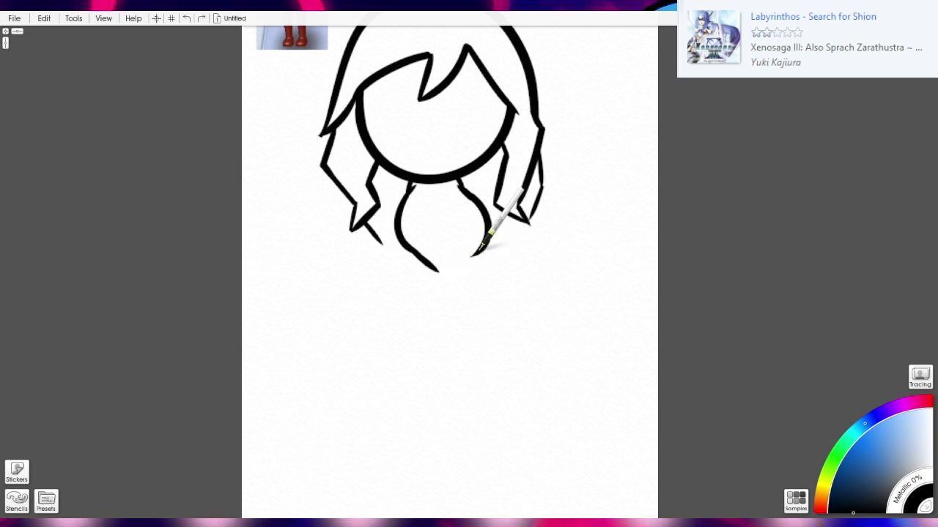
{"action": "mouse_move", "coordinate": [474, 250]}
{"action": "left_mouse_down"}
{"action": "mouse_move", "coordinate": [456, 276]}
{"action": "mouse_move", "coordinate": [525, 335]}
{"action": "left_mouse_up"}
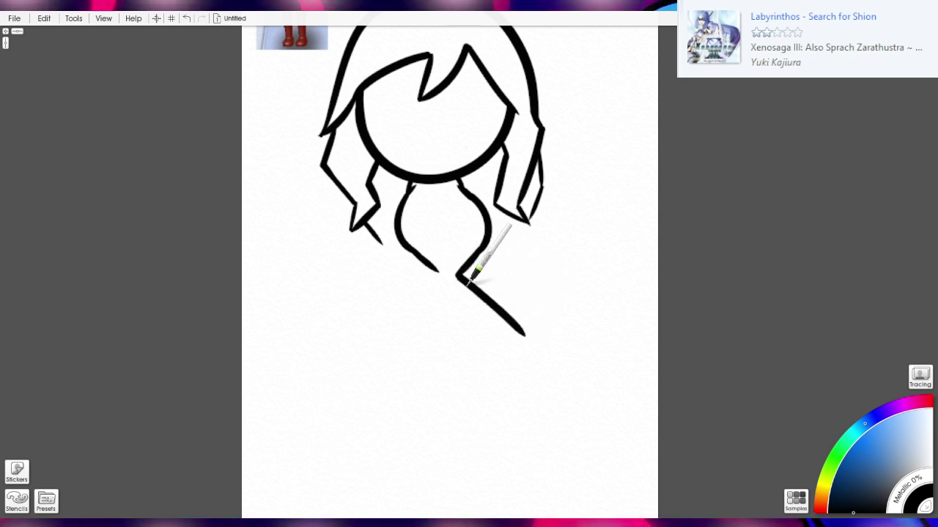
{"action": "left_click_drag", "start_coordinate": [439, 272], "coordinate": [368, 330]}
Close the skirt with a curved hem joining the lower ends of its two slanted sides.
{"action": "scroll", "coordinate": [404, 324], "scroll_direction": "down", "scroll_amount": 5}
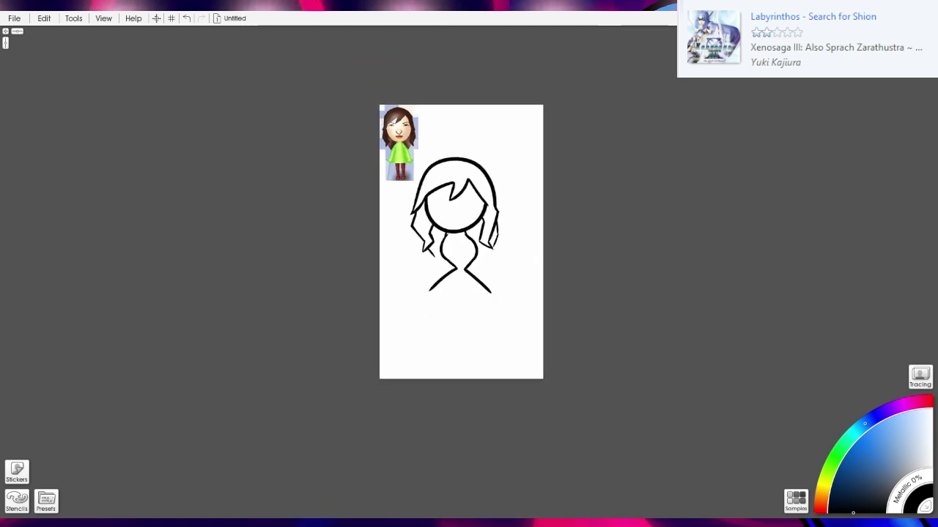
{"action": "key", "text": "ctrl+plus"}
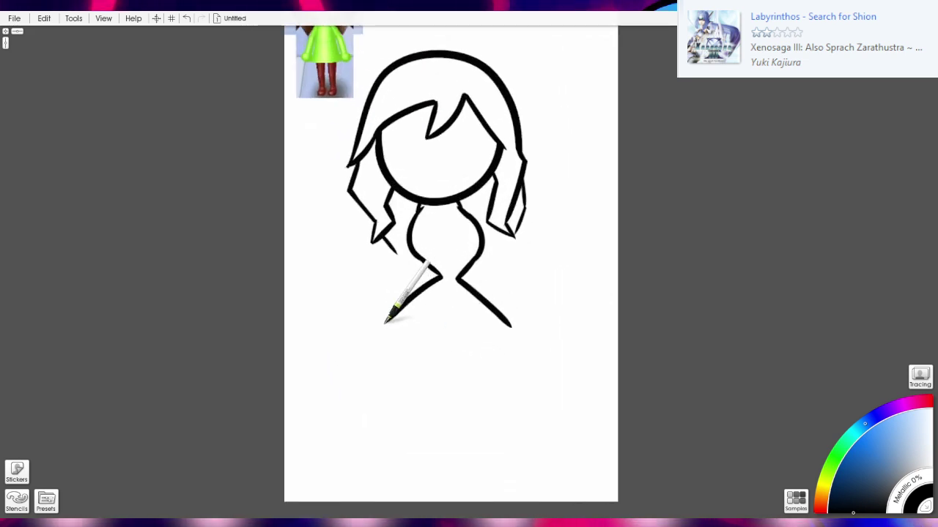
{"action": "mouse_move", "coordinate": [373, 329]}
{"action": "left_mouse_down"}
{"action": "mouse_move", "coordinate": [416, 343]}
{"action": "mouse_move", "coordinate": [519, 331]}
{"action": "left_mouse_up"}
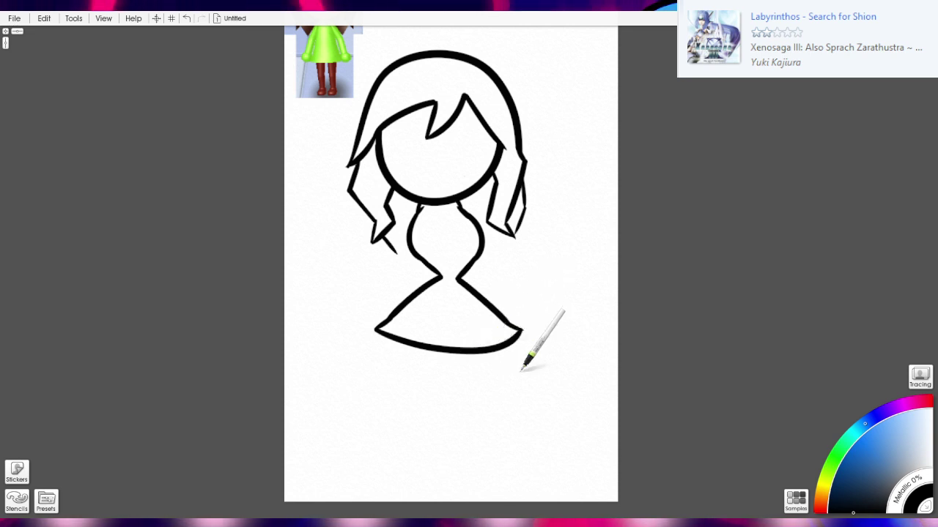
Draw the right arm bending down from the shoulder to the skirt, with a small rounded hand, redoing the lower arm once.
{"action": "scroll", "coordinate": [524, 371], "scroll_direction": "down", "scroll_amount": 5}
{"action": "scroll", "coordinate": [485, 326], "scroll_direction": "up", "scroll_amount": 2}
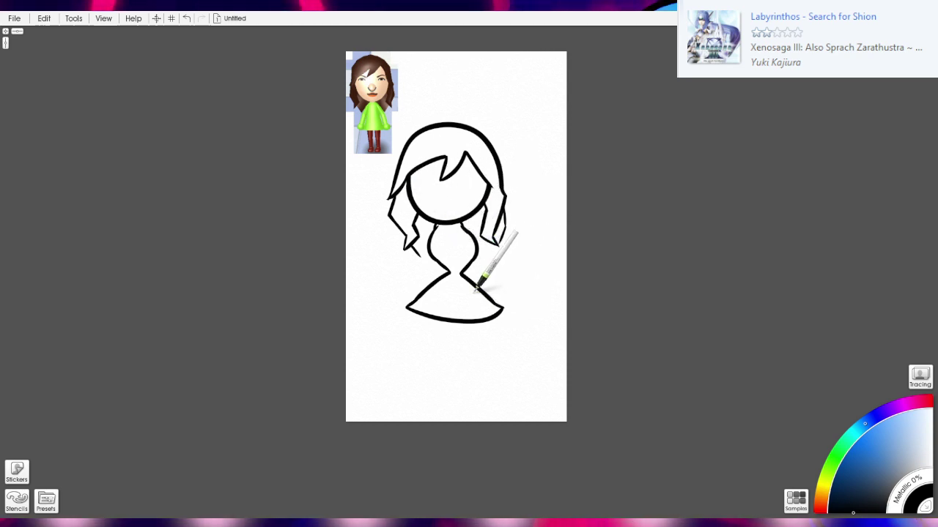
{"action": "scroll", "coordinate": [463, 264], "scroll_direction": "up", "scroll_amount": 3}
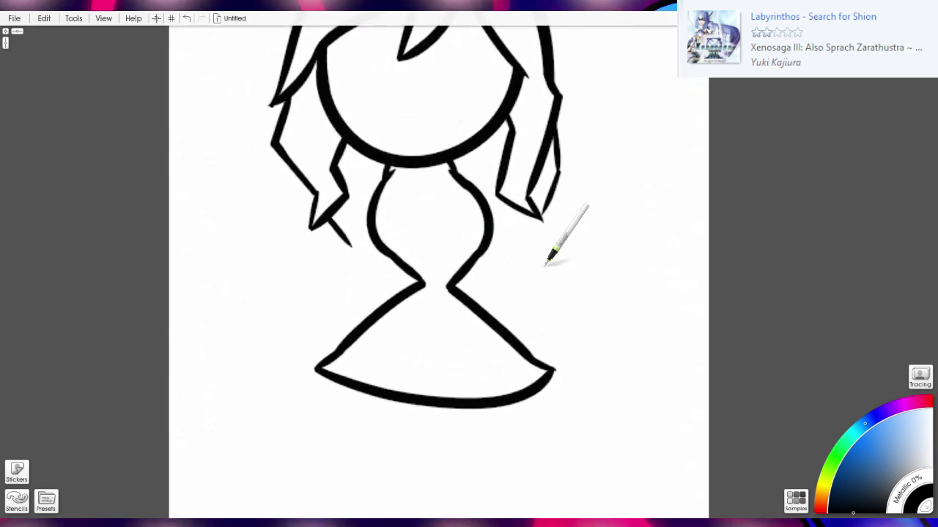
{"action": "left_click_drag", "start_coordinate": [512, 227], "coordinate": [521, 247]}
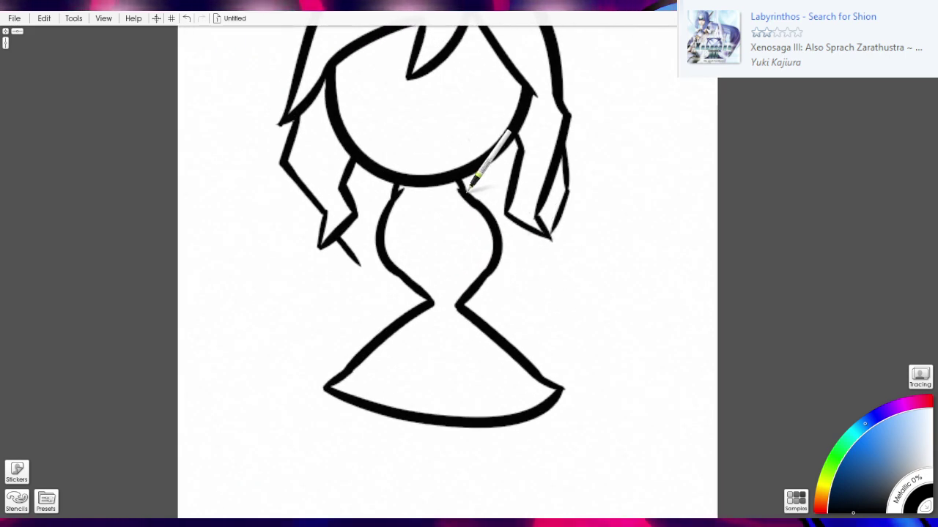
{"action": "mouse_move", "coordinate": [466, 189]}
{"action": "left_mouse_down"}
{"action": "mouse_move", "coordinate": [534, 234]}
{"action": "mouse_move", "coordinate": [508, 309]}
{"action": "mouse_move", "coordinate": [510, 325]}
{"action": "mouse_move", "coordinate": [538, 331]}
{"action": "left_mouse_up"}
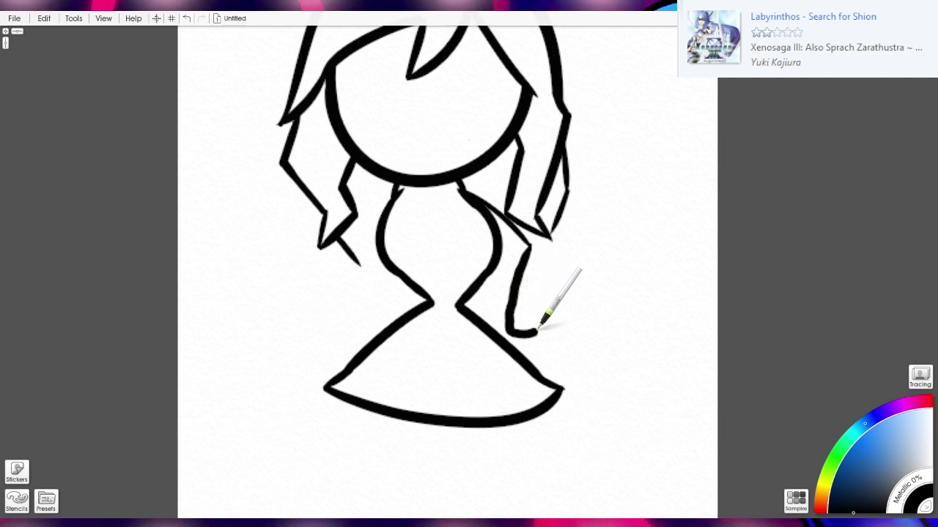
{"action": "key", "text": "ctrl+z"}
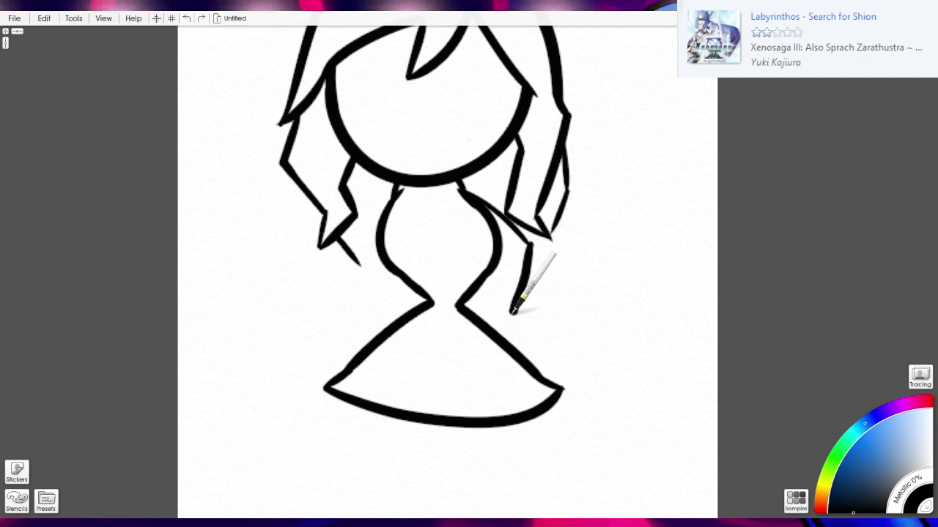
{"action": "mouse_move", "coordinate": [511, 315]}
{"action": "left_mouse_down"}
{"action": "mouse_move", "coordinate": [535, 343]}
{"action": "mouse_move", "coordinate": [513, 326]}
{"action": "left_mouse_up"}
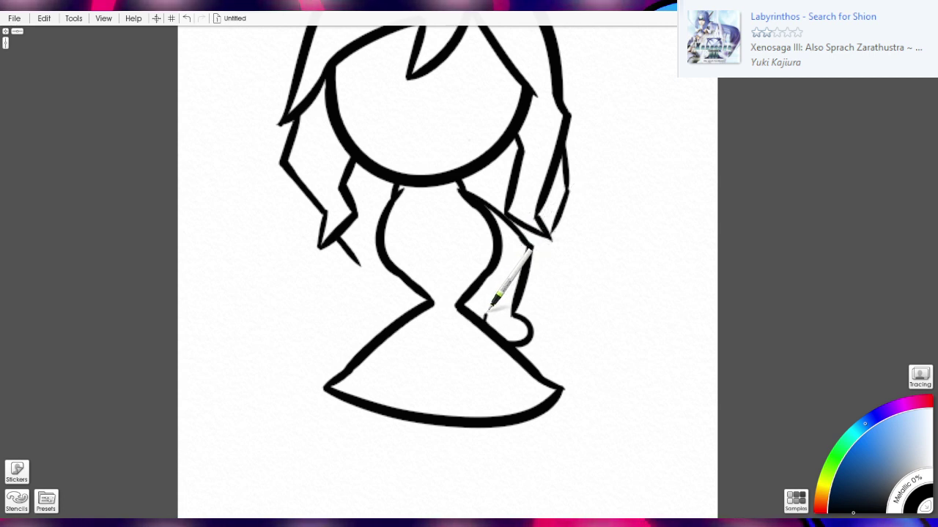
{"action": "left_click_drag", "start_coordinate": [494, 307], "coordinate": [513, 250]}
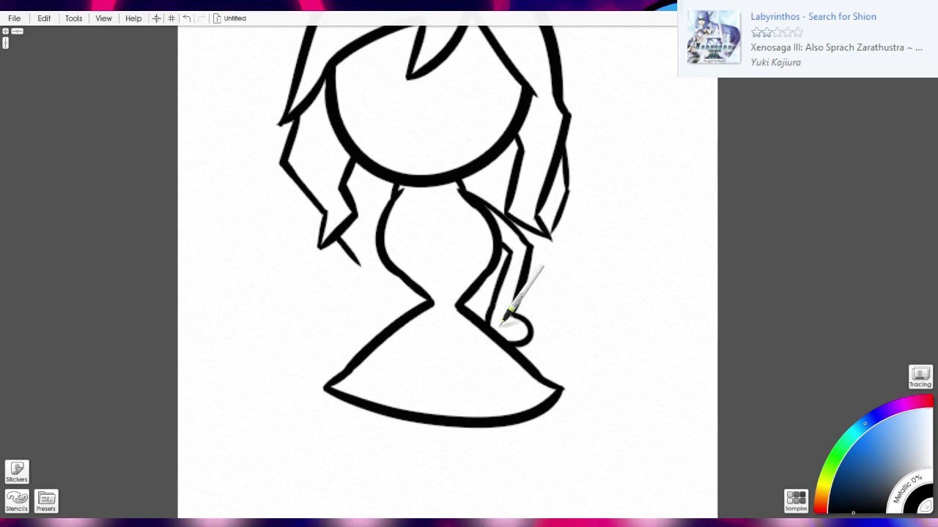
Try a left arm line, undo it and erase the end of the slanted strand below the left lock.
{"action": "scroll", "coordinate": [550, 320], "scroll_direction": "down", "scroll_amount": 5}
{"action": "scroll", "coordinate": [470, 340], "scroll_direction": "up", "scroll_amount": 4}
{"action": "left_click_drag", "start_coordinate": [470, 340], "coordinate": [542, 349]}
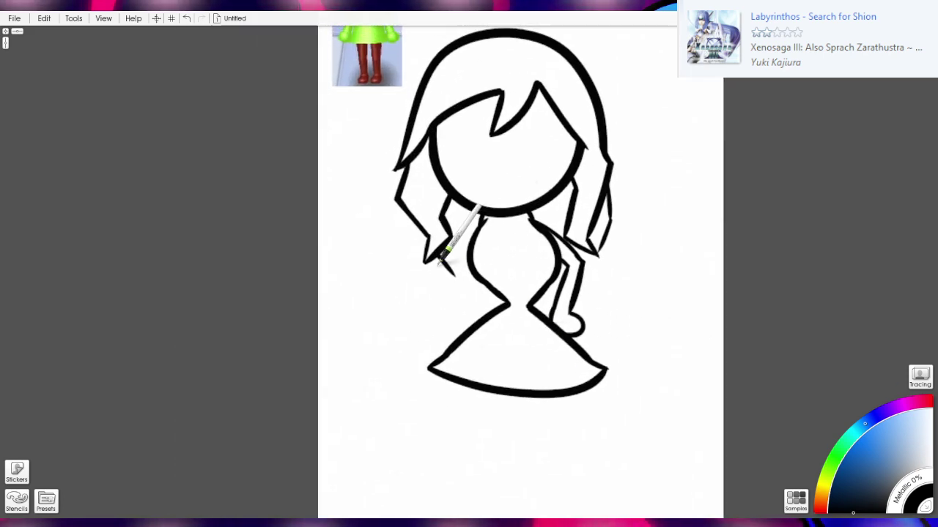
{"action": "scroll", "coordinate": [476, 248], "scroll_direction": "up", "scroll_amount": 1}
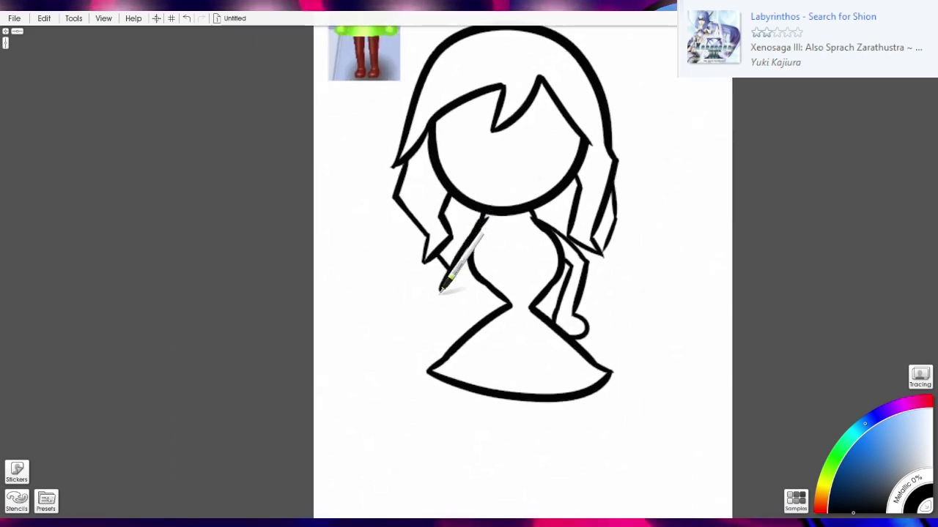
{"action": "key", "text": "ctrl+z"}
{"action": "key", "text": "e"}
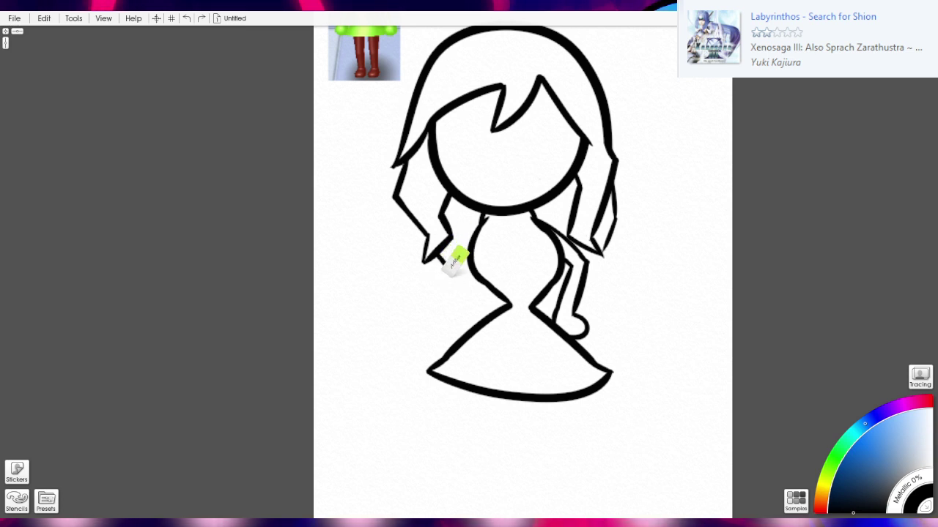
{"action": "key", "text": "i"}
Draw the left arm bent outward at the elbow from the shoulder, ending in a round hand.
{"action": "left_click_drag", "start_coordinate": [482, 226], "coordinate": [417, 293]}
{"action": "key", "text": "ctrl+z"}
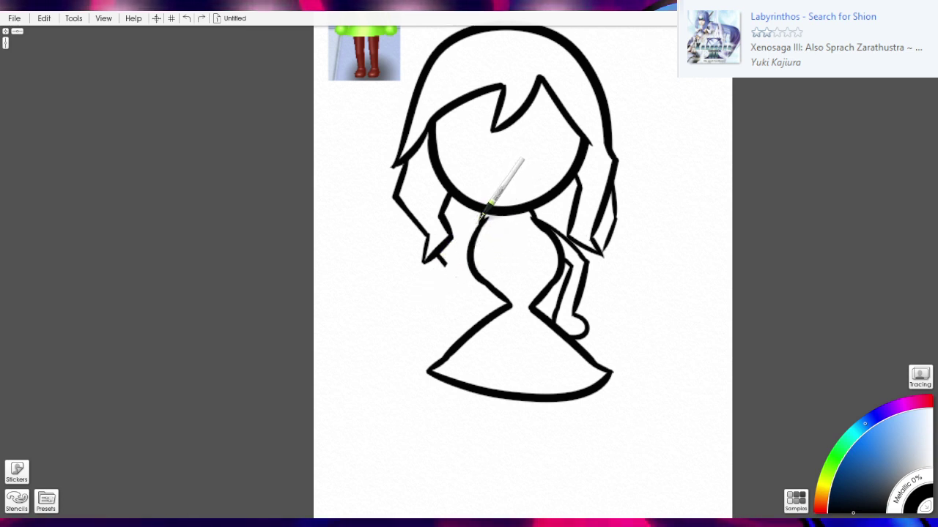
{"action": "mouse_move", "coordinate": [479, 220]}
{"action": "left_mouse_down"}
{"action": "mouse_move", "coordinate": [440, 273]}
{"action": "mouse_move", "coordinate": [473, 267]}
{"action": "mouse_move", "coordinate": [446, 300]}
{"action": "mouse_move", "coordinate": [394, 281]}
{"action": "mouse_move", "coordinate": [441, 273]}
{"action": "mouse_move", "coordinate": [407, 266]}
{"action": "left_mouse_up"}
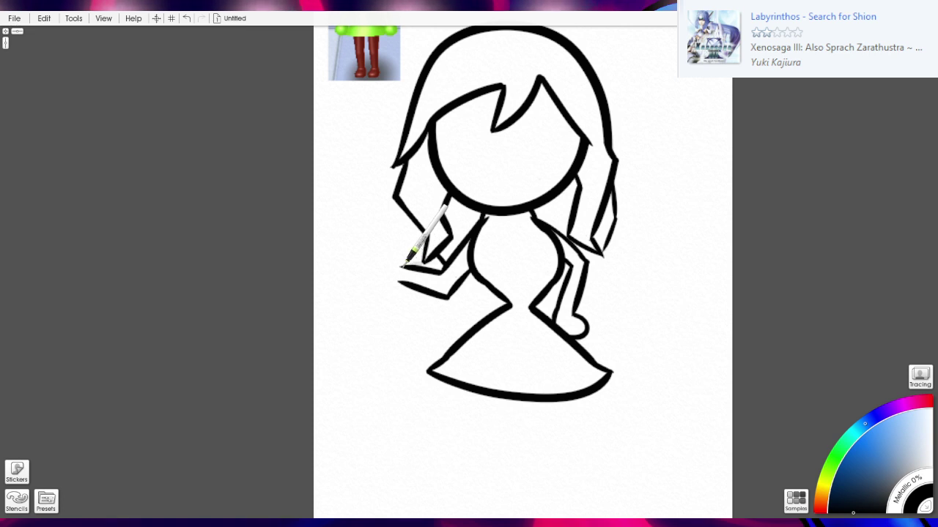
{"action": "mouse_move", "coordinate": [377, 253]}
{"action": "left_mouse_down"}
{"action": "mouse_move", "coordinate": [354, 273]}
{"action": "mouse_move", "coordinate": [378, 289]}
{"action": "mouse_move", "coordinate": [404, 278]}
{"action": "mouse_move", "coordinate": [374, 289]}
{"action": "mouse_move", "coordinate": [400, 283]}
{"action": "left_mouse_up"}
{"action": "key", "text": "ctrl+z"}
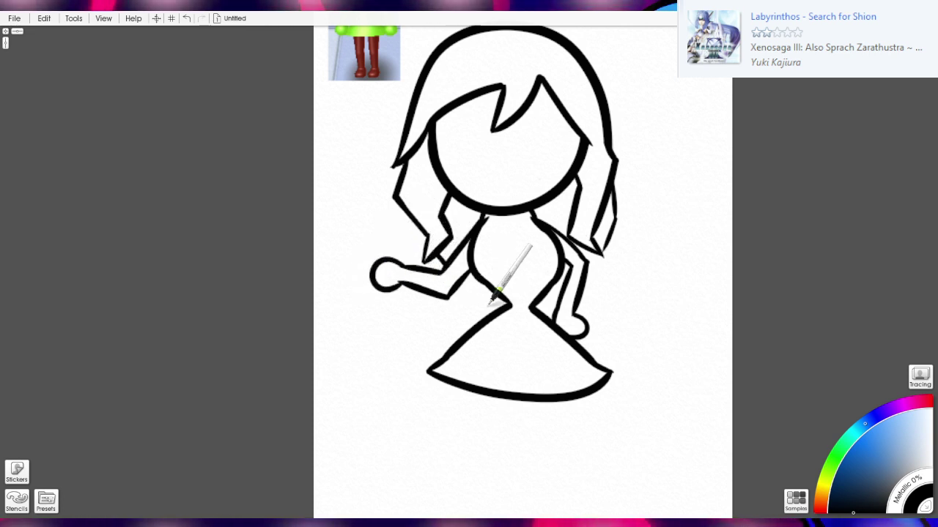
Draw two slim legs below the skirt as four long, nearly vertical lines starting at the hem.
{"action": "scroll", "coordinate": [488, 305], "scroll_direction": "down", "scroll_amount": 5}
{"action": "scroll", "coordinate": [456, 297], "scroll_direction": "up", "scroll_amount": 2}
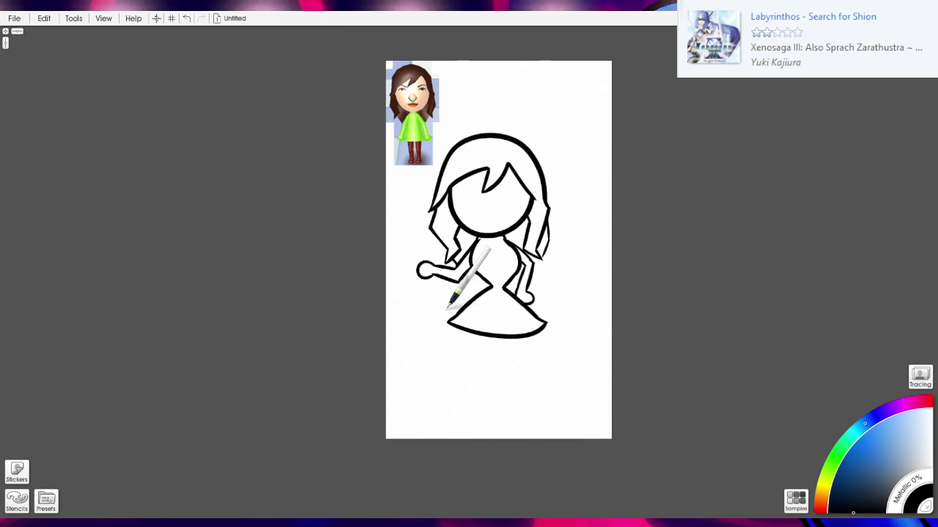
{"action": "left_click_drag", "start_coordinate": [508, 314], "coordinate": [477, 260]}
{"action": "scroll", "coordinate": [473, 265], "scroll_direction": "up", "scroll_amount": 3}
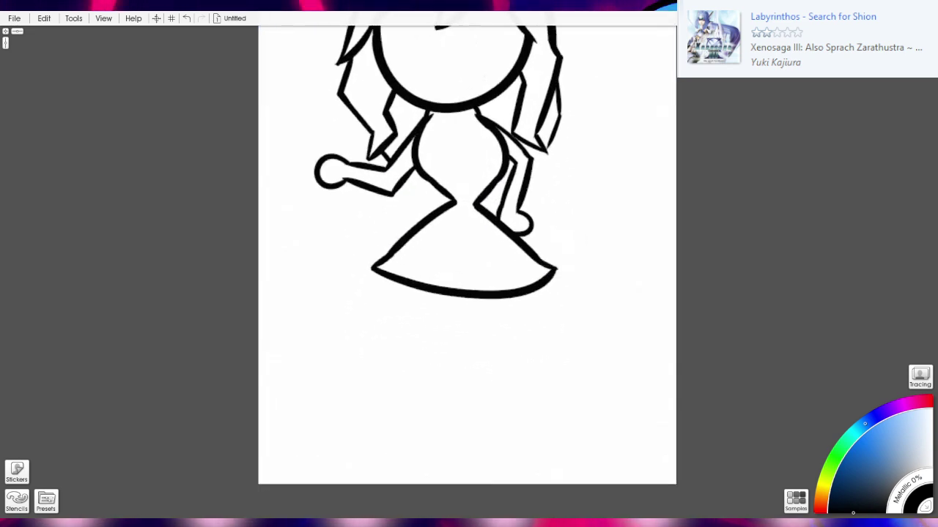
{"action": "scroll", "coordinate": [543, 273], "scroll_direction": "up", "scroll_amount": 1}
{"action": "mouse_move", "coordinate": [543, 273]}
{"action": "left_mouse_down"}
{"action": "mouse_move", "coordinate": [535, 237]}
{"action": "mouse_move", "coordinate": [486, 215]}
{"action": "left_mouse_up"}
{"action": "scroll", "coordinate": [504, 227], "scroll_direction": "down", "scroll_amount": 5}
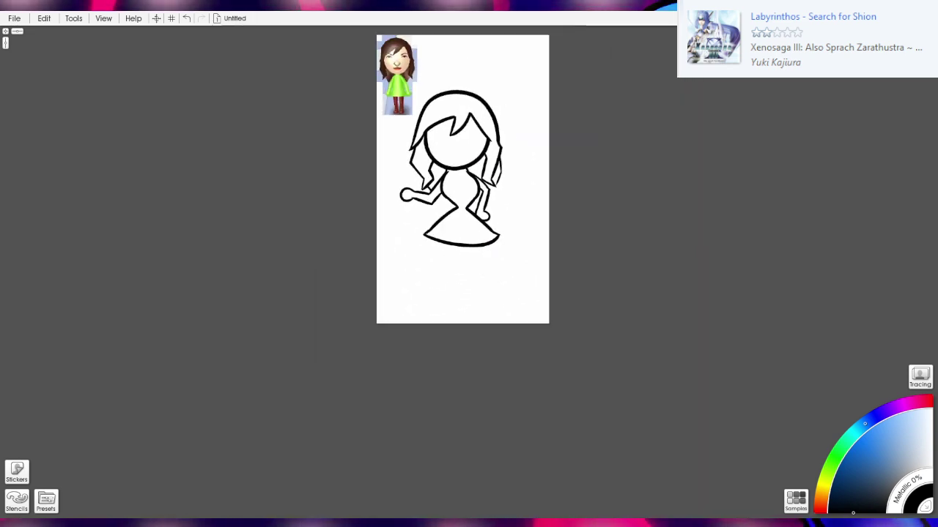
{"action": "scroll", "coordinate": [457, 251], "scroll_direction": "up", "scroll_amount": 2}
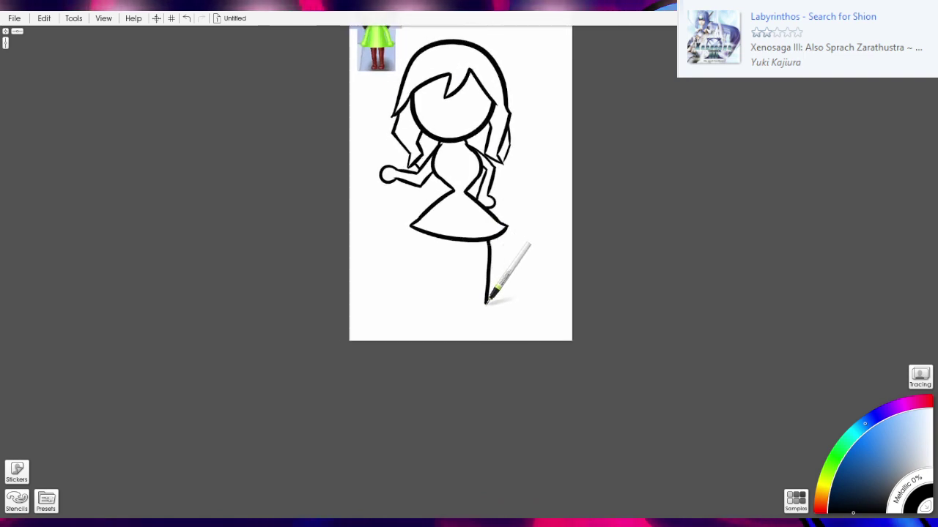
{"action": "scroll", "coordinate": [446, 251], "scroll_direction": "up", "scroll_amount": 2}
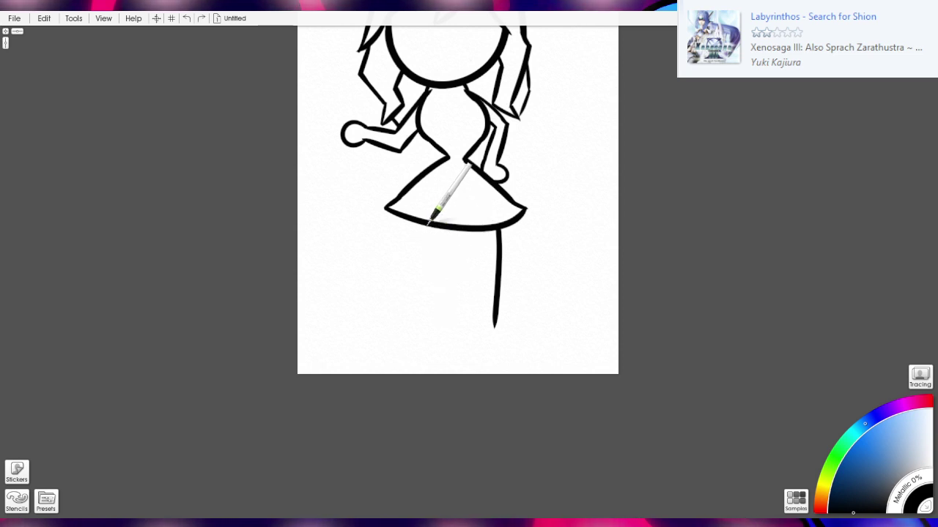
{"action": "left_click_drag", "start_coordinate": [422, 224], "coordinate": [438, 323]}
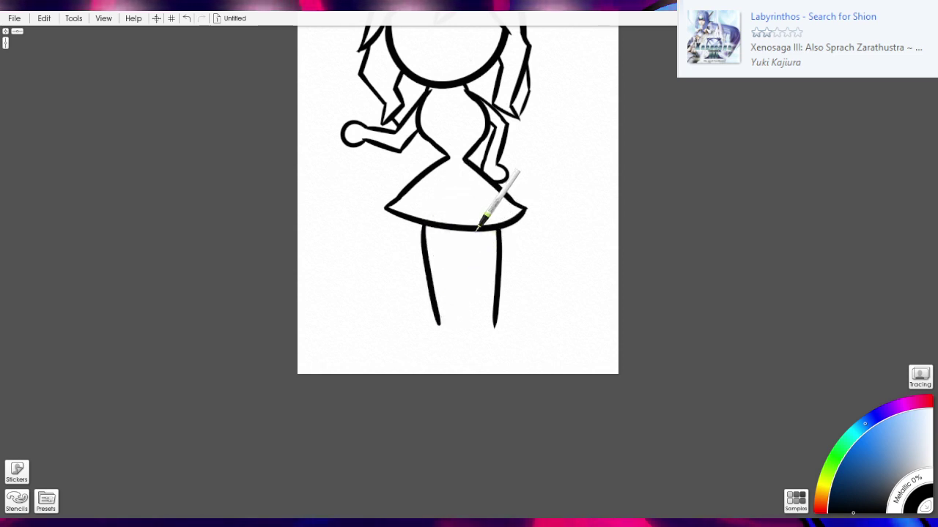
{"action": "left_click_drag", "start_coordinate": [476, 229], "coordinate": [474, 323]}
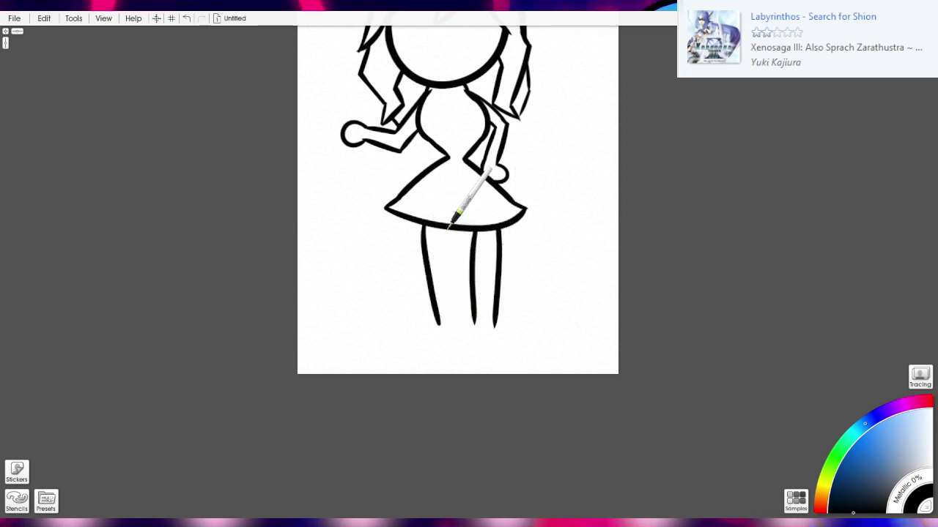
{"action": "left_click_drag", "start_coordinate": [450, 225], "coordinate": [455, 321]}
Add small rounded feet pointing outward at the ends of both legs, redoing strokes that come out too long.
{"action": "scroll", "coordinate": [397, 262], "scroll_direction": "up", "scroll_amount": 1}
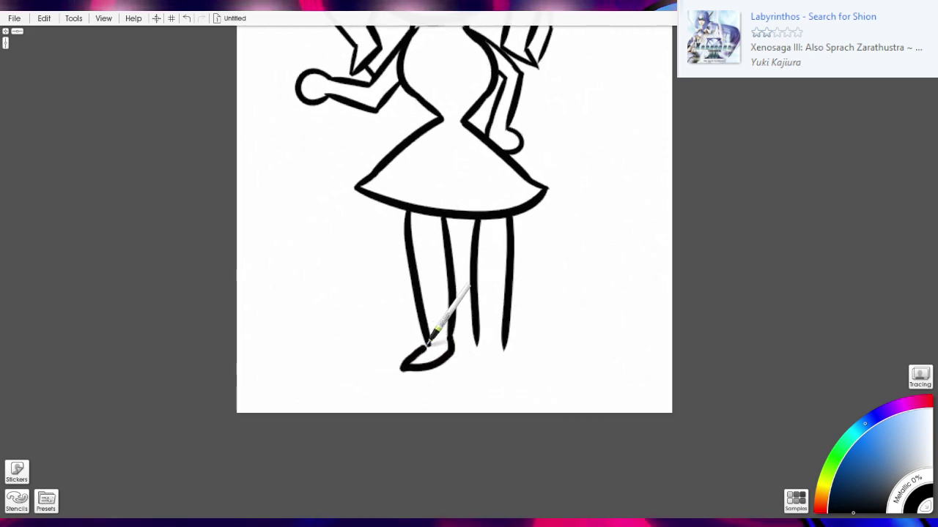
{"action": "key", "text": "ctrl+z"}
{"action": "left_click_drag", "start_coordinate": [476, 343], "coordinate": [539, 374]}
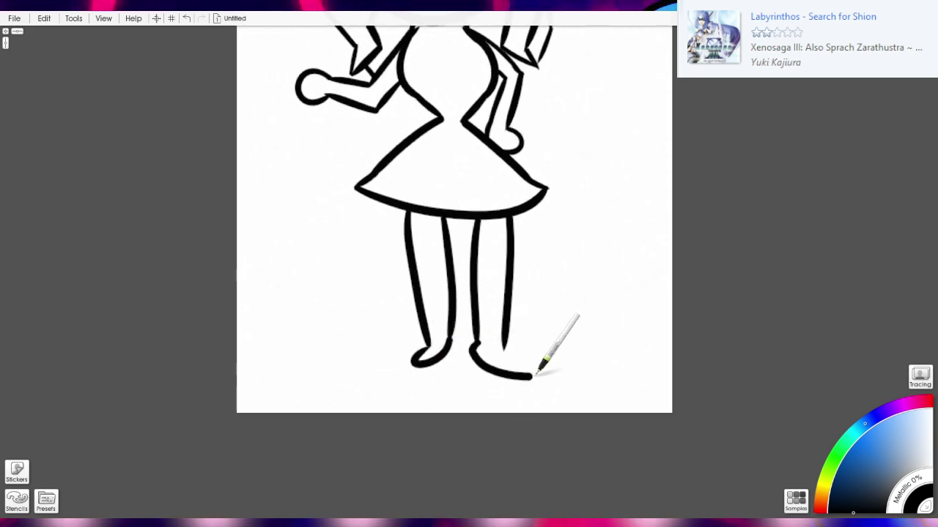
{"action": "key", "text": "ctrl+z"}
{"action": "mouse_move", "coordinate": [477, 344]}
{"action": "left_mouse_down"}
{"action": "mouse_move", "coordinate": [515, 364]}
{"action": "mouse_move", "coordinate": [507, 340]}
{"action": "left_mouse_up"}
{"action": "scroll", "coordinate": [506, 341], "scroll_direction": "down", "scroll_amount": 4}
{"action": "scroll", "coordinate": [468, 264], "scroll_direction": "down", "scroll_amount": 3}
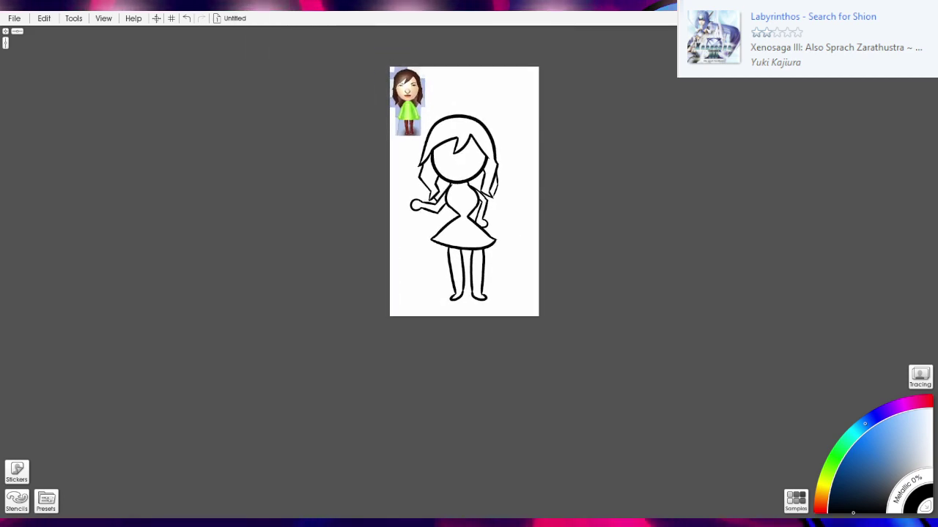
Draw a small V-shaped neckline below the chin with a short mark inside its point.
{"action": "scroll", "coordinate": [582, 341], "scroll_direction": "up", "scroll_amount": 6}
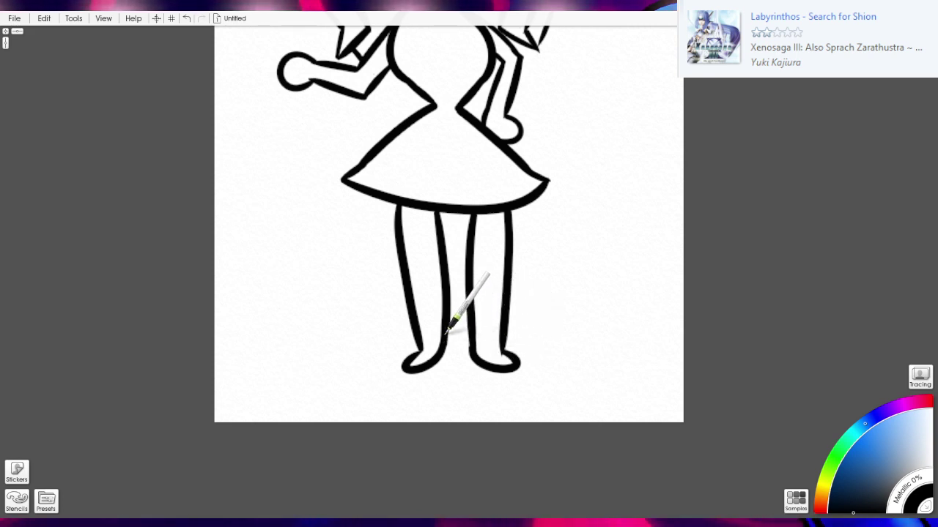
{"action": "scroll", "coordinate": [442, 349], "scroll_direction": "down", "scroll_amount": 3}
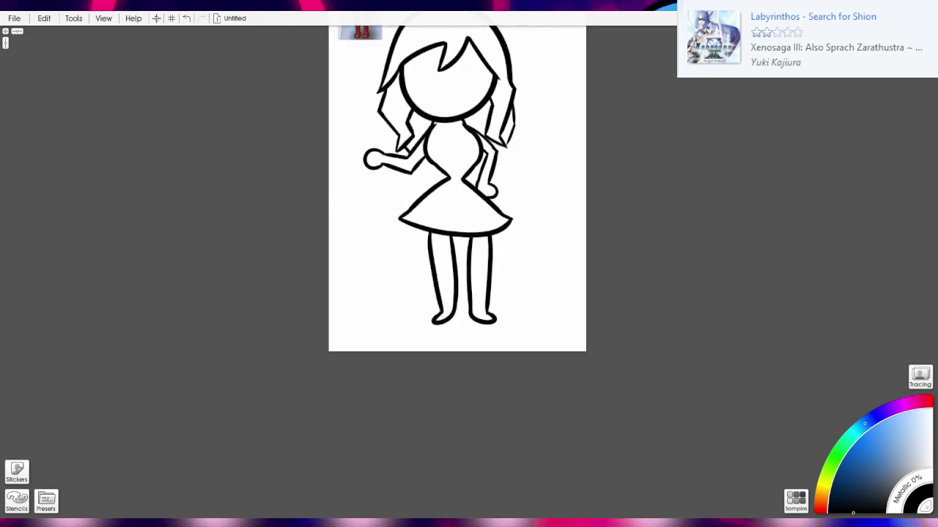
{"action": "scroll", "coordinate": [496, 367], "scroll_direction": "up", "scroll_amount": 5}
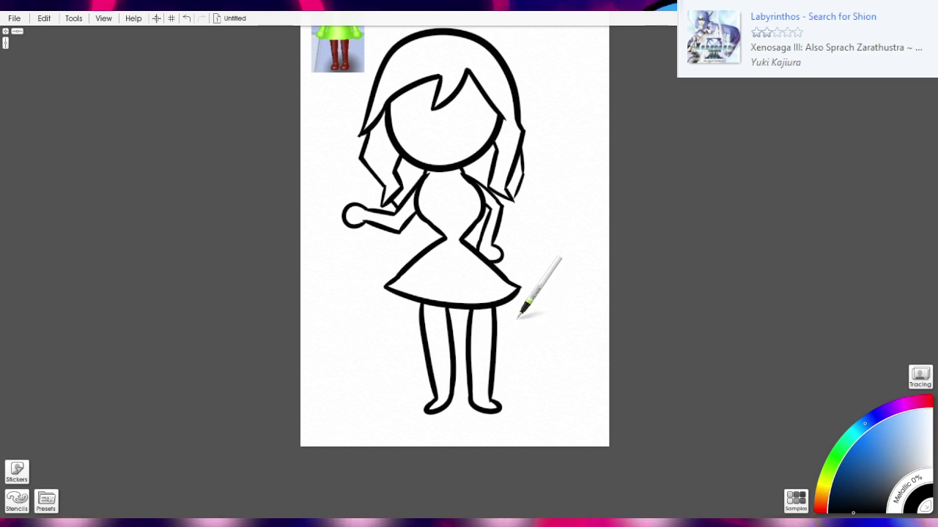
{"action": "scroll", "coordinate": [421, 214], "scroll_direction": "up", "scroll_amount": 2}
{"action": "scroll", "coordinate": [542, 313], "scroll_direction": "up", "scroll_amount": 3}
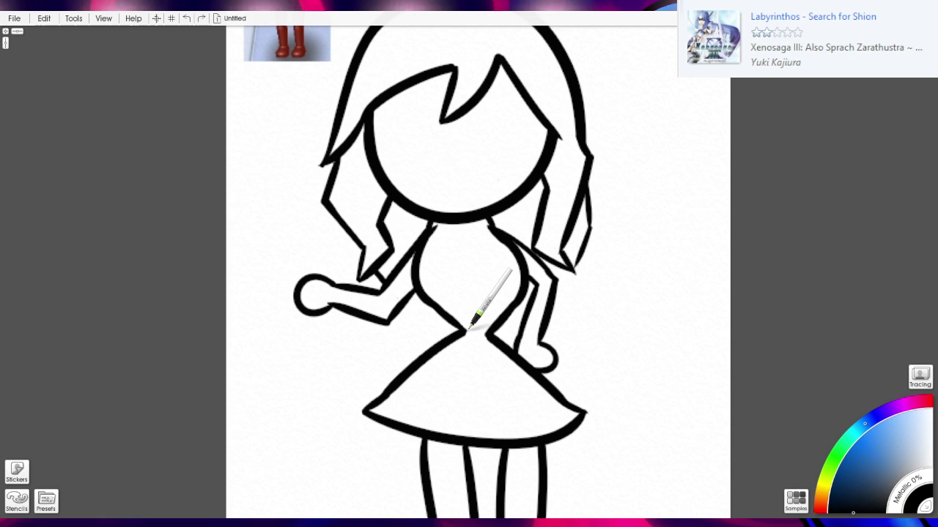
{"action": "scroll", "coordinate": [484, 331], "scroll_direction": "down", "scroll_amount": 3}
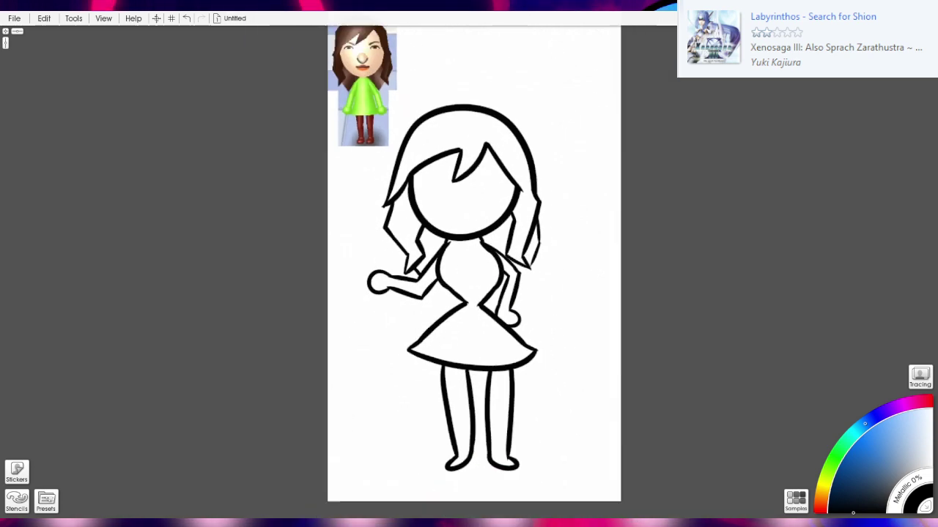
{"action": "scroll", "coordinate": [452, 285], "scroll_direction": "up", "scroll_amount": 5}
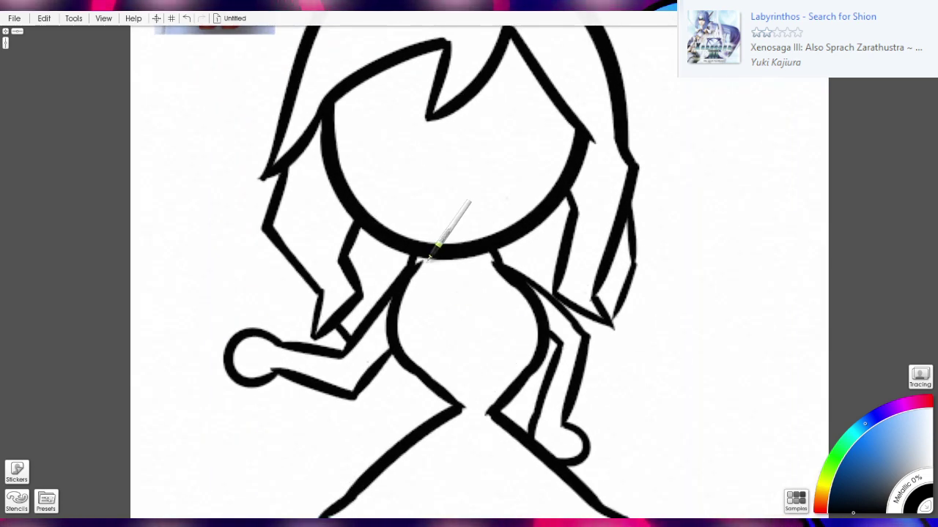
{"action": "mouse_move", "coordinate": [426, 259]}
{"action": "left_mouse_down"}
{"action": "mouse_move", "coordinate": [463, 289]}
{"action": "mouse_move", "coordinate": [460, 271]}
{"action": "left_mouse_up"}
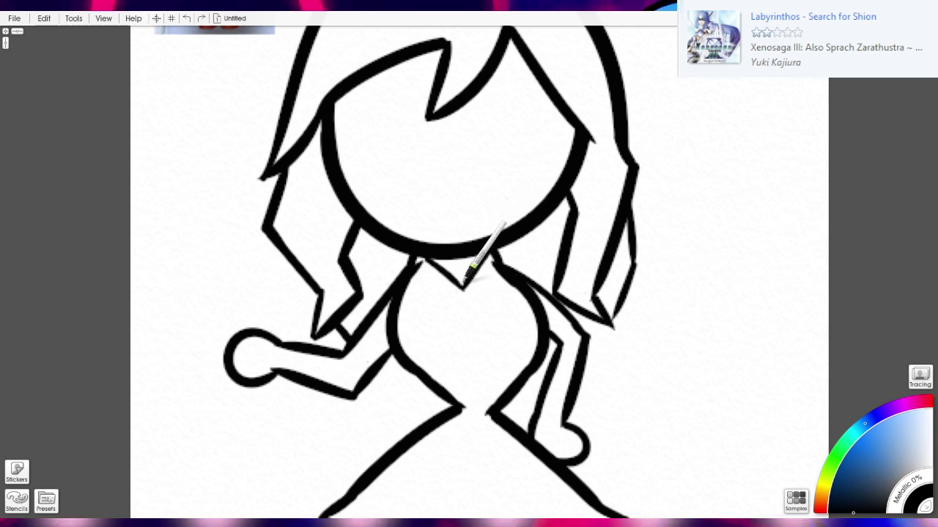
{"action": "scroll", "coordinate": [481, 261], "scroll_direction": "down", "scroll_amount": 3}
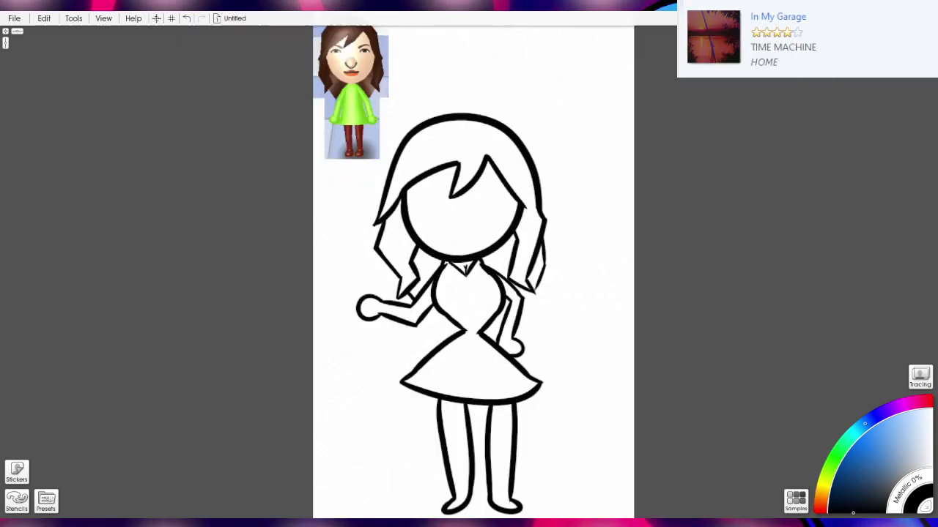
{"action": "scroll", "coordinate": [469, 265], "scroll_direction": "down", "scroll_amount": 3}
{"action": "scroll", "coordinate": [469, 265], "scroll_direction": "up", "scroll_amount": 3}
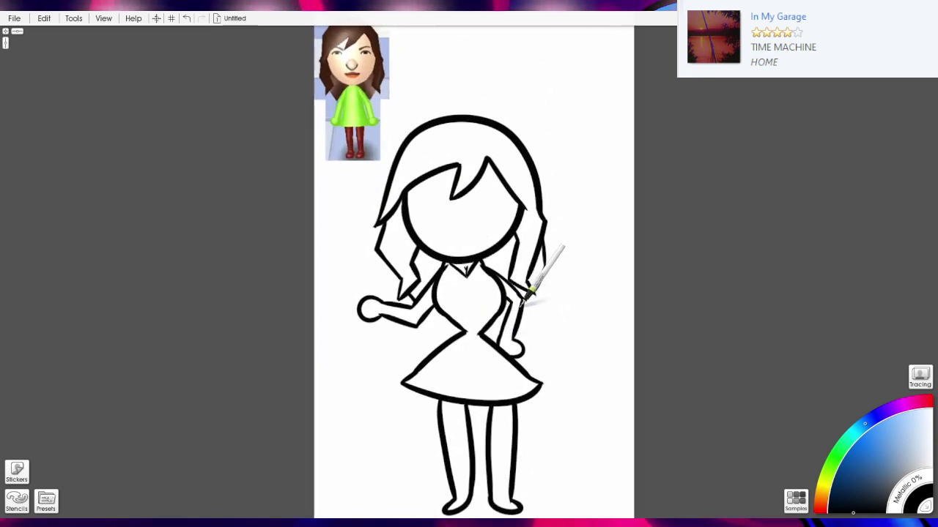
Try short inward strokes on both sides of the lower torso and a curve across it.
{"action": "scroll", "coordinate": [525, 296], "scroll_direction": "up", "scroll_amount": 2}
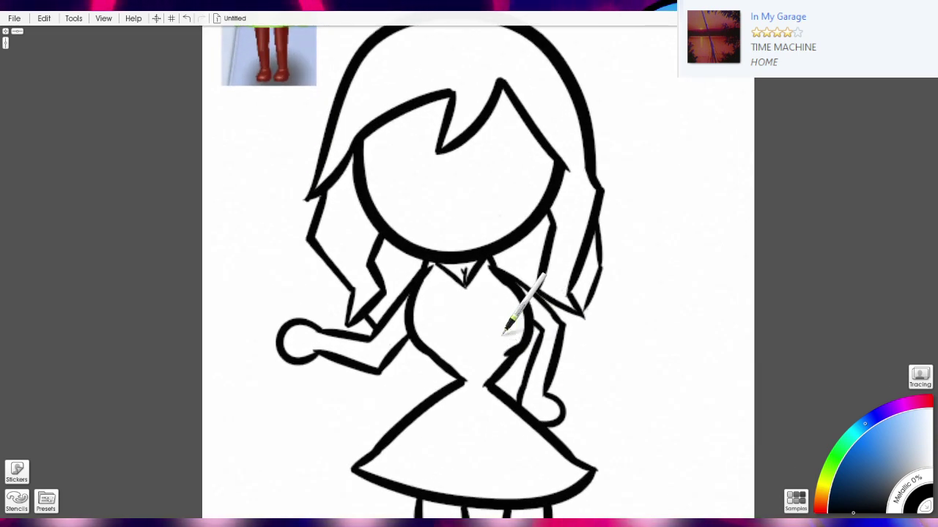
{"action": "left_click_drag", "start_coordinate": [426, 345], "coordinate": [447, 357]}
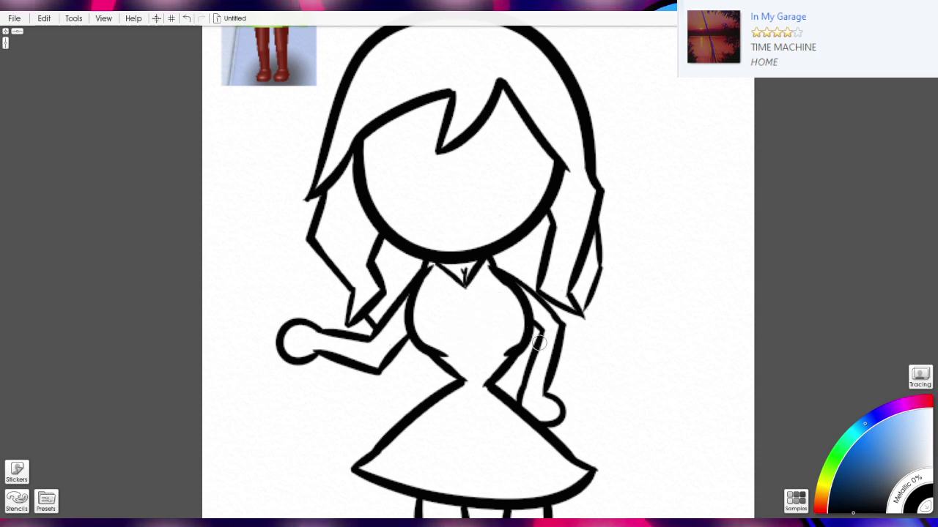
{"action": "scroll", "coordinate": [539, 342], "scroll_direction": "down", "scroll_amount": 3}
{"action": "scroll", "coordinate": [545, 330], "scroll_direction": "up", "scroll_amount": 2}
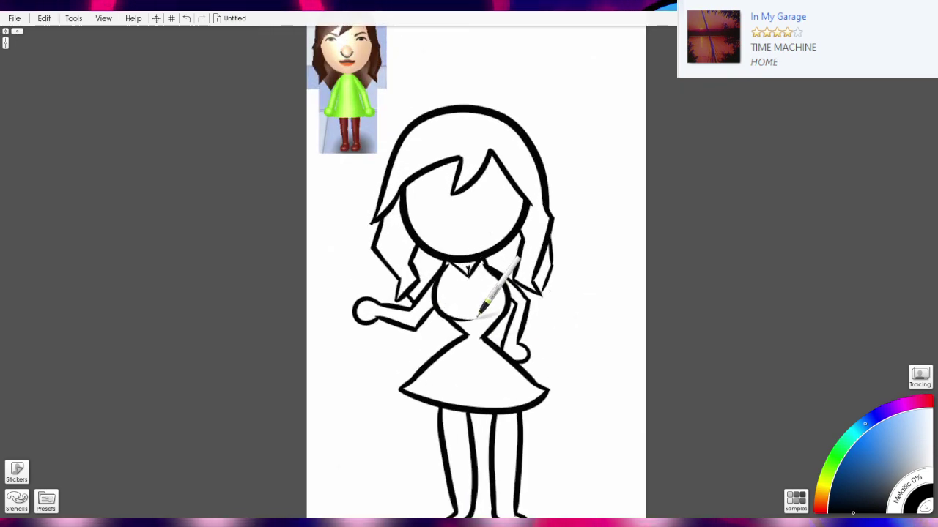
Replace the curve across the torso with a short, thin wavy crease above the waist.
{"action": "key", "text": "ctrl+z"}
{"action": "left_click_drag", "start_coordinate": [460, 319], "coordinate": [492, 318]}
{"action": "scroll", "coordinate": [517, 304], "scroll_direction": "down", "scroll_amount": 3}
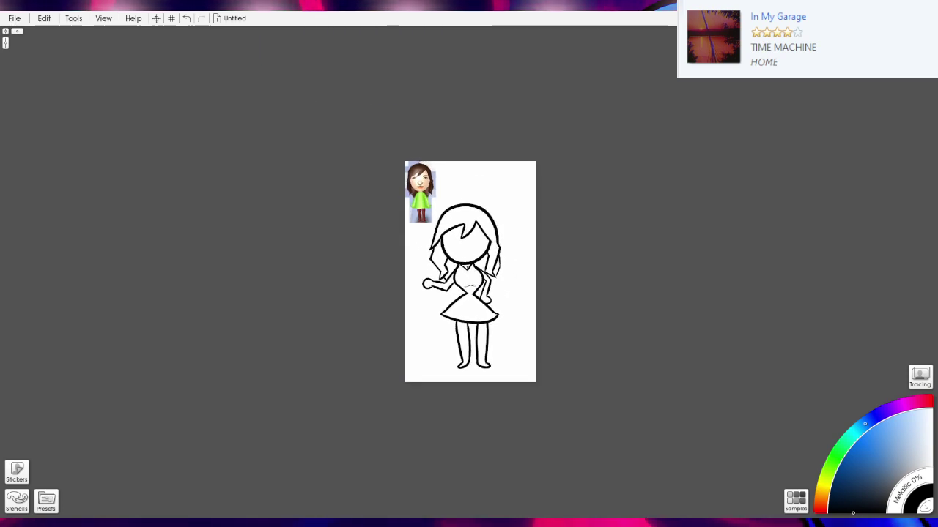
Add slanted lines outside the torso on both sides, running from the arms down toward the waist.
{"action": "scroll", "coordinate": [516, 304], "scroll_direction": "up", "scroll_amount": 1}
{"action": "scroll", "coordinate": [466, 264], "scroll_direction": "up", "scroll_amount": 3}
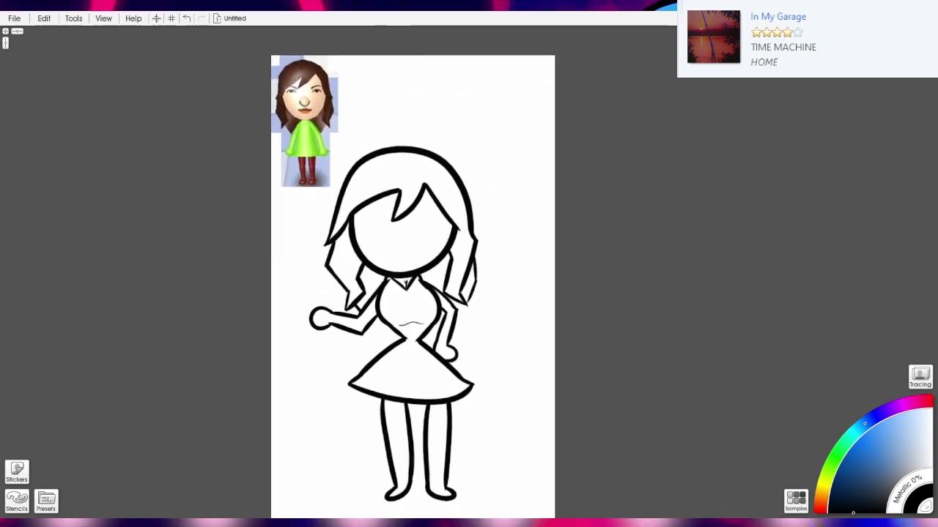
{"action": "scroll", "coordinate": [454, 352], "scroll_direction": "up", "scroll_amount": 2}
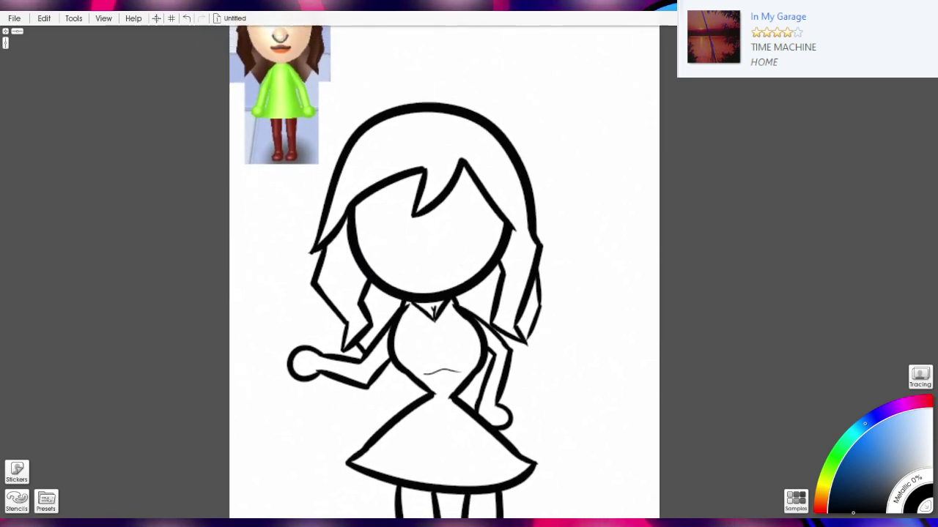
{"action": "scroll", "coordinate": [529, 347], "scroll_direction": "up", "scroll_amount": 1}
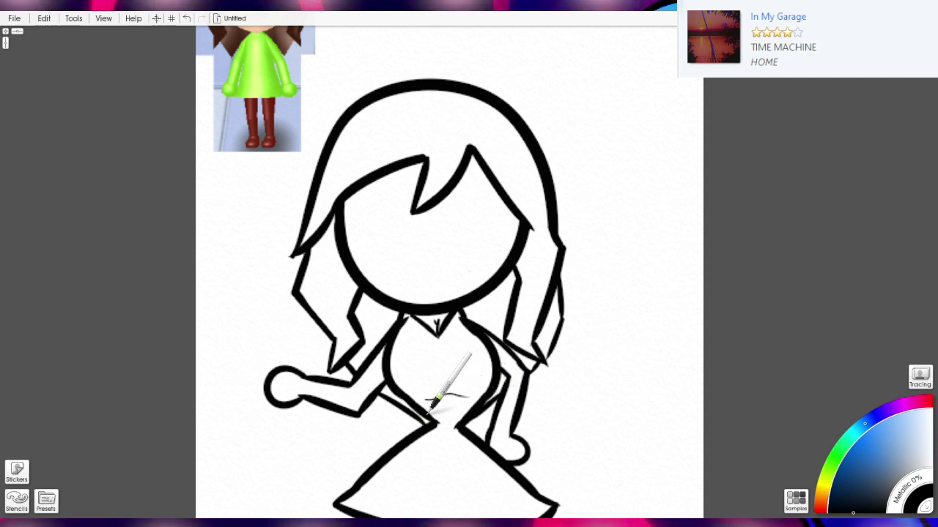
{"action": "scroll", "coordinate": [500, 429], "scroll_direction": "down", "scroll_amount": 3}
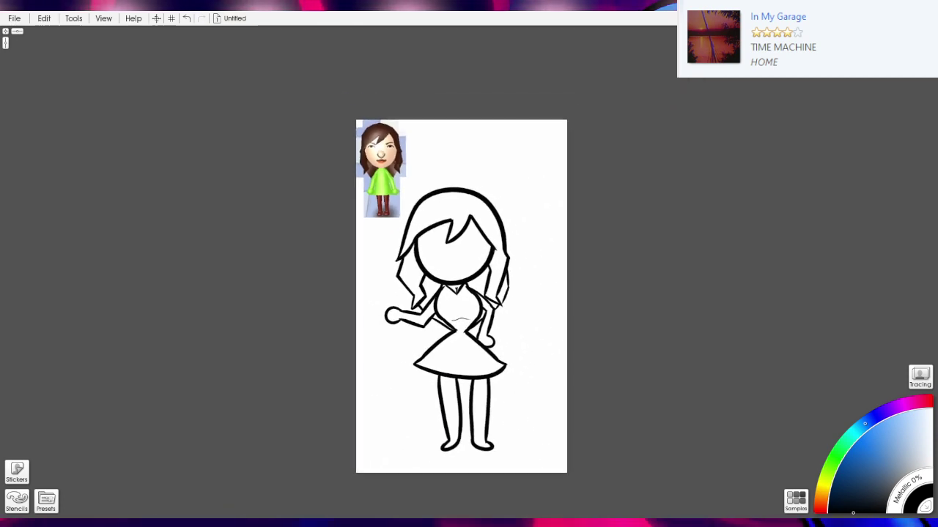
{"action": "scroll", "coordinate": [471, 236], "scroll_direction": "up", "scroll_amount": 1}
Try a curved eyebrow stroke under the right side of the bangs and undo it.
{"action": "left_click_drag", "start_coordinate": [399, 380], "coordinate": [487, 357]}
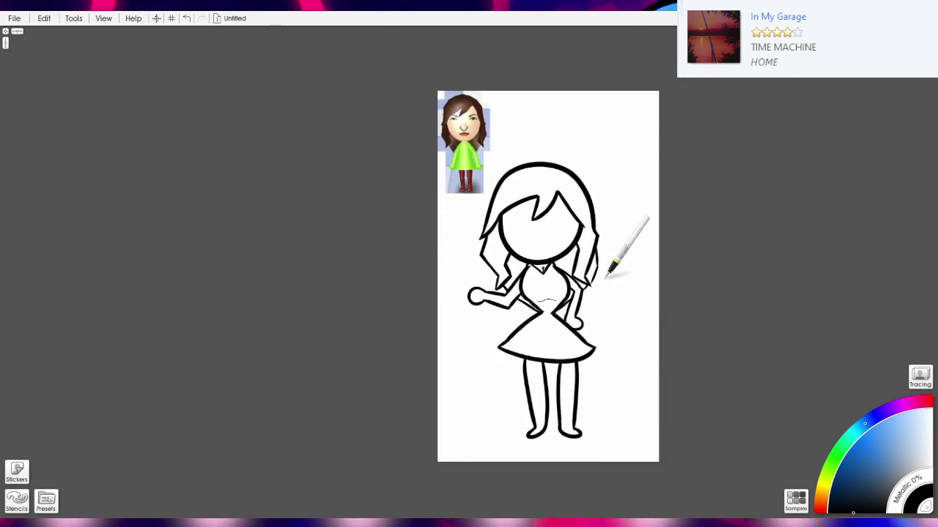
{"action": "left_click_drag", "start_coordinate": [605, 278], "coordinate": [450, 341]}
{"action": "scroll", "coordinate": [511, 341], "scroll_direction": "up", "scroll_amount": 5}
{"action": "left_click_drag", "start_coordinate": [512, 341], "coordinate": [680, 375]}
{"action": "scroll", "coordinate": [628, 375], "scroll_direction": "up", "scroll_amount": 1}
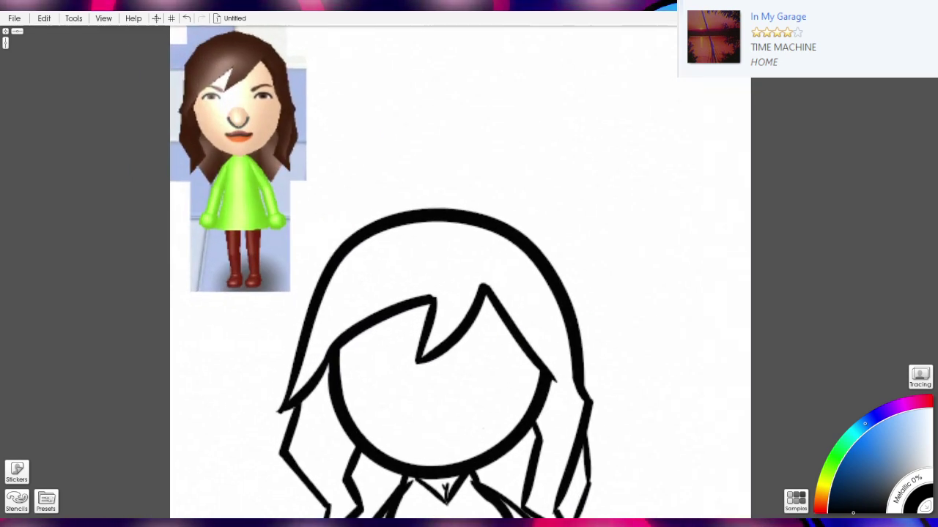
{"action": "left_click_drag", "start_coordinate": [440, 345], "coordinate": [464, 281]}
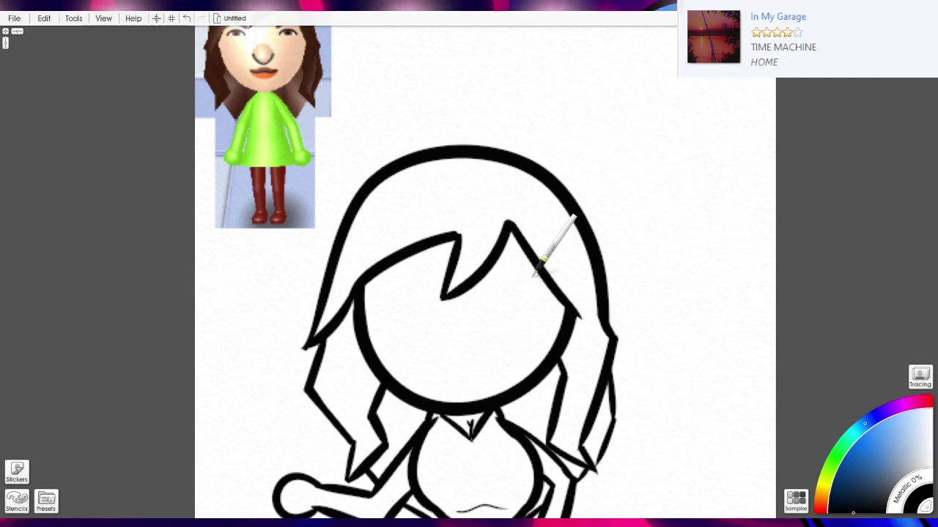
{"action": "mouse_move", "coordinate": [526, 273]}
{"action": "left_mouse_down"}
{"action": "mouse_move", "coordinate": [502, 280]}
{"action": "mouse_move", "coordinate": [504, 307]}
{"action": "mouse_move", "coordinate": [482, 329]}
{"action": "left_mouse_up"}
{"action": "key", "text": "ctrl+z"}
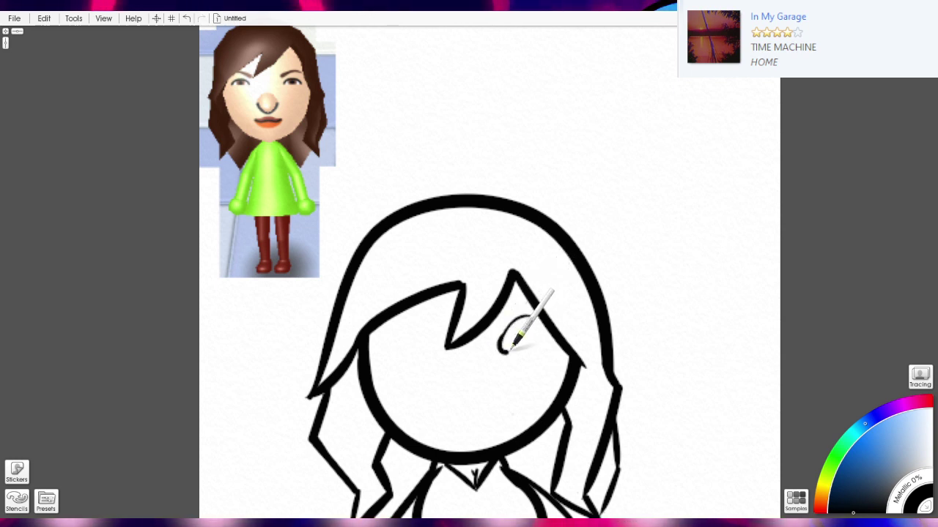
Draw a thin, hollow curved eyebrow with a rounded inner end under the right side of the bangs, redoing it once.
{"action": "mouse_move", "coordinate": [514, 324]}
{"action": "left_mouse_down"}
{"action": "mouse_move", "coordinate": [531, 309]}
{"action": "mouse_move", "coordinate": [525, 320]}
{"action": "left_mouse_up"}
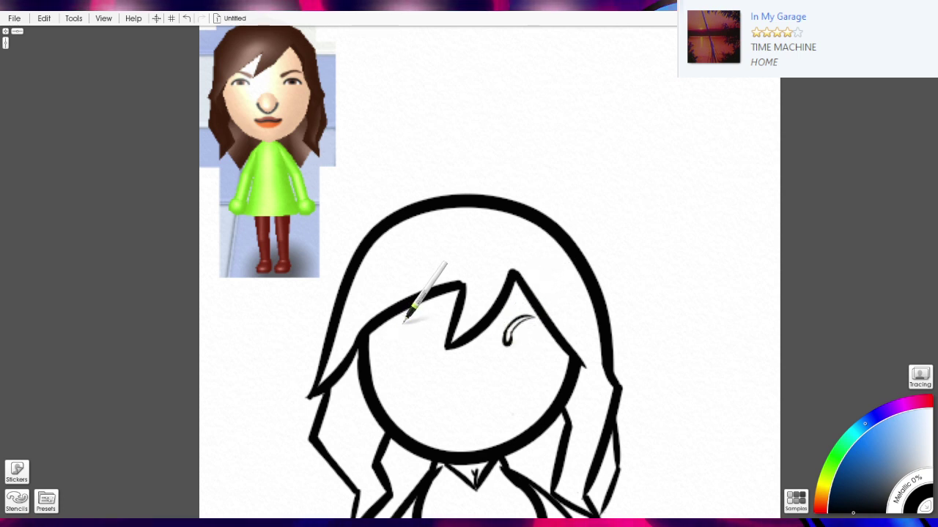
{"action": "left_click_drag", "start_coordinate": [403, 322], "coordinate": [420, 290]}
{"action": "key", "text": "ctrl+z"}
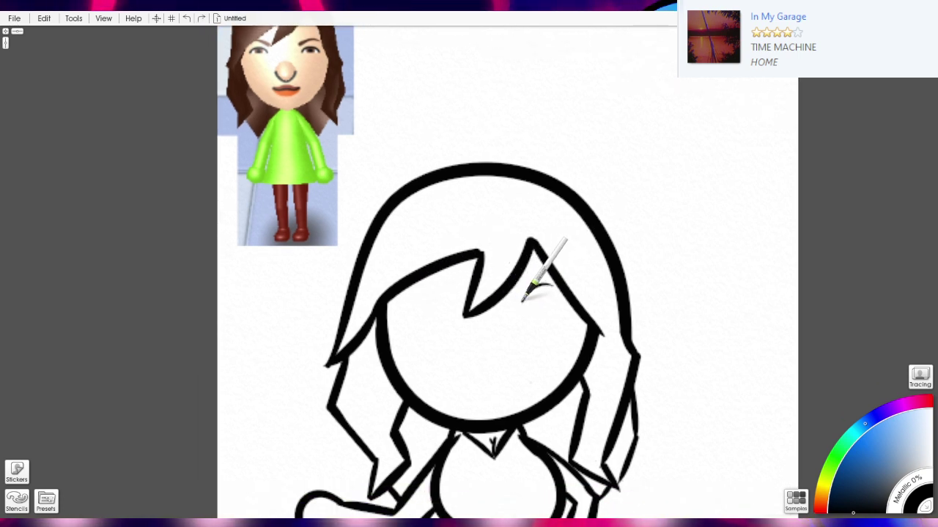
{"action": "left_click_drag", "start_coordinate": [526, 318], "coordinate": [530, 300]}
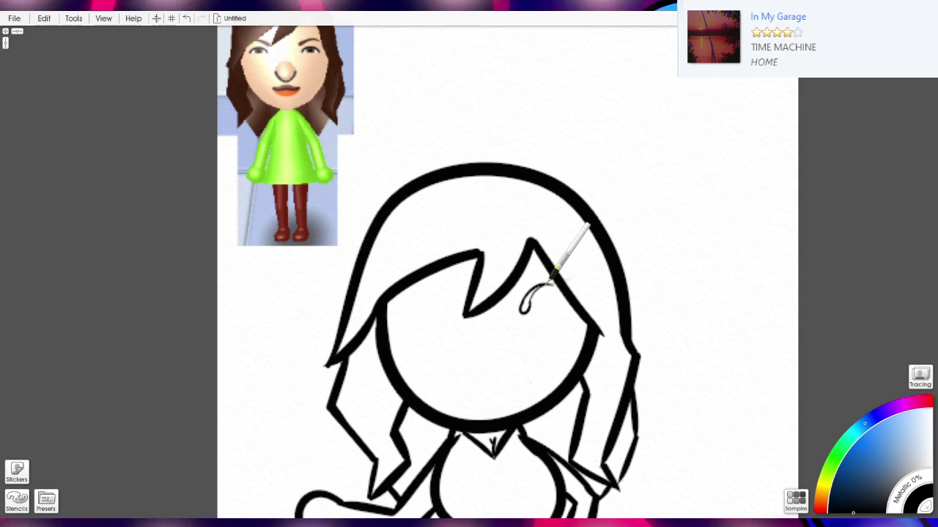
{"action": "scroll", "coordinate": [542, 286], "scroll_direction": "down", "scroll_amount": 5}
{"action": "scroll", "coordinate": [542, 285], "scroll_direction": "up", "scroll_amount": 4}
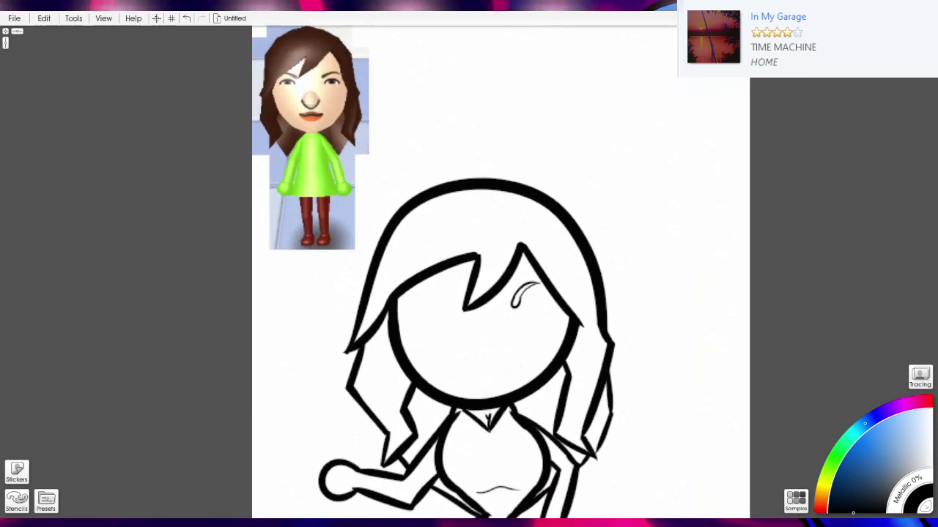
Redraw the right hollow curved eyebrow longer and flatter, and add a matching angled eyebrow under the left bangs.
{"action": "scroll", "coordinate": [513, 282], "scroll_direction": "down", "scroll_amount": 1}
{"action": "scroll", "coordinate": [513, 282], "scroll_direction": "up", "scroll_amount": 2}
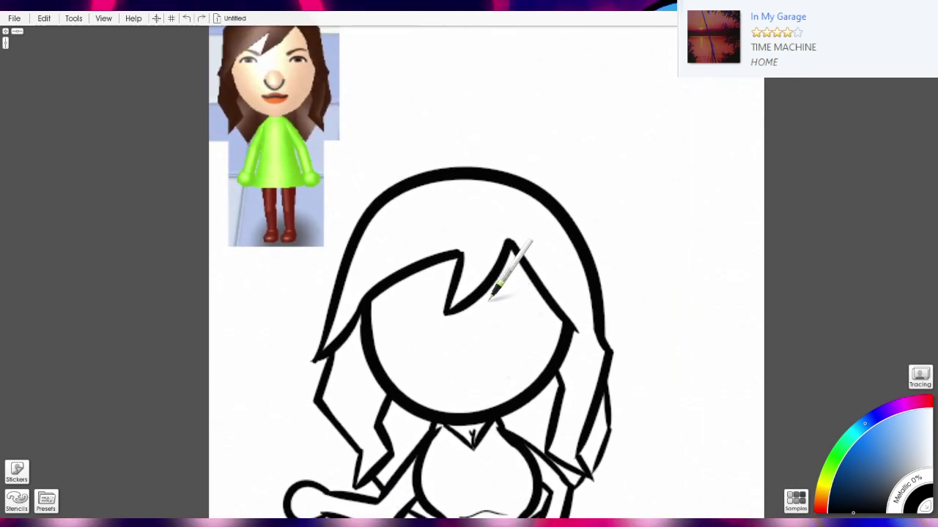
{"action": "left_click_drag", "start_coordinate": [491, 300], "coordinate": [540, 299]}
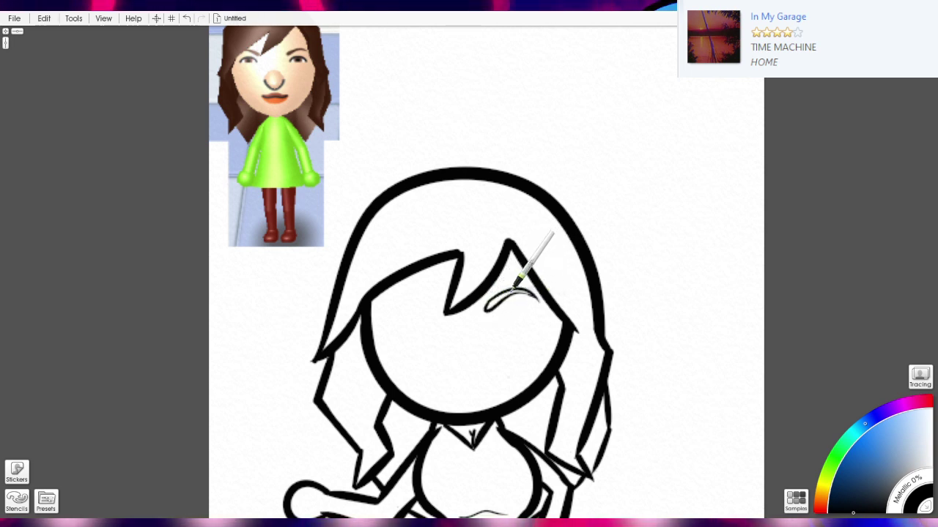
{"action": "mouse_move", "coordinate": [410, 303]}
{"action": "left_mouse_down"}
{"action": "mouse_move", "coordinate": [430, 299]}
{"action": "mouse_move", "coordinate": [407, 283]}
{"action": "left_mouse_up"}
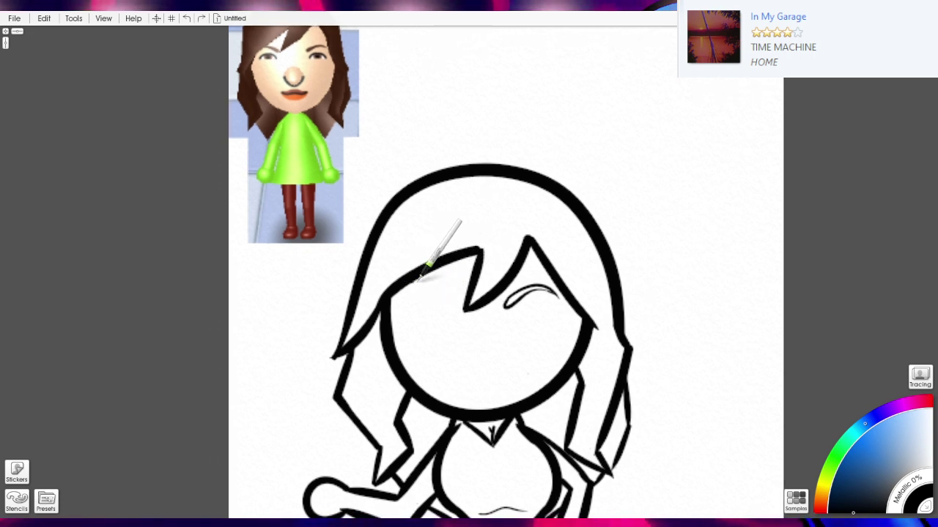
{"action": "left_click_drag", "start_coordinate": [451, 306], "coordinate": [415, 284]}
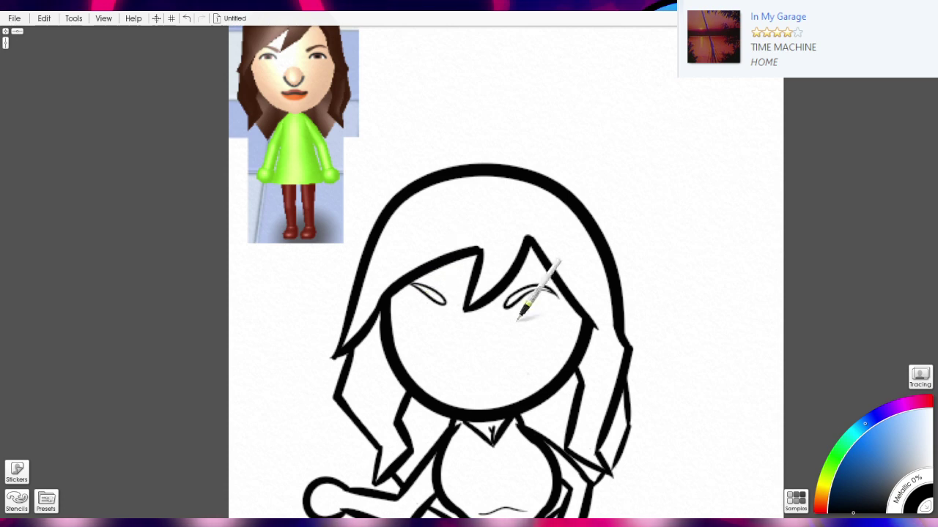
Draw two arched closed eyes, one below each eyebrow.
{"action": "scroll", "coordinate": [519, 318], "scroll_direction": "down", "scroll_amount": 3}
{"action": "scroll", "coordinate": [476, 286], "scroll_direction": "up", "scroll_amount": 3}
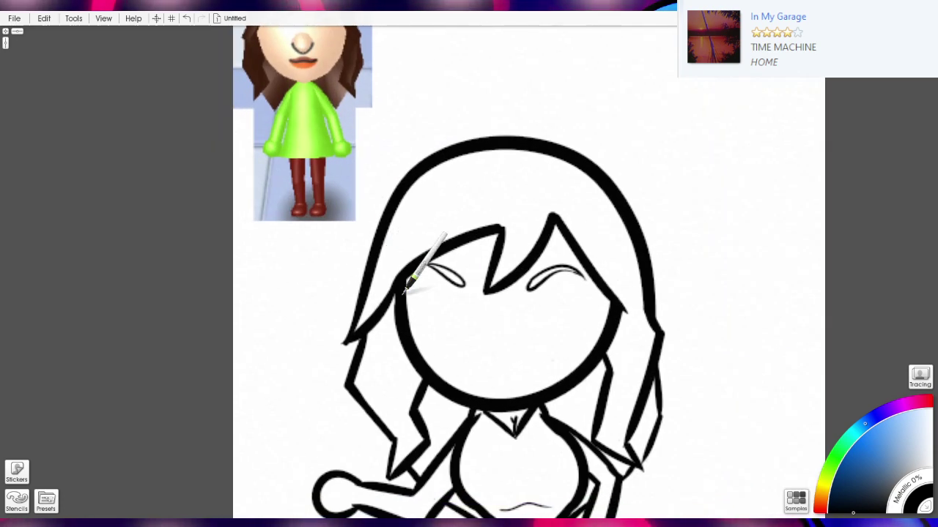
{"action": "left_click_drag", "start_coordinate": [408, 296], "coordinate": [467, 325]}
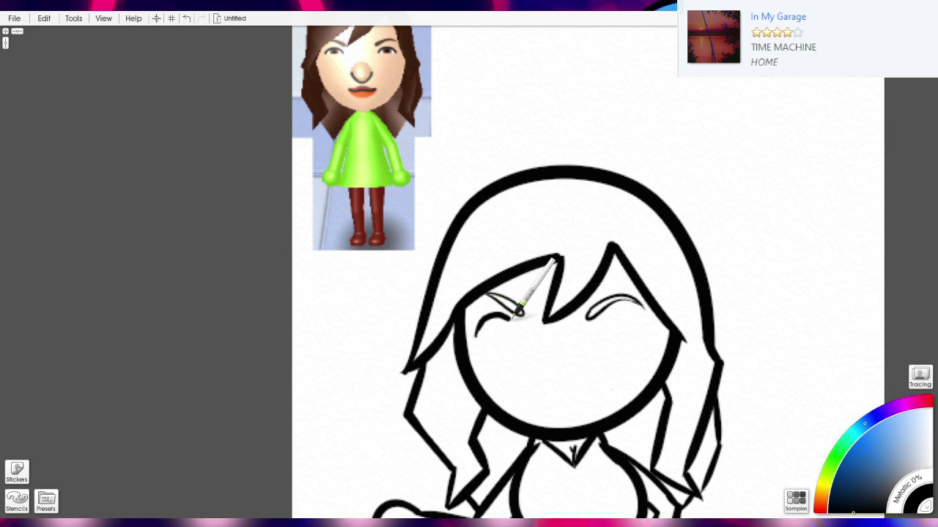
{"action": "left_click_drag", "start_coordinate": [511, 319], "coordinate": [515, 336]}
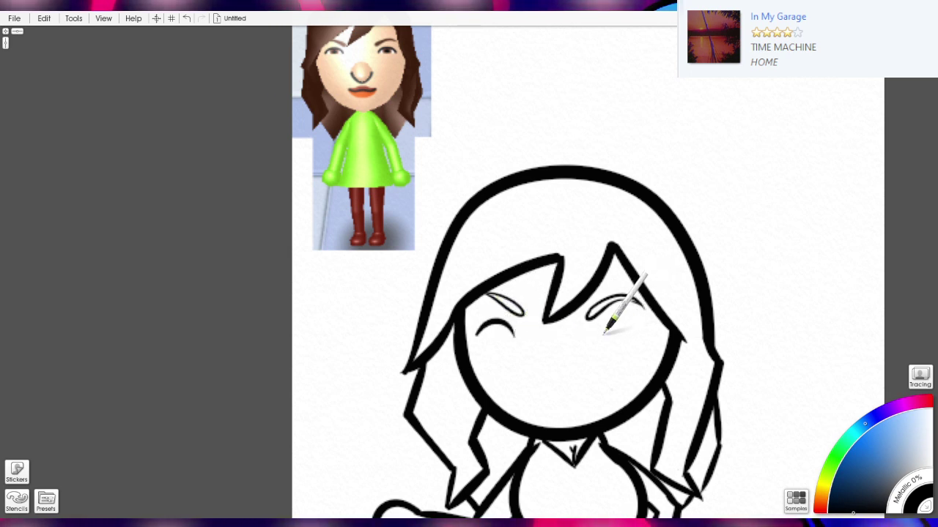
{"action": "mouse_move", "coordinate": [603, 333]}
{"action": "left_mouse_down"}
{"action": "mouse_move", "coordinate": [641, 312]}
{"action": "mouse_move", "coordinate": [650, 337]}
{"action": "left_mouse_up"}
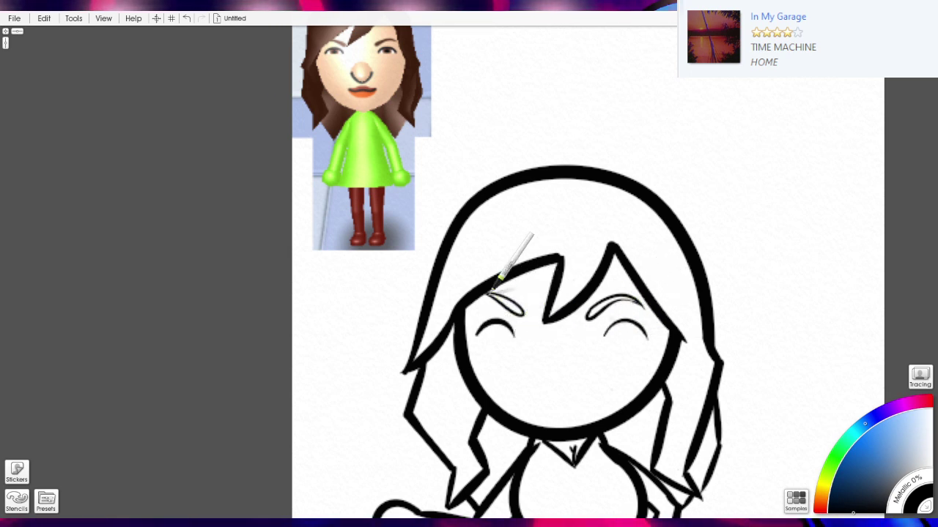
{"action": "left_click_drag", "start_coordinate": [489, 322], "coordinate": [463, 293]}
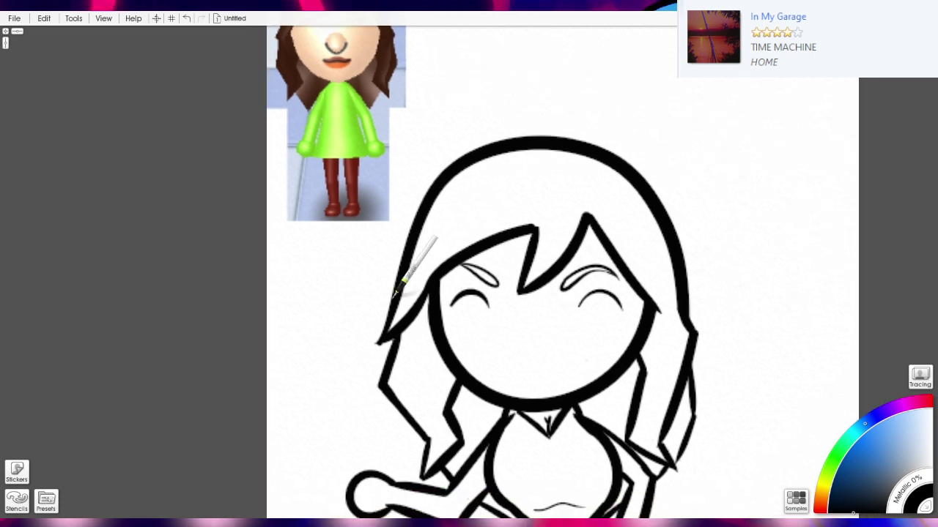
Draw a thick U-shaped lower nose curve in the middle of the face, below the eyes.
{"action": "scroll", "coordinate": [444, 312], "scroll_direction": "up", "scroll_amount": 2}
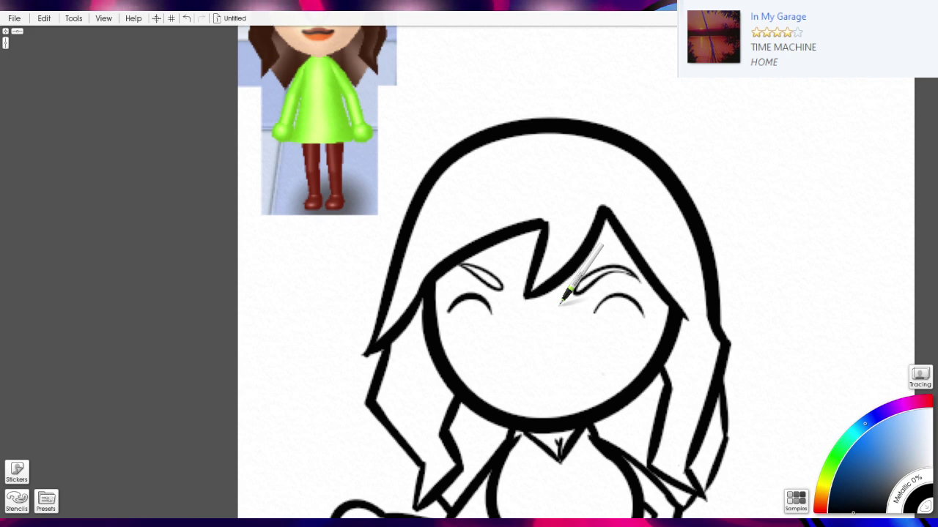
{"action": "left_click_drag", "start_coordinate": [560, 305], "coordinate": [551, 384]}
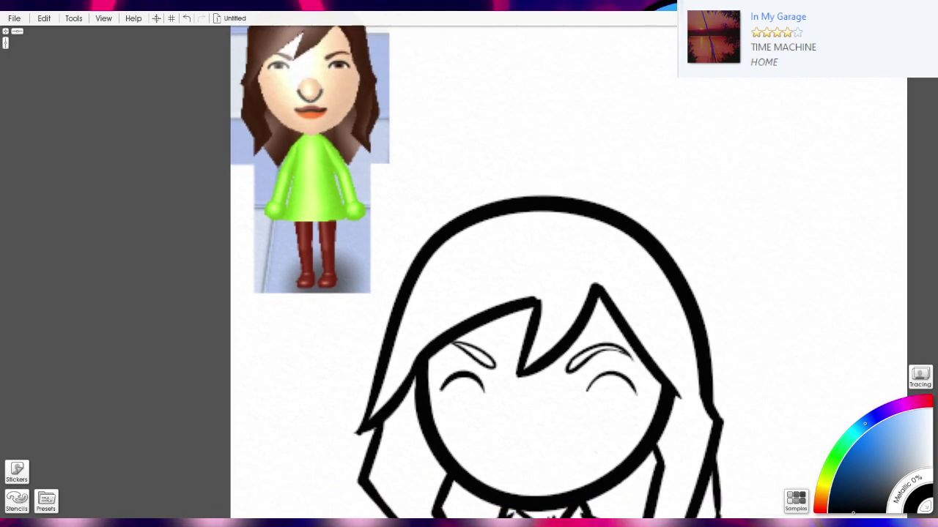
{"action": "left_click_drag", "start_coordinate": [516, 302], "coordinate": [523, 214]}
{"action": "left_click_drag", "start_coordinate": [478, 270], "coordinate": [465, 293]}
{"action": "left_click_drag", "start_coordinate": [506, 316], "coordinate": [466, 256]}
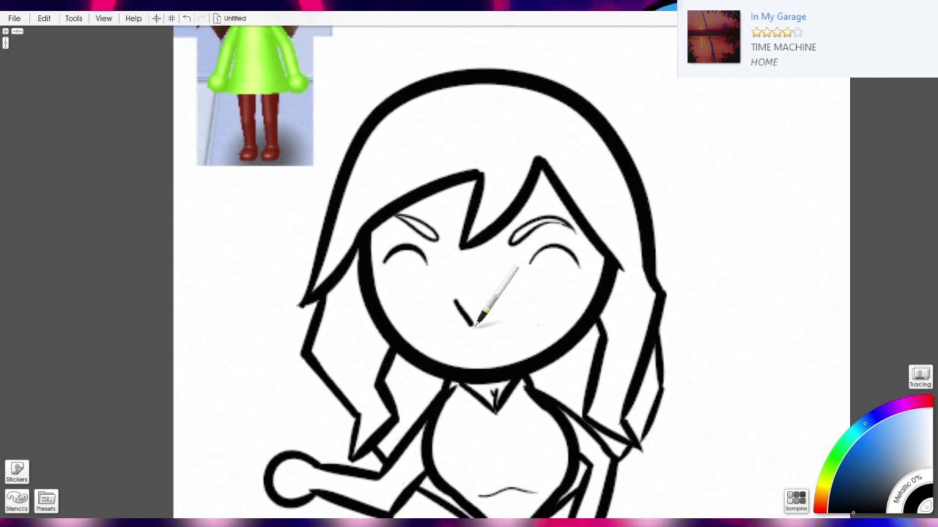
{"action": "left_click_drag", "start_coordinate": [496, 307], "coordinate": [502, 299]}
{"action": "scroll", "coordinate": [492, 286], "scroll_direction": "down", "scroll_amount": 4}
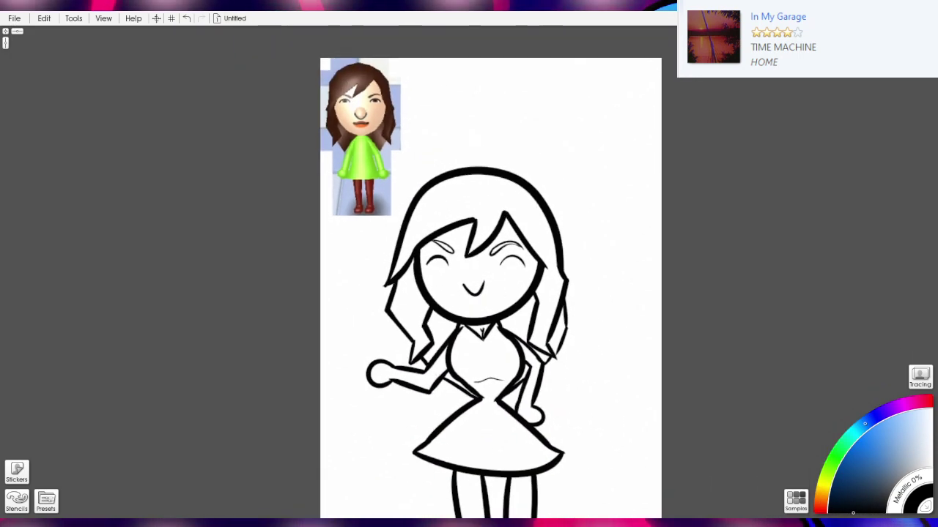
Add a thin arc above the U-shaped curve to close the top of the nose.
{"action": "scroll", "coordinate": [517, 293], "scroll_direction": "up", "scroll_amount": 1}
{"action": "scroll", "coordinate": [549, 279], "scroll_direction": "up", "scroll_amount": 4}
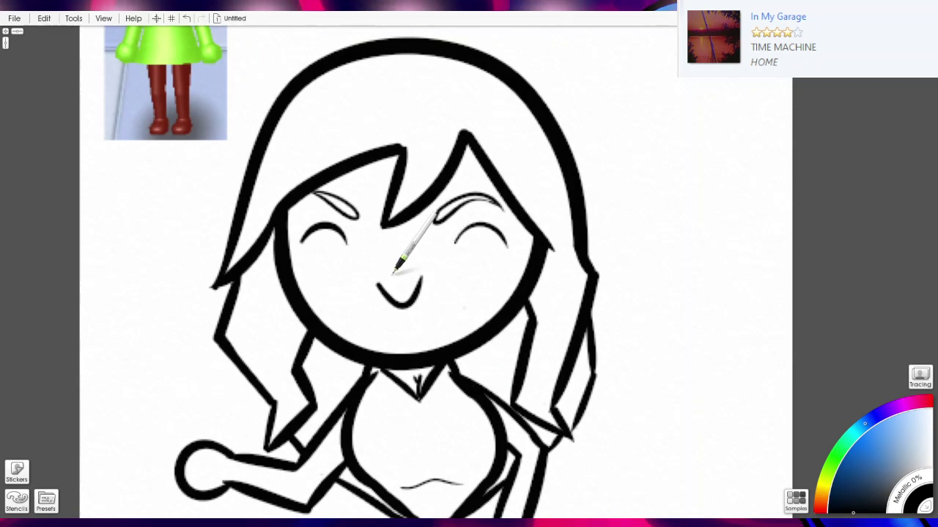
{"action": "left_click_drag", "start_coordinate": [380, 277], "coordinate": [412, 258]}
{"action": "scroll", "coordinate": [425, 277], "scroll_direction": "down", "scroll_amount": 5}
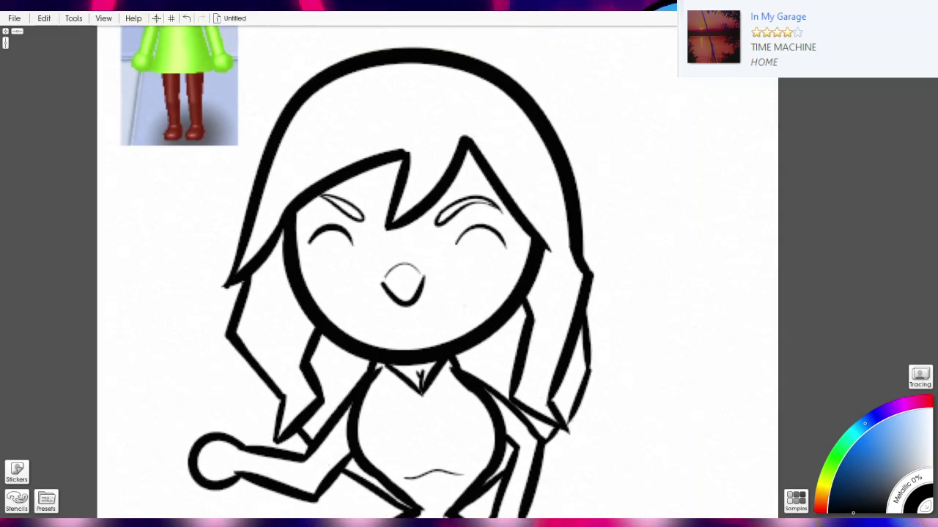
Draw a wavy mouth line between the nose and the chin.
{"action": "scroll", "coordinate": [404, 291], "scroll_direction": "up", "scroll_amount": 4}
{"action": "scroll", "coordinate": [405, 291], "scroll_direction": "down", "scroll_amount": 3}
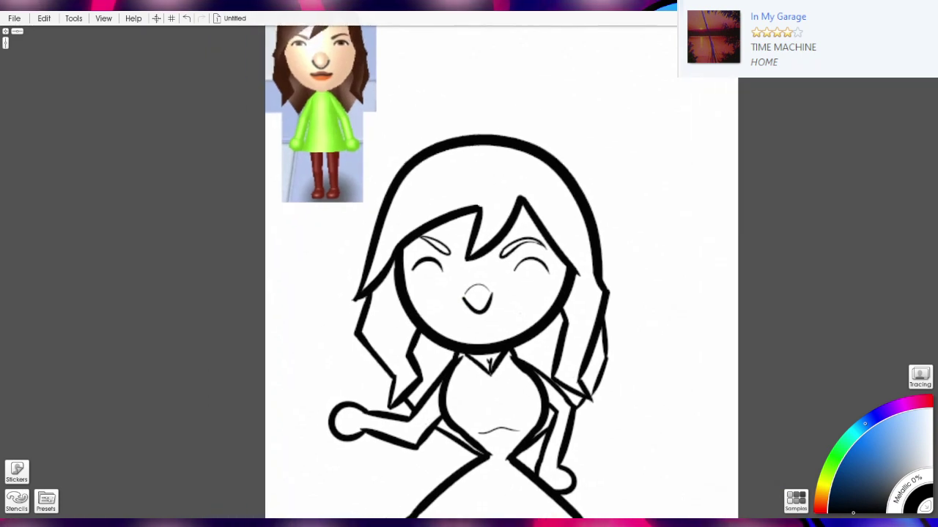
{"action": "scroll", "coordinate": [467, 323], "scroll_direction": "up", "scroll_amount": 4}
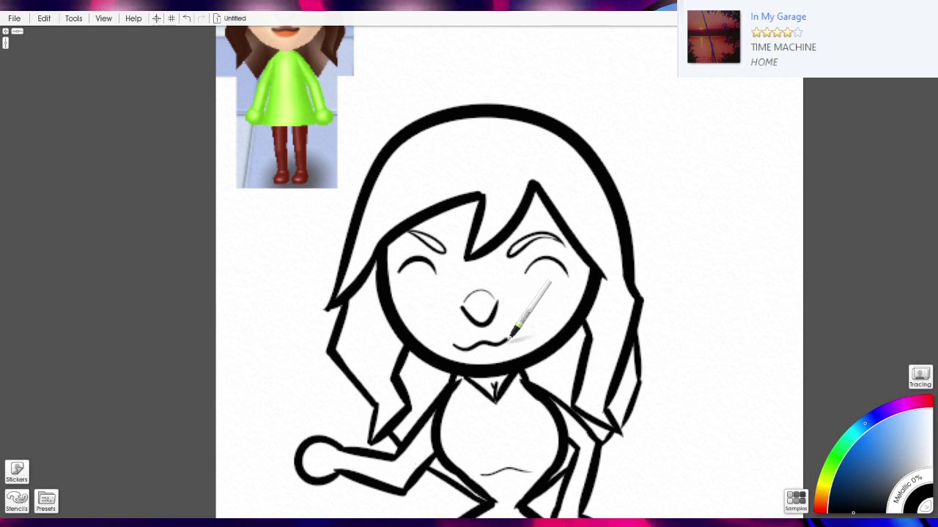
{"action": "scroll", "coordinate": [508, 356], "scroll_direction": "down", "scroll_amount": 5}
{"action": "scroll", "coordinate": [508, 356], "scroll_direction": "up", "scroll_amount": 4}
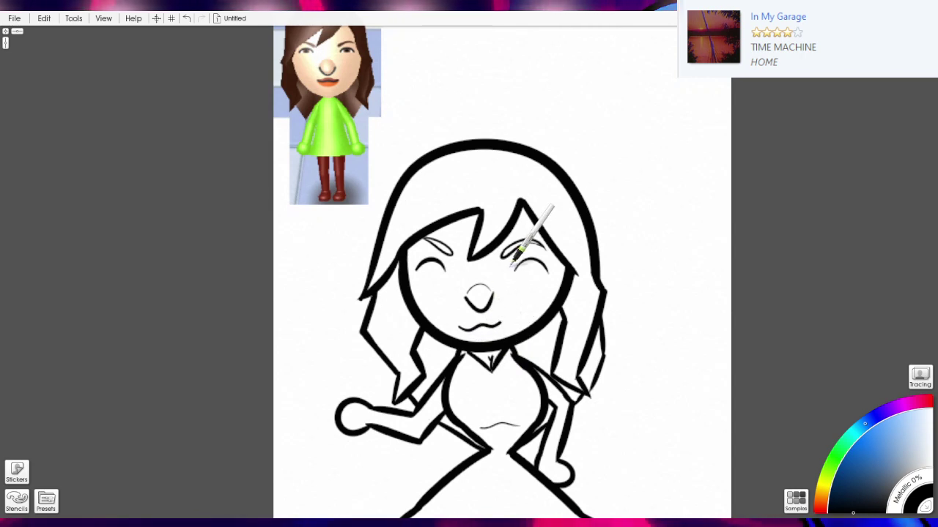
Erase the inner edge of the hair outline across the top of the head to thin it.
{"action": "left_click_drag", "start_coordinate": [511, 266], "coordinate": [506, 296]}
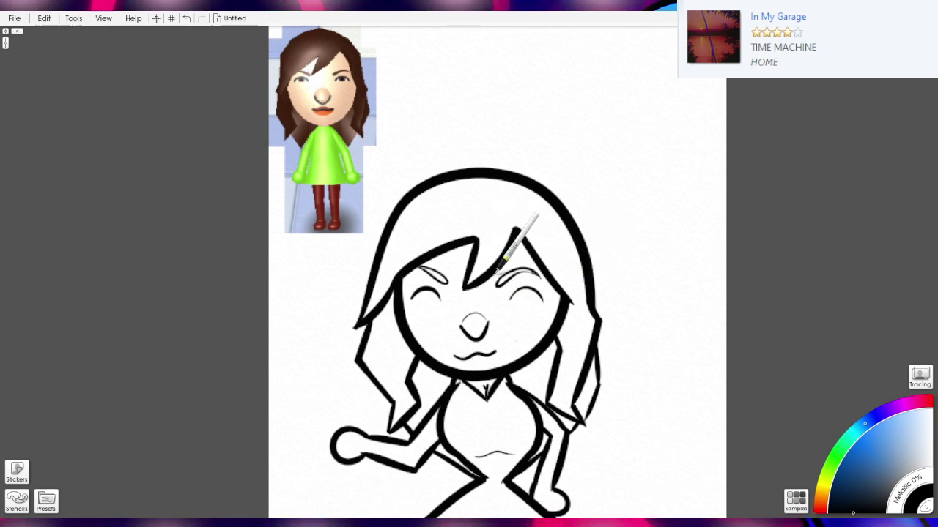
{"action": "scroll", "coordinate": [597, 293], "scroll_direction": "down", "scroll_amount": 5}
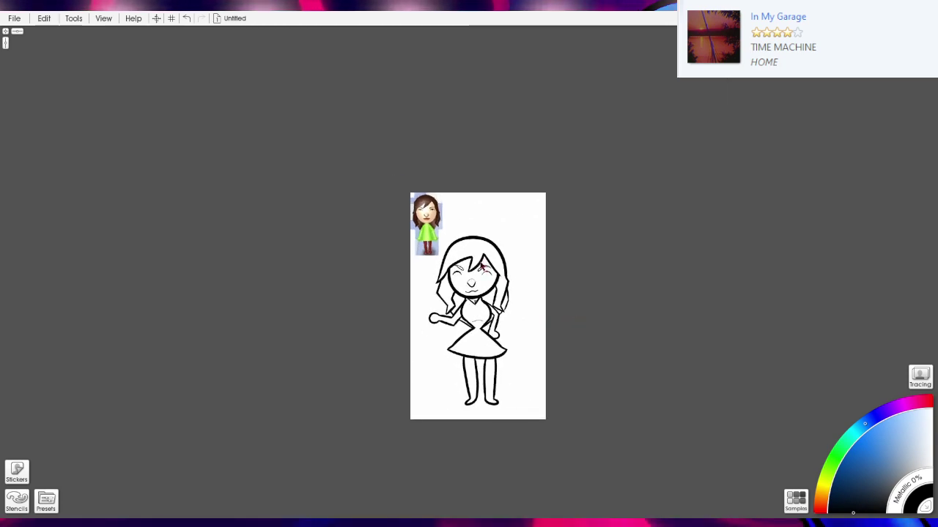
{"action": "scroll", "coordinate": [386, 305], "scroll_direction": "up", "scroll_amount": 5}
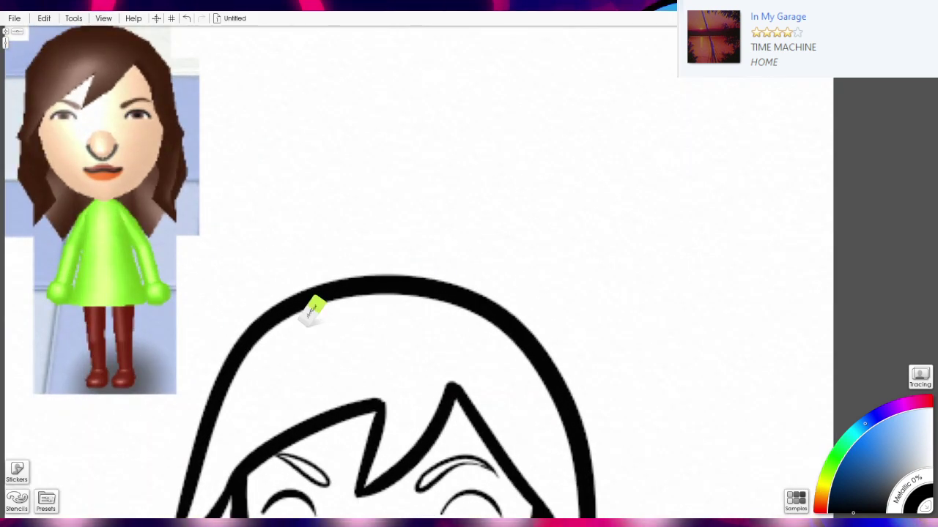
{"action": "mouse_move", "coordinate": [366, 291]}
{"action": "left_mouse_down"}
{"action": "mouse_move", "coordinate": [452, 293]}
{"action": "mouse_move", "coordinate": [370, 288]}
{"action": "left_mouse_up"}
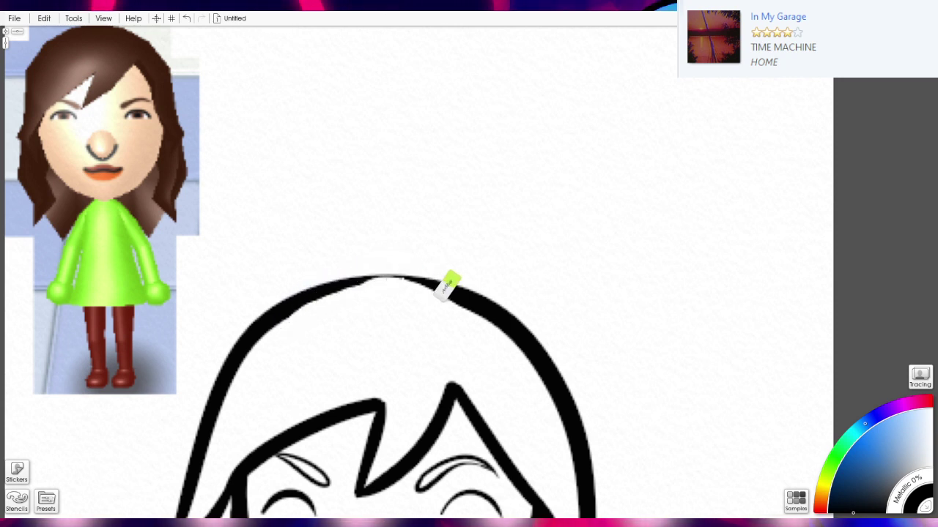
{"action": "left_click_drag", "start_coordinate": [399, 282], "coordinate": [499, 334]}
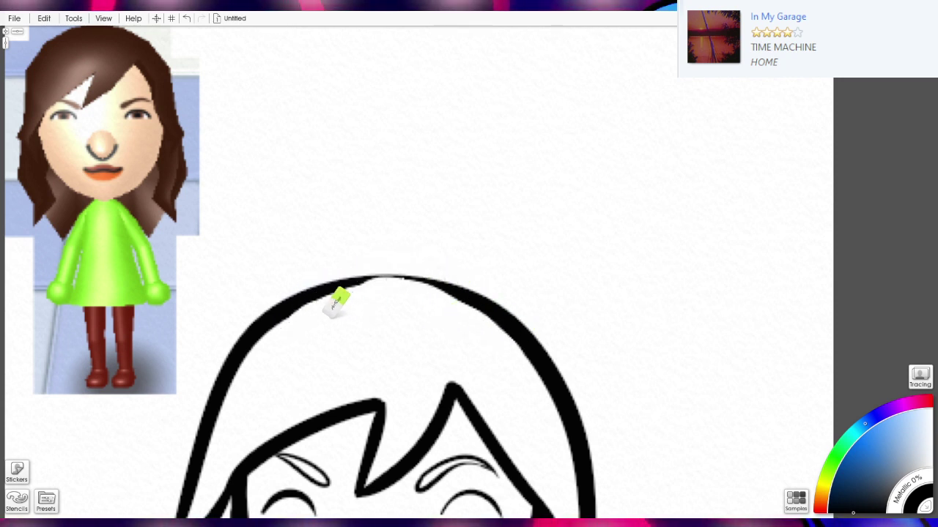
Redraw the hair outline across the top of the head as a thick black line with a slightly peaked crown.
{"action": "key", "text": "i"}
{"action": "mouse_move", "coordinate": [253, 335]}
{"action": "left_mouse_down"}
{"action": "mouse_move", "coordinate": [375, 268]}
{"action": "mouse_move", "coordinate": [479, 295]}
{"action": "mouse_move", "coordinate": [538, 341]}
{"action": "left_mouse_up"}
{"action": "key", "text": "minus"}
{"action": "key", "text": "minus"}
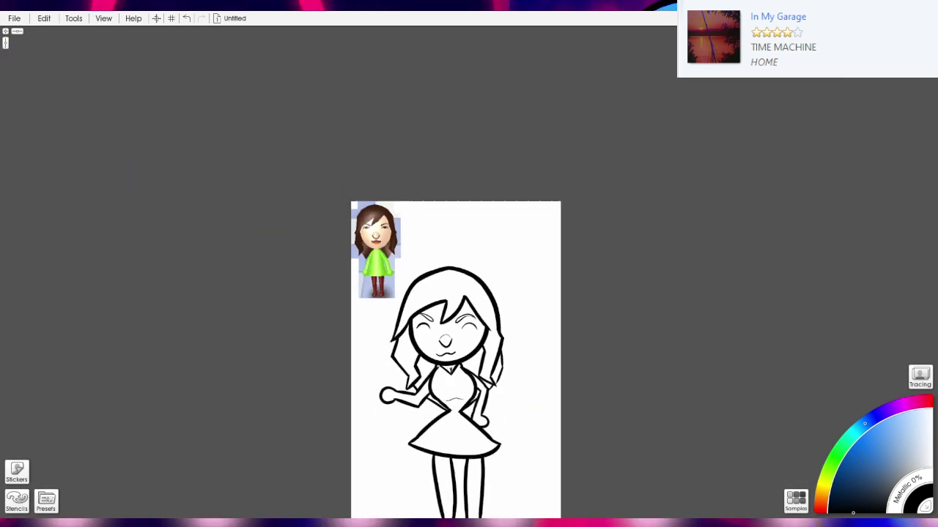
{"action": "scroll", "coordinate": [469, 268], "scroll_direction": "up", "scroll_amount": 5}
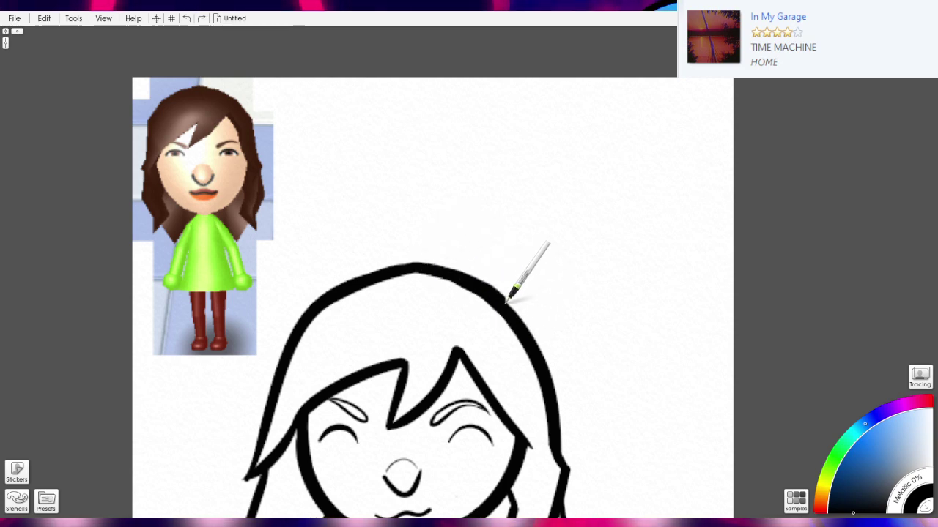
{"action": "scroll", "coordinate": [519, 329], "scroll_direction": "down", "scroll_amount": 5}
{"action": "scroll", "coordinate": [470, 267], "scroll_direction": "up", "scroll_amount": 2}
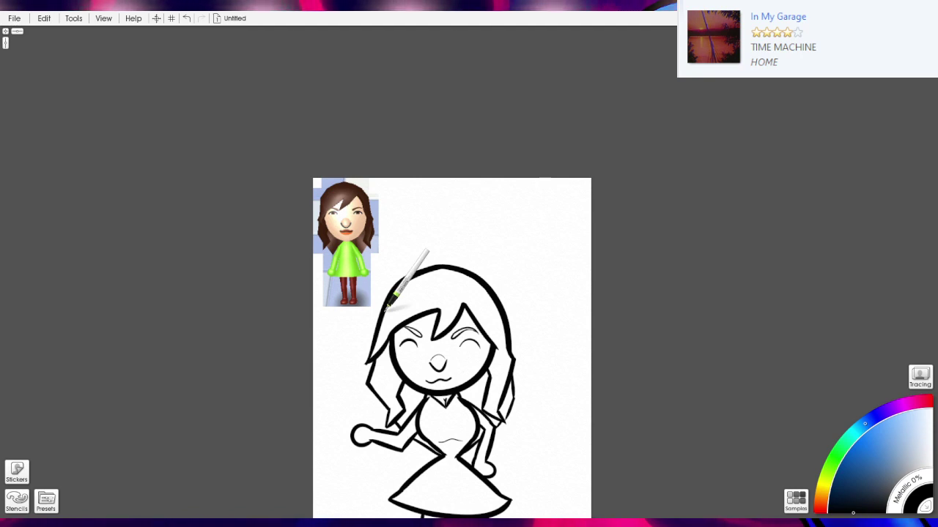
Examine the full figure's outlines and proportions from a distance and up close.
{"action": "left_click_drag", "start_coordinate": [478, 374], "coordinate": [478, 261]}
{"action": "scroll", "coordinate": [503, 310], "scroll_direction": "down", "scroll_amount": 4}
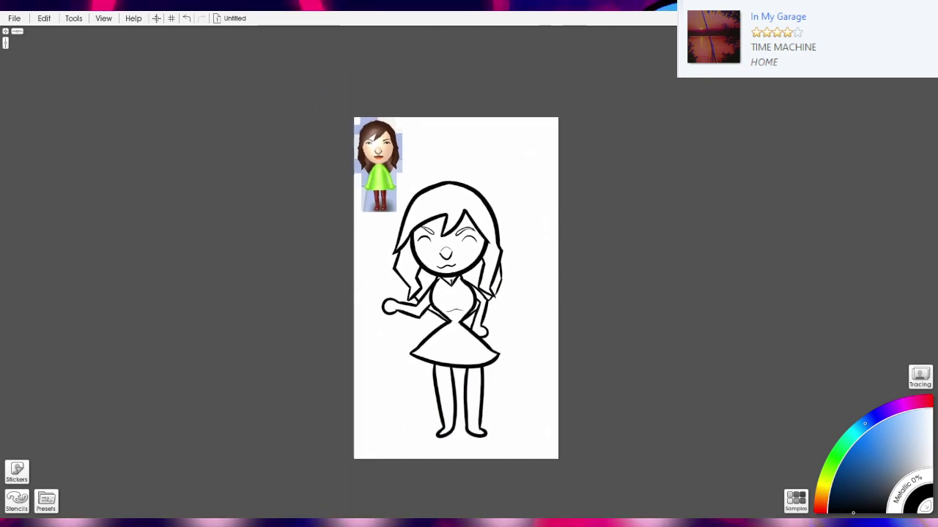
{"action": "scroll", "coordinate": [482, 329], "scroll_direction": "up", "scroll_amount": 3}
{"action": "scroll", "coordinate": [493, 313], "scroll_direction": "up", "scroll_amount": 3}
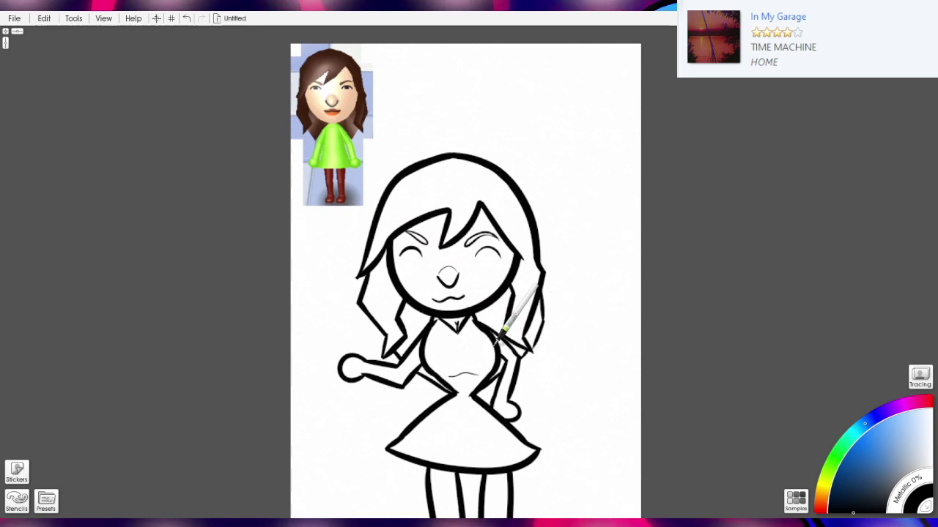
{"action": "left_click_drag", "start_coordinate": [516, 388], "coordinate": [536, 344]}
{"action": "scroll", "coordinate": [535, 343], "scroll_direction": "down", "scroll_amount": 3}
{"action": "scroll", "coordinate": [535, 344], "scroll_direction": "up", "scroll_amount": 3}
{"action": "scroll", "coordinate": [569, 370], "scroll_direction": "down", "scroll_amount": 4}
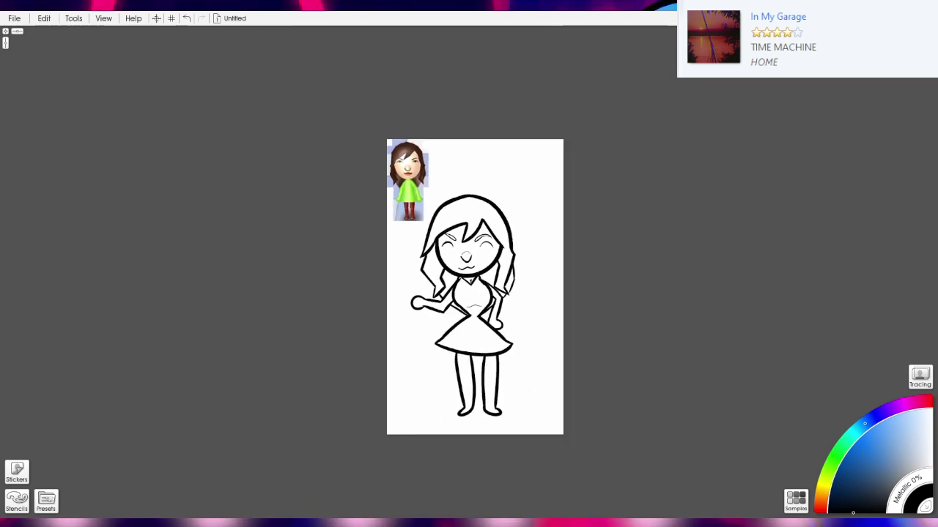
{"action": "scroll", "coordinate": [474, 287], "scroll_direction": "up", "scroll_amount": 5}
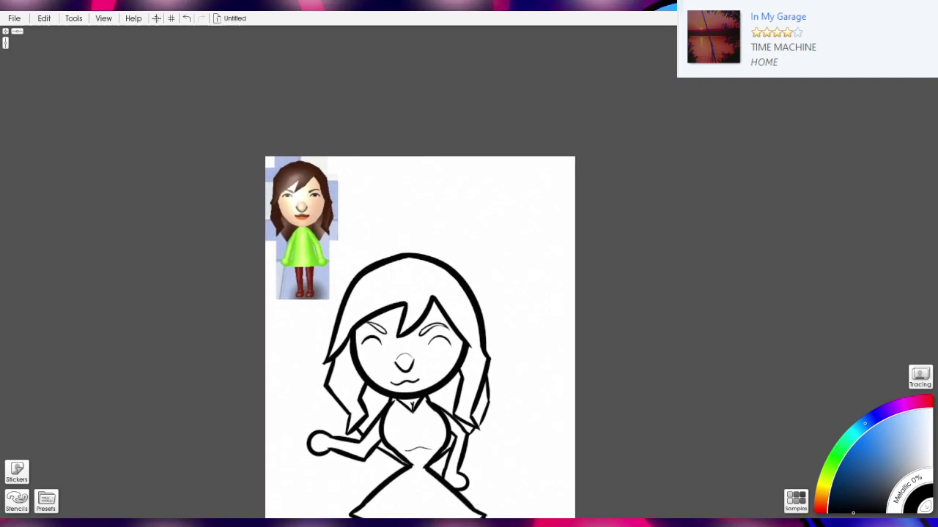
Try a narrow slanted loop in the empty space above the head and undo it.
{"action": "scroll", "coordinate": [534, 325], "scroll_direction": "up", "scroll_amount": 1}
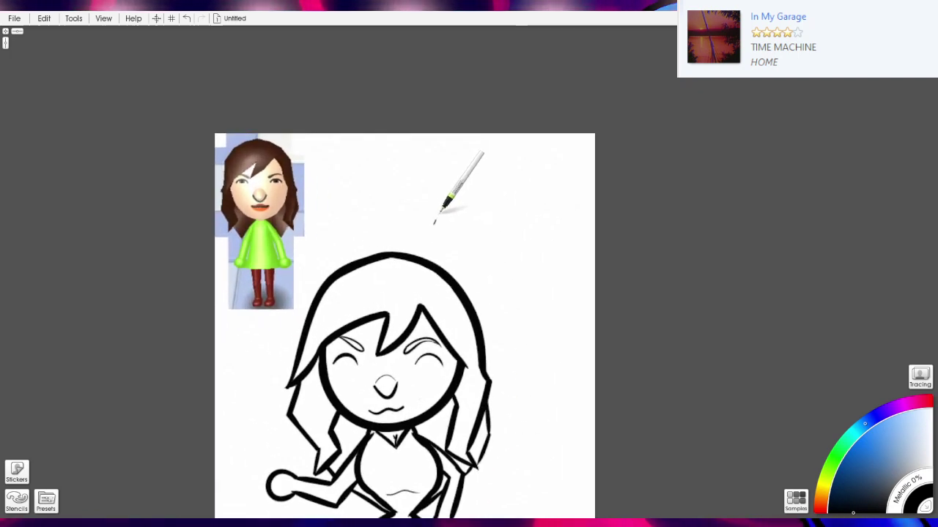
{"action": "mouse_move", "coordinate": [435, 223]}
{"action": "left_mouse_down"}
{"action": "mouse_move", "coordinate": [500, 138]}
{"action": "mouse_move", "coordinate": [446, 219]}
{"action": "left_mouse_up"}
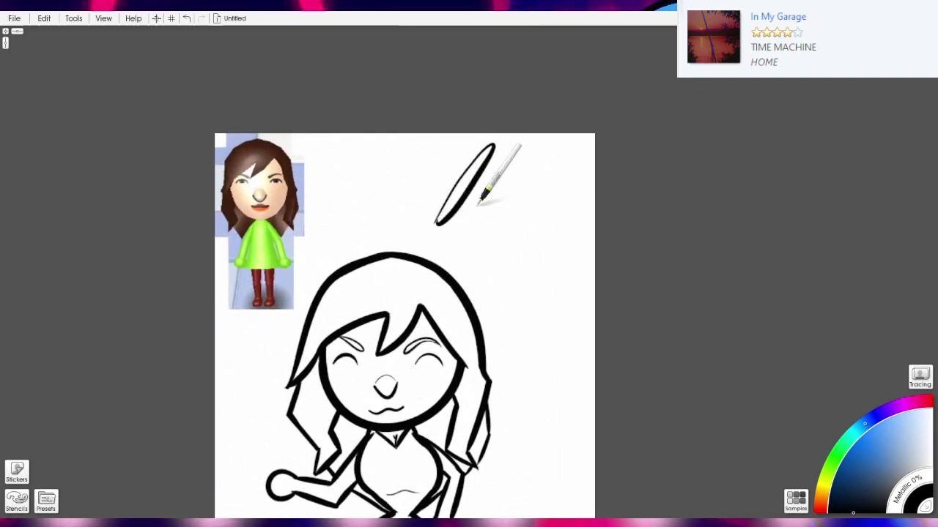
{"action": "key", "text": "ctrl+z"}
Bring the whole figure into view and set the paint colour to a light peach skin tone.
{"action": "scroll", "coordinate": [557, 355], "scroll_direction": "down", "scroll_amount": 5}
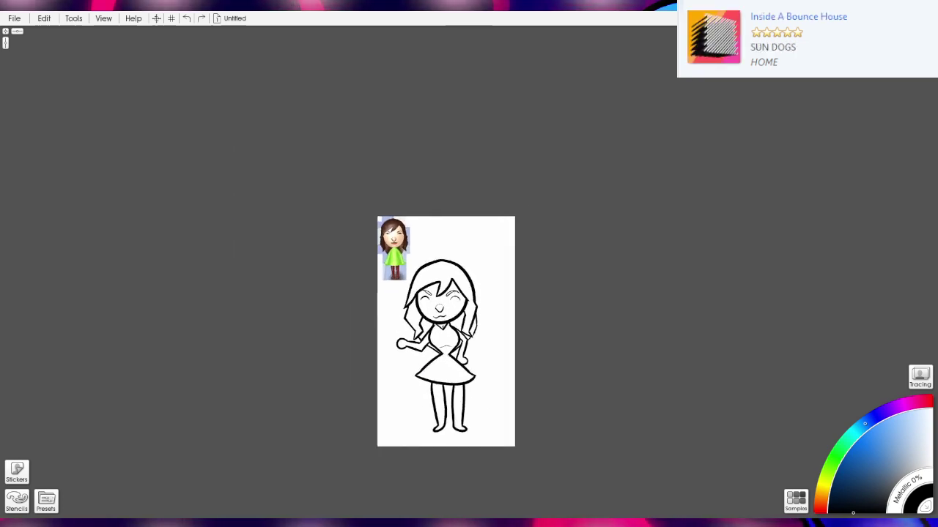
{"action": "scroll", "coordinate": [508, 352], "scroll_direction": "up", "scroll_amount": 4}
{"action": "left_click_drag", "start_coordinate": [511, 453], "coordinate": [517, 393]}
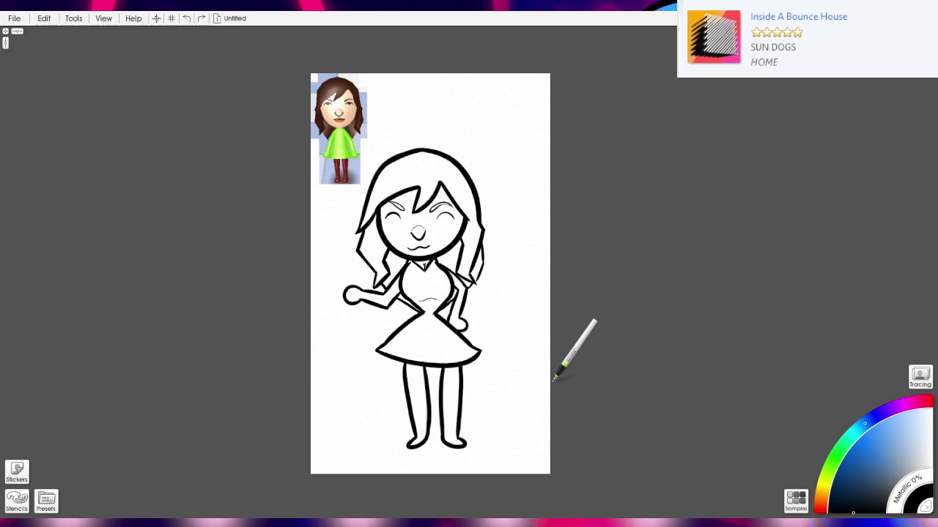
{"action": "left_click", "coordinate": [822, 503]}
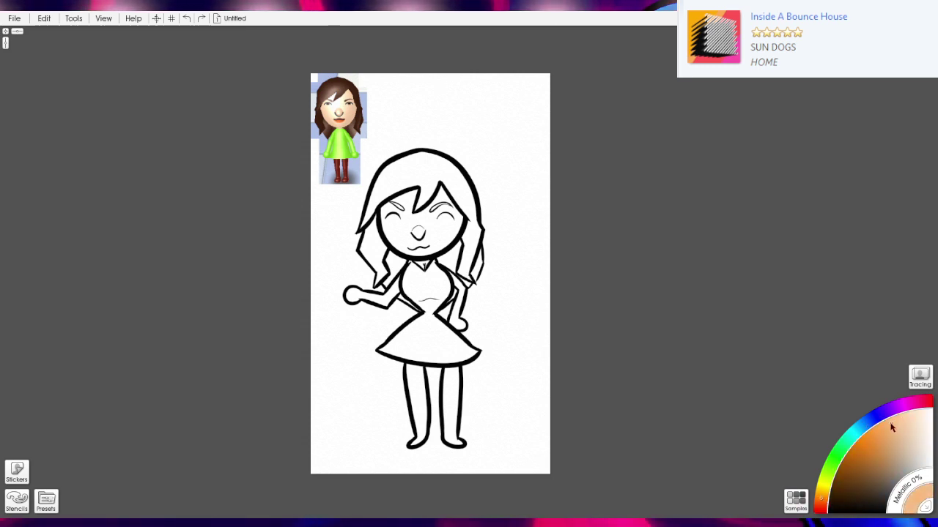
Fill the background's lower part with a peach gradient fading upward into white around the middle of the canvas.
{"action": "key", "text": "f"}
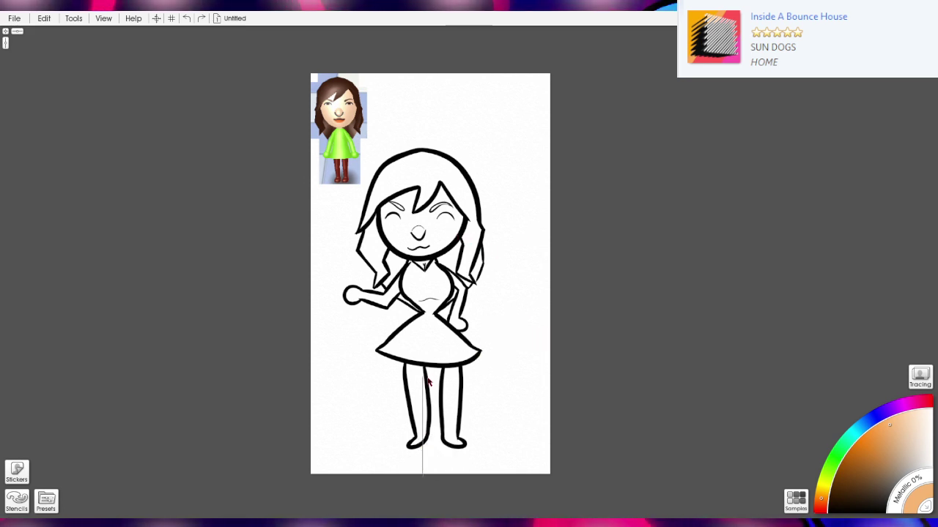
{"action": "left_click", "coordinate": [431, 328]}
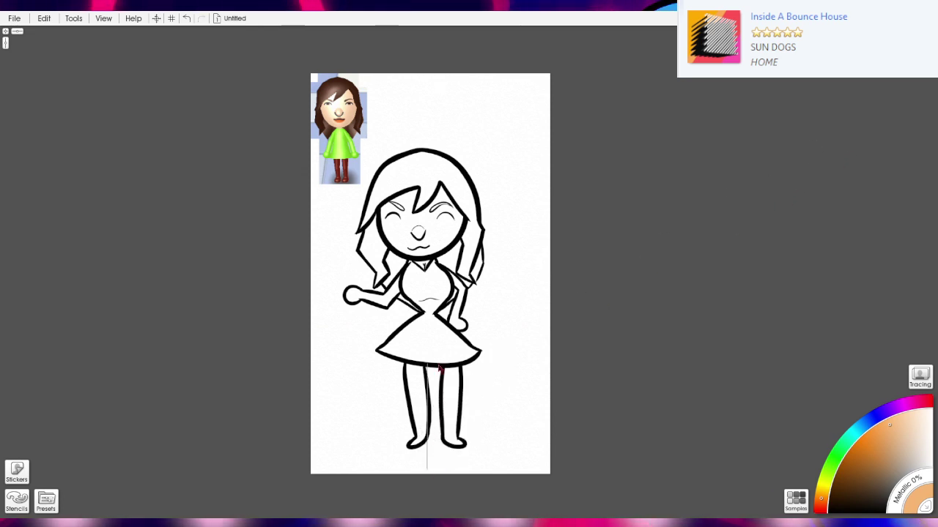
{"action": "left_click", "coordinate": [440, 314]}
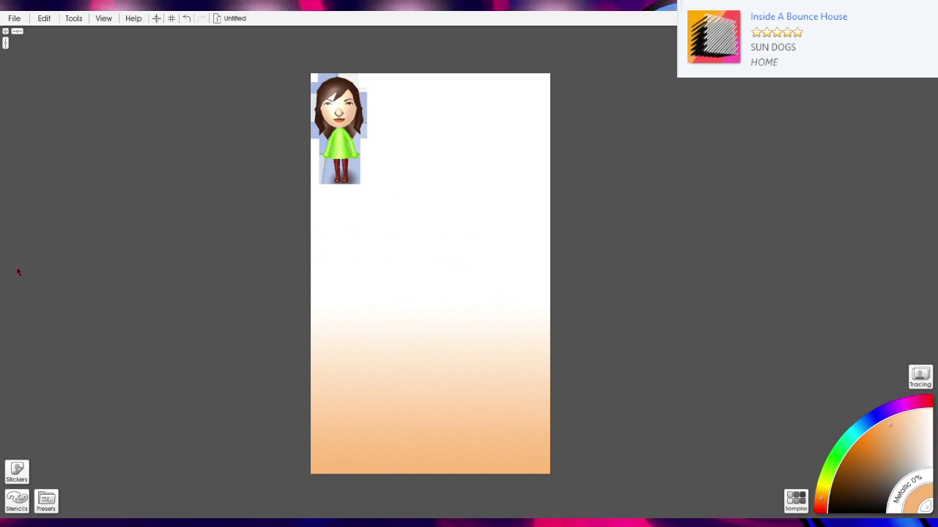
Select the upper part of the canvas, add a short peach gradient fading downward from the top edge, and clear the selection.
{"action": "left_click_drag", "start_coordinate": [277, 53], "coordinate": [609, 296]}
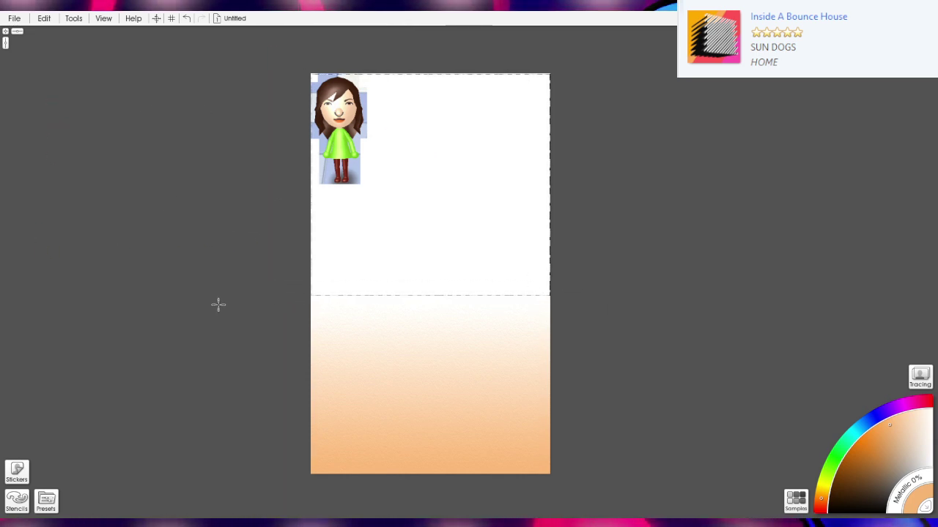
{"action": "left_click_drag", "start_coordinate": [440, 90], "coordinate": [441, 164]}
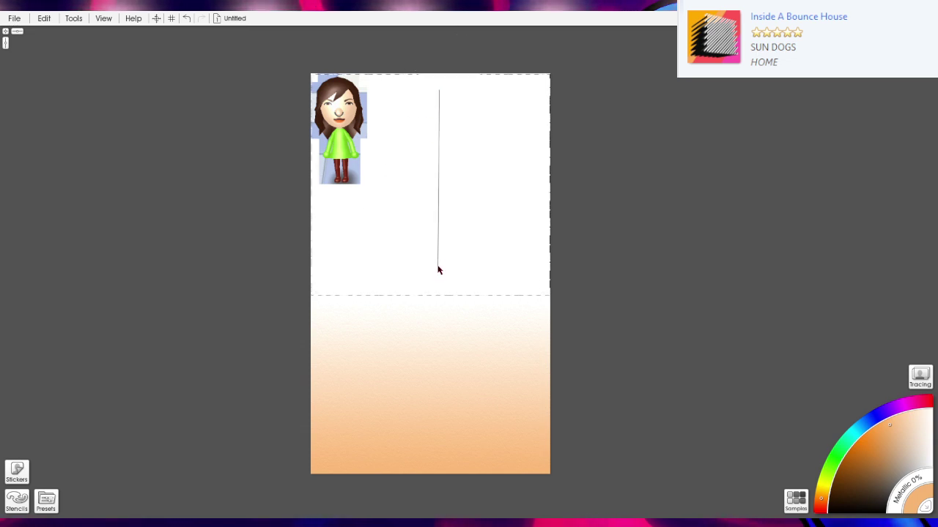
{"action": "left_click_drag", "start_coordinate": [446, 281], "coordinate": [447, 281]}
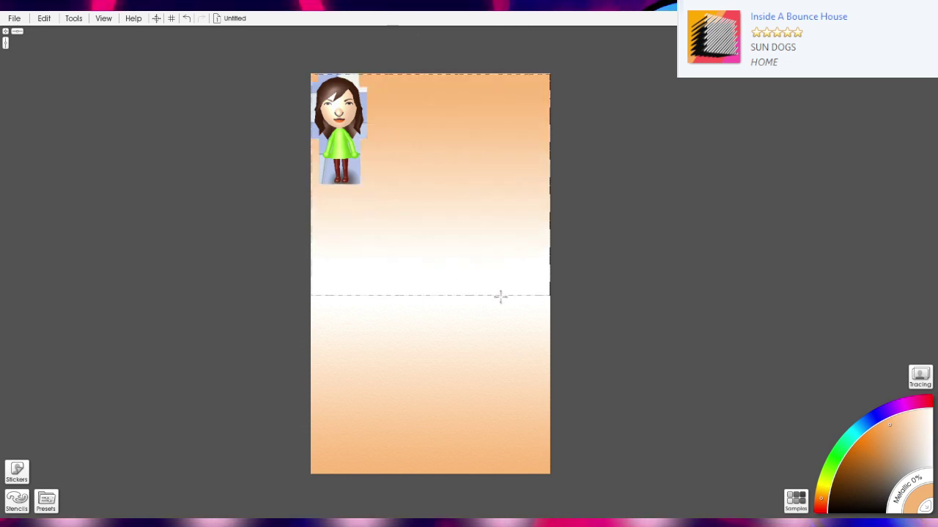
{"action": "key", "text": "ctrl+z"}
{"action": "left_click_drag", "start_coordinate": [455, 82], "coordinate": [454, 116]}
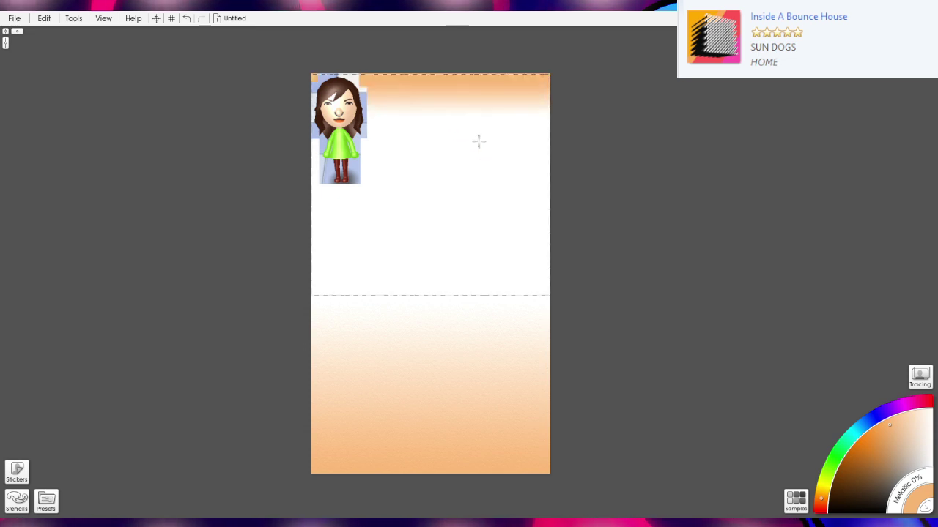
{"action": "key", "text": "ctrl+z"}
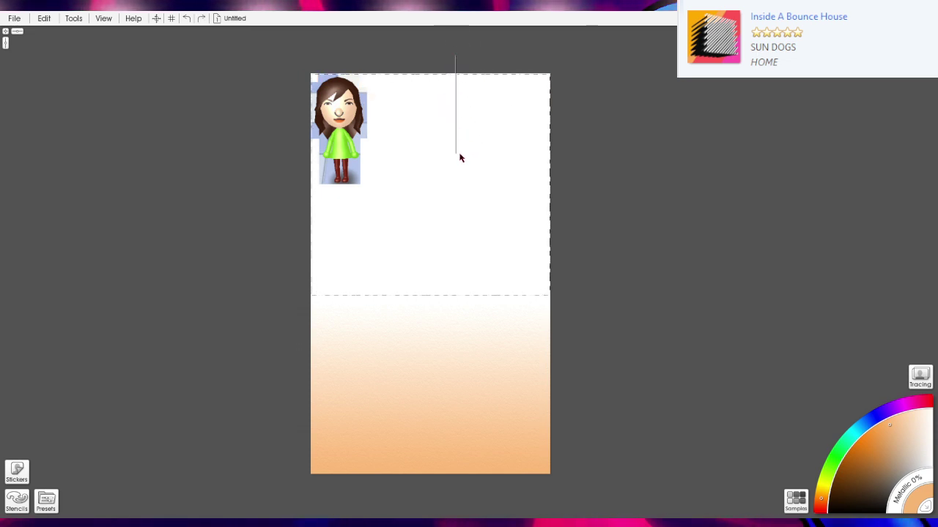
{"action": "left_click_drag", "start_coordinate": [460, 157], "coordinate": [461, 157]}
{"action": "key", "text": "ctrl+z"}
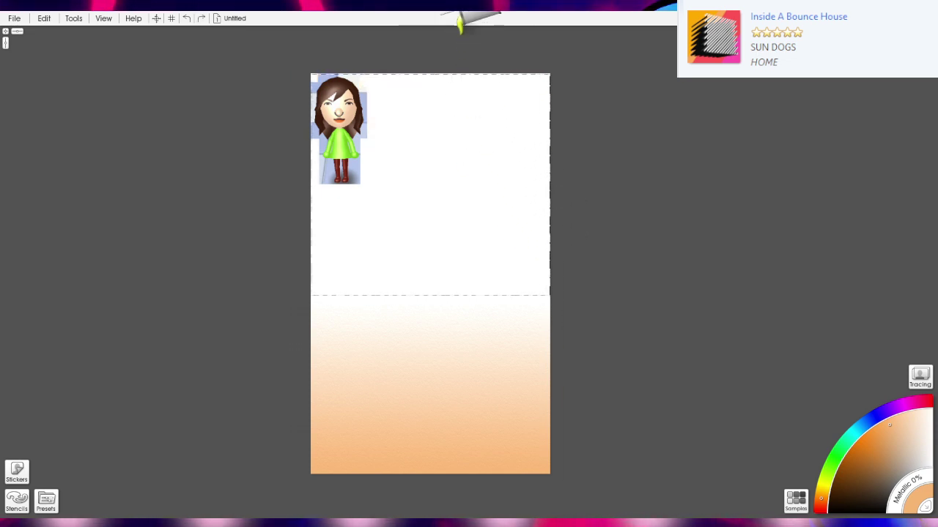
{"action": "left_click_drag", "start_coordinate": [471, 146], "coordinate": [471, 147]}
{"action": "scroll", "coordinate": [561, 272], "scroll_direction": "down", "scroll_amount": 3}
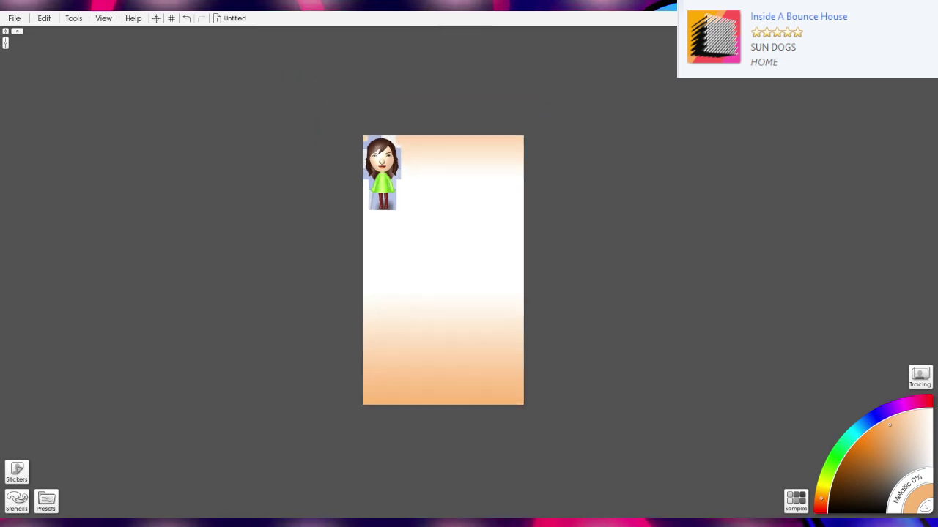
{"action": "key", "text": "ctrl+d"}
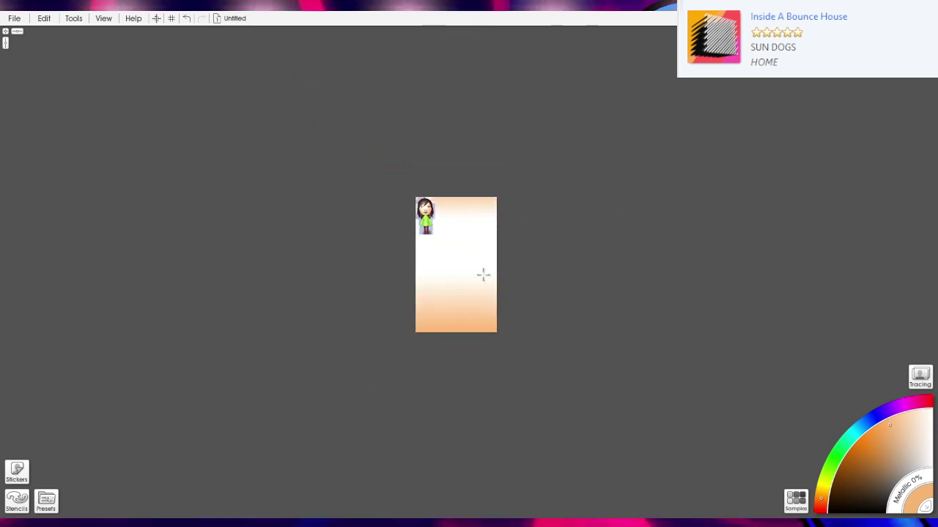
Set the paint colour to bright green and paint a border along the inside edges of the dress's skirt and bodice.
{"action": "scroll", "coordinate": [483, 274], "scroll_direction": "up", "scroll_amount": 3}
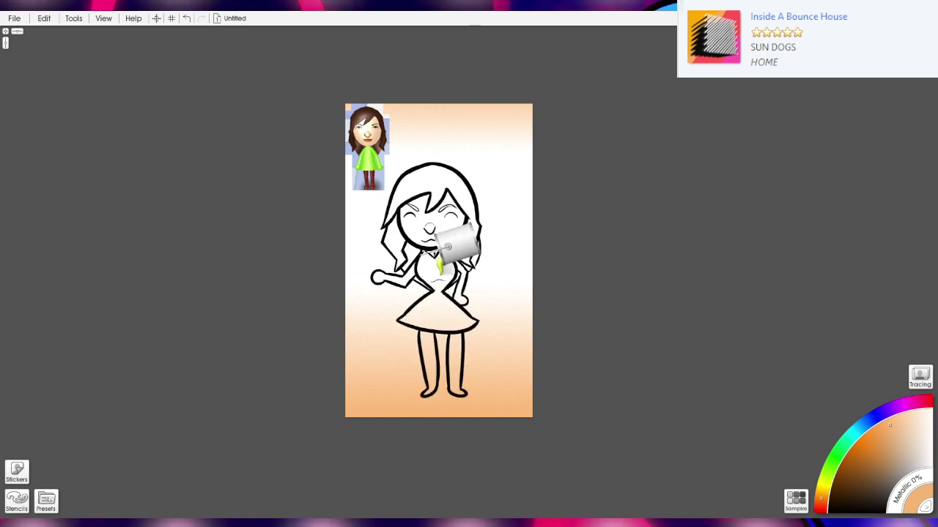
{"action": "scroll", "coordinate": [446, 247], "scroll_direction": "up", "scroll_amount": 2}
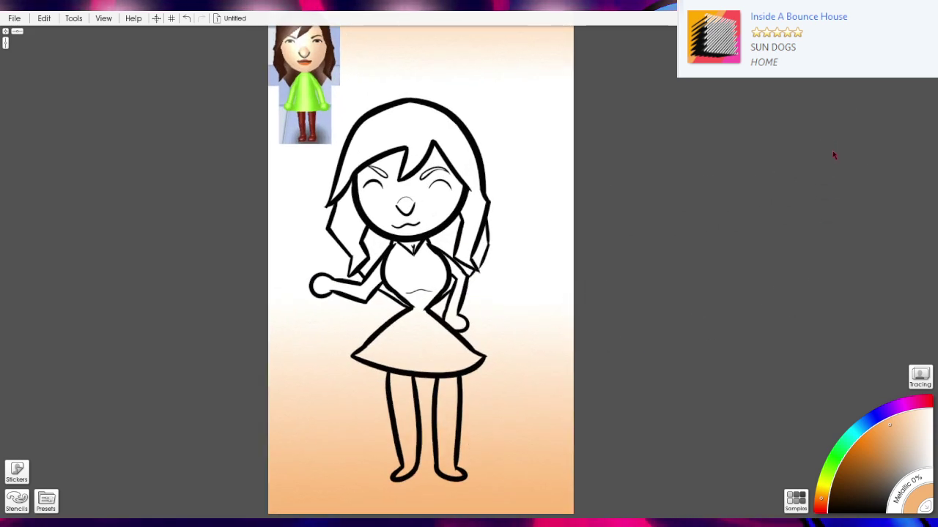
{"action": "left_click_drag", "start_coordinate": [484, 363], "coordinate": [528, 411]}
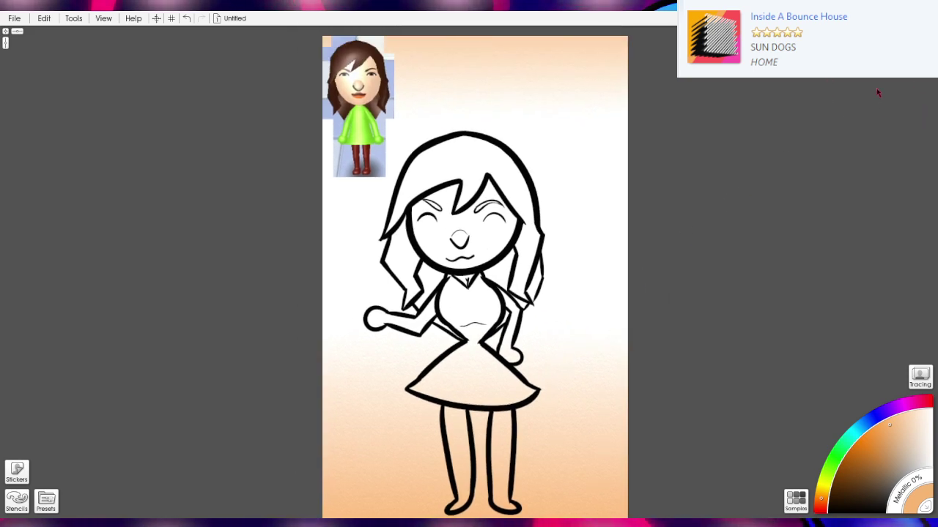
{"action": "left_click_drag", "start_coordinate": [621, 287], "coordinate": [620, 198]}
{"action": "scroll", "coordinate": [622, 286], "scroll_direction": "up", "scroll_amount": 4}
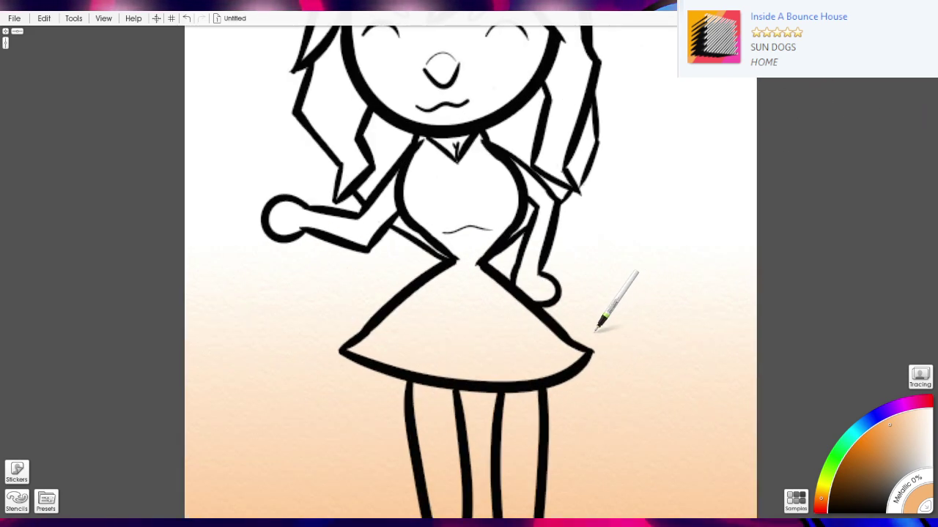
{"action": "left_click_drag", "start_coordinate": [597, 331], "coordinate": [587, 350]}
{"action": "scroll", "coordinate": [616, 351], "scroll_direction": "up", "scroll_amount": 1}
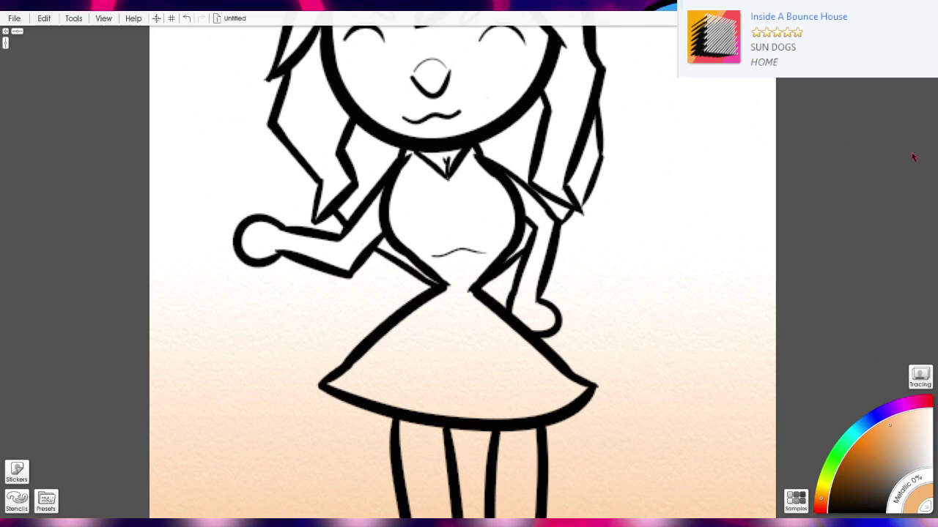
{"action": "left_click", "coordinate": [834, 460]}
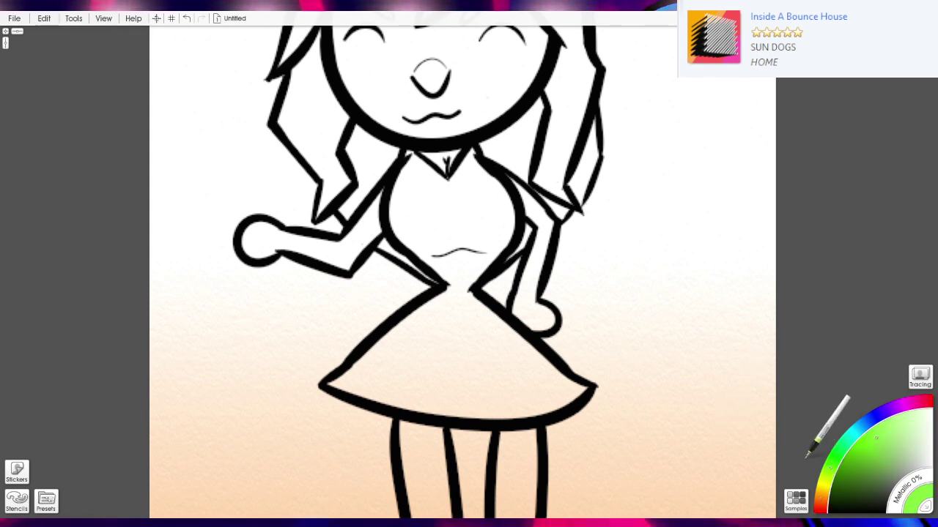
{"action": "mouse_move", "coordinate": [329, 383]}
{"action": "left_mouse_down"}
{"action": "mouse_move", "coordinate": [477, 403]}
{"action": "mouse_move", "coordinate": [581, 387]}
{"action": "mouse_move", "coordinate": [429, 398]}
{"action": "mouse_move", "coordinate": [476, 413]}
{"action": "mouse_move", "coordinate": [383, 388]}
{"action": "mouse_move", "coordinate": [561, 388]}
{"action": "mouse_move", "coordinate": [546, 404]}
{"action": "left_mouse_up"}
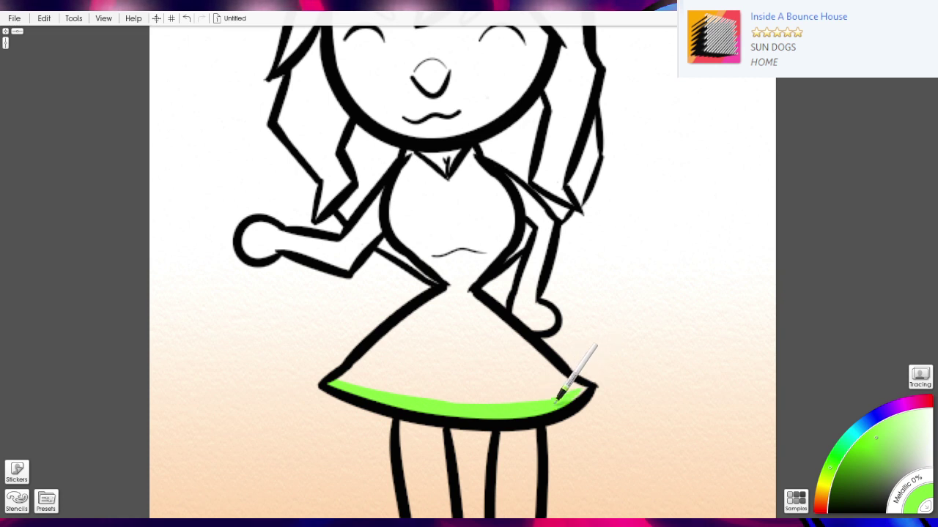
{"action": "mouse_move", "coordinate": [595, 382]}
{"action": "left_mouse_down"}
{"action": "mouse_move", "coordinate": [561, 372]}
{"action": "mouse_move", "coordinate": [578, 385]}
{"action": "mouse_move", "coordinate": [530, 346]}
{"action": "mouse_move", "coordinate": [570, 384]}
{"action": "mouse_move", "coordinate": [447, 288]}
{"action": "left_mouse_up"}
{"action": "mouse_move", "coordinate": [337, 377]}
{"action": "left_mouse_down"}
{"action": "mouse_move", "coordinate": [447, 293]}
{"action": "mouse_move", "coordinate": [400, 328]}
{"action": "left_mouse_up"}
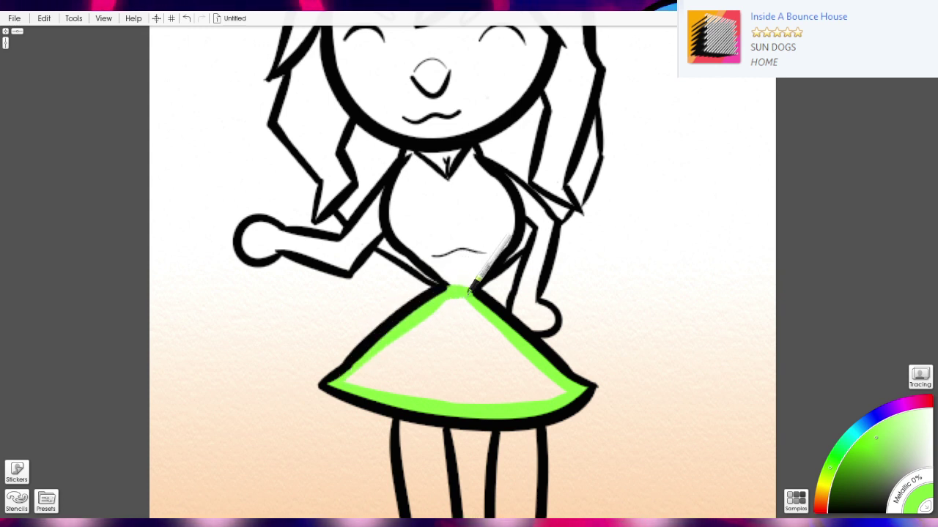
{"action": "mouse_move", "coordinate": [449, 289]}
{"action": "left_mouse_down"}
{"action": "mouse_move", "coordinate": [400, 229]}
{"action": "mouse_move", "coordinate": [389, 189]}
{"action": "mouse_move", "coordinate": [409, 152]}
{"action": "mouse_move", "coordinate": [452, 189]}
{"action": "mouse_move", "coordinate": [442, 178]}
{"action": "mouse_move", "coordinate": [453, 187]}
{"action": "mouse_move", "coordinate": [477, 146]}
{"action": "mouse_move", "coordinate": [472, 152]}
{"action": "mouse_move", "coordinate": [501, 177]}
{"action": "mouse_move", "coordinate": [464, 161]}
{"action": "mouse_move", "coordinate": [501, 182]}
{"action": "mouse_move", "coordinate": [516, 223]}
{"action": "mouse_move", "coordinate": [510, 189]}
{"action": "mouse_move", "coordinate": [517, 212]}
{"action": "mouse_move", "coordinate": [497, 251]}
{"action": "mouse_move", "coordinate": [514, 231]}
{"action": "mouse_move", "coordinate": [471, 284]}
{"action": "mouse_move", "coordinate": [488, 262]}
{"action": "left_mouse_up"}
{"action": "left_click_drag", "start_coordinate": [464, 295], "coordinate": [477, 273]}
Flood-fill the bodice and skirt inside their painted borders with the bright green.
{"action": "key", "text": "f"}
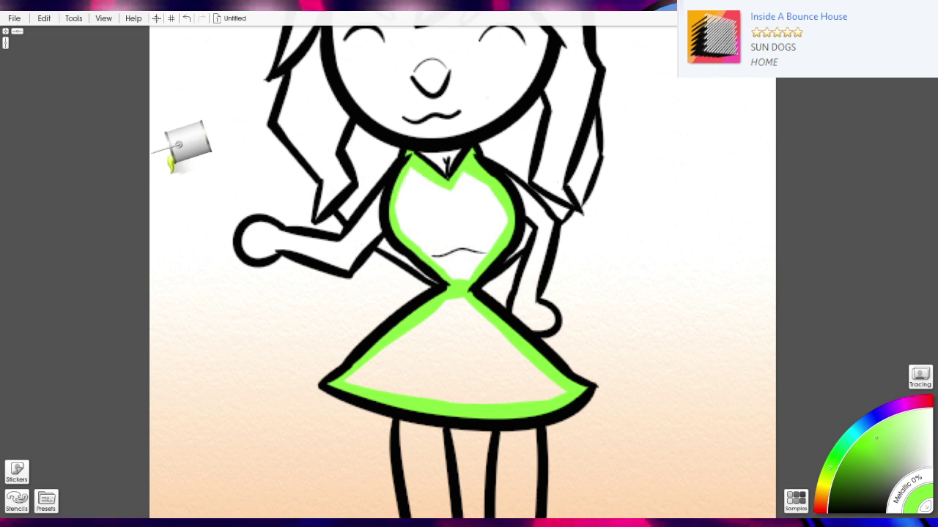
{"action": "left_click", "coordinate": [453, 215]}
{"action": "left_click", "coordinate": [492, 395]}
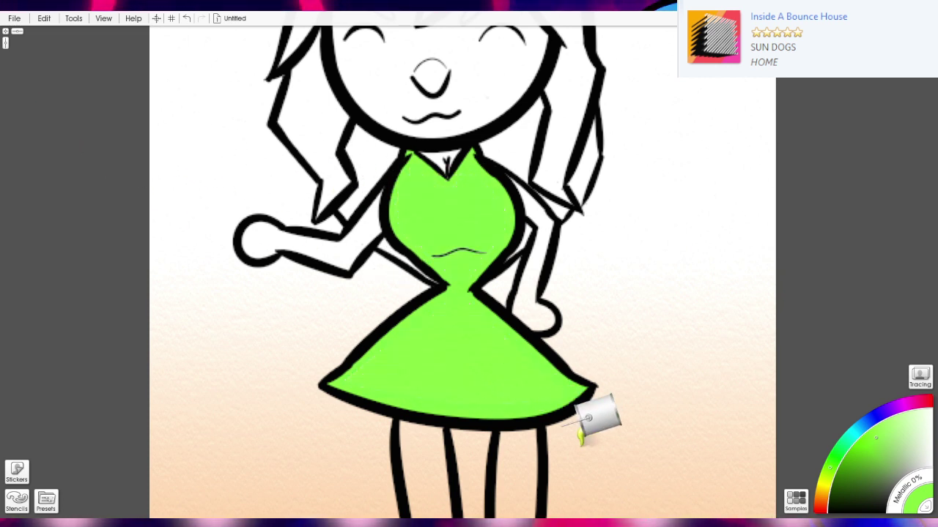
{"action": "key", "text": "ctrl+z"}
{"action": "key", "text": "ctrl+z"}
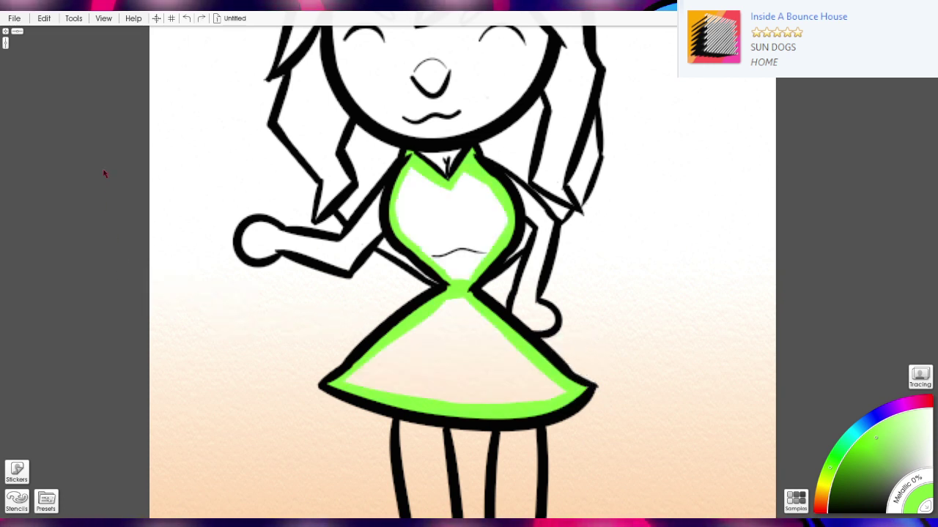
{"action": "left_click", "coordinate": [471, 255]}
{"action": "left_click", "coordinate": [501, 358]}
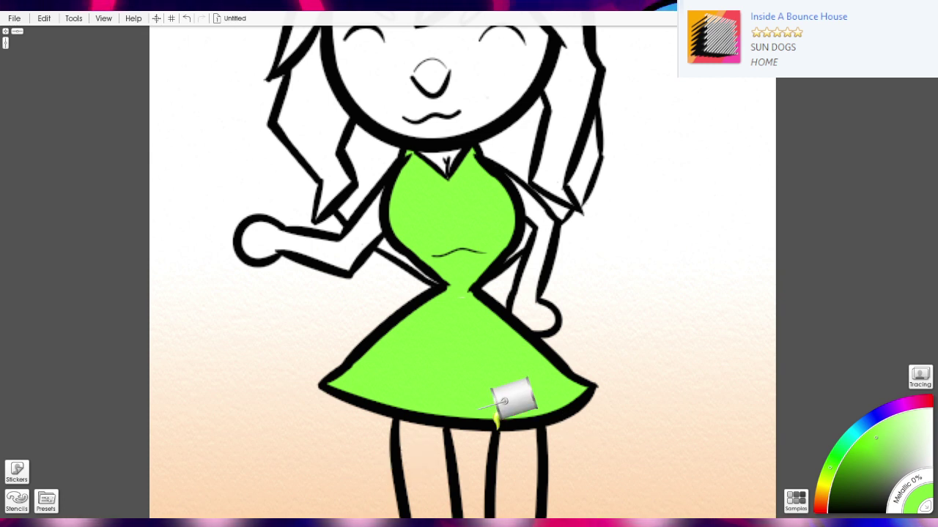
Set the paint colour to a pale pinkish-peach skin tone and paint the skin inside the V-shaped neckline.
{"action": "left_click", "coordinate": [828, 485]}
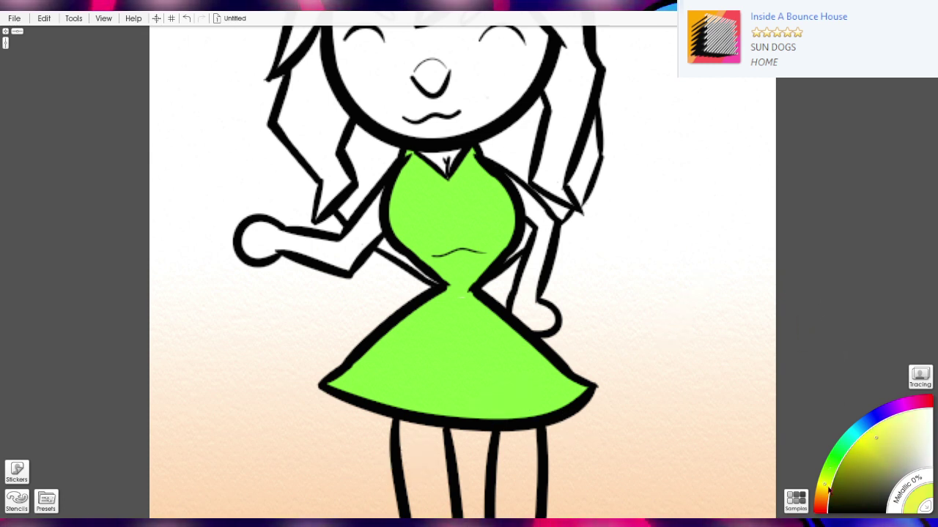
{"action": "left_click", "coordinate": [822, 494]}
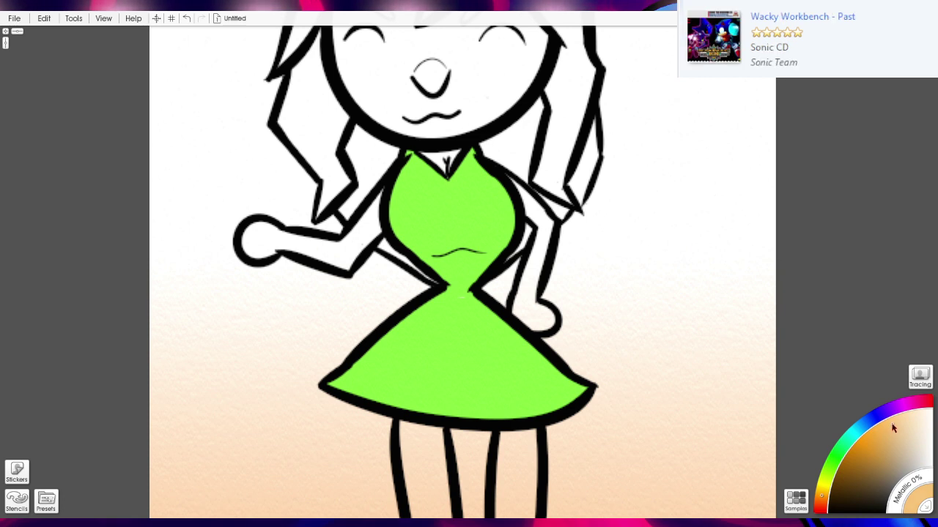
{"action": "left_click_drag", "start_coordinate": [425, 231], "coordinate": [433, 307]}
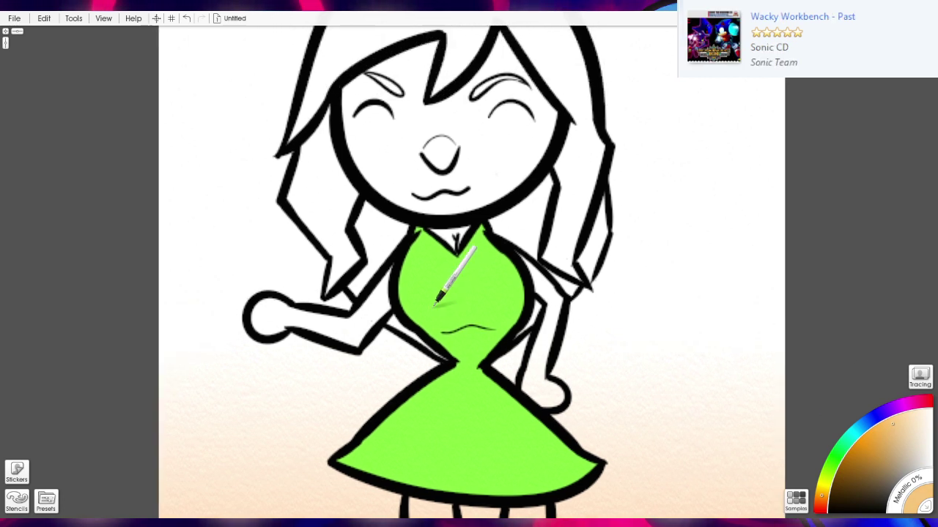
{"action": "left_click", "coordinate": [913, 415]}
{"action": "left_click", "coordinate": [823, 499]}
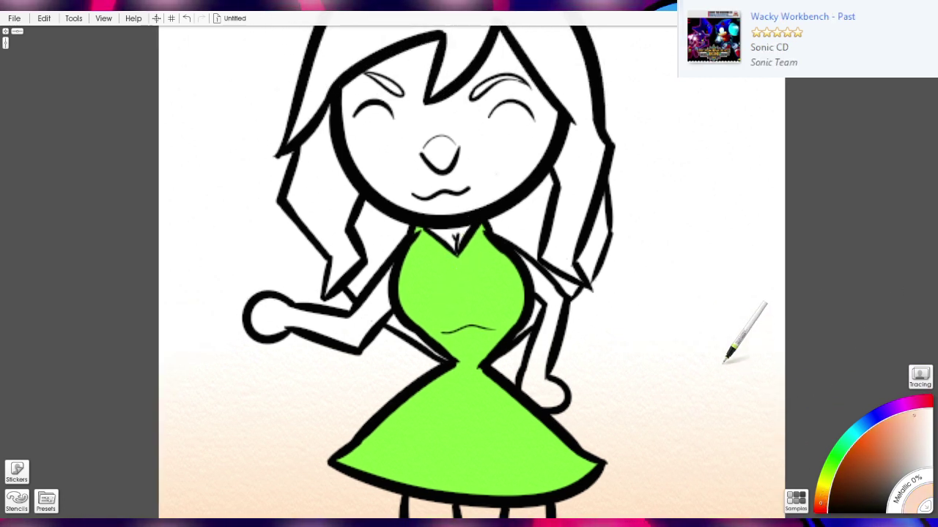
{"action": "key", "text": "ctrl+z"}
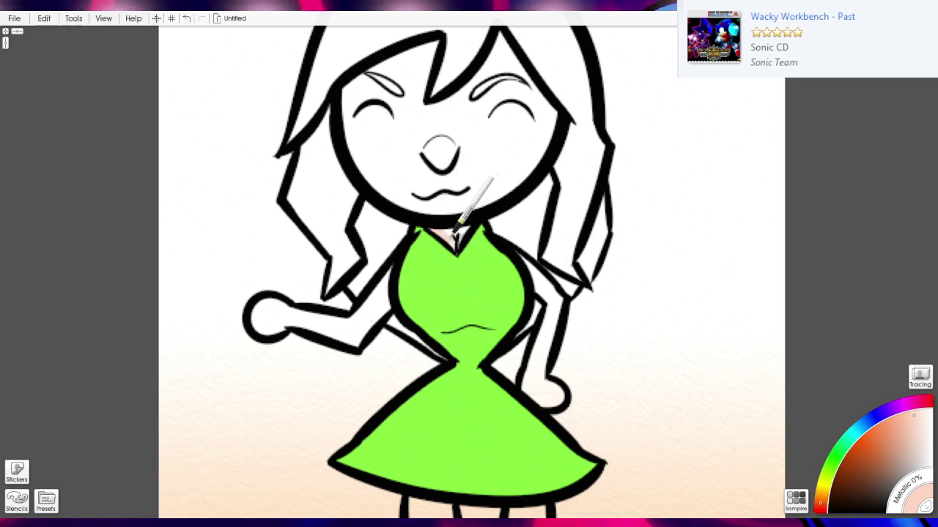
{"action": "scroll", "coordinate": [455, 240], "scroll_direction": "up", "scroll_amount": 2}
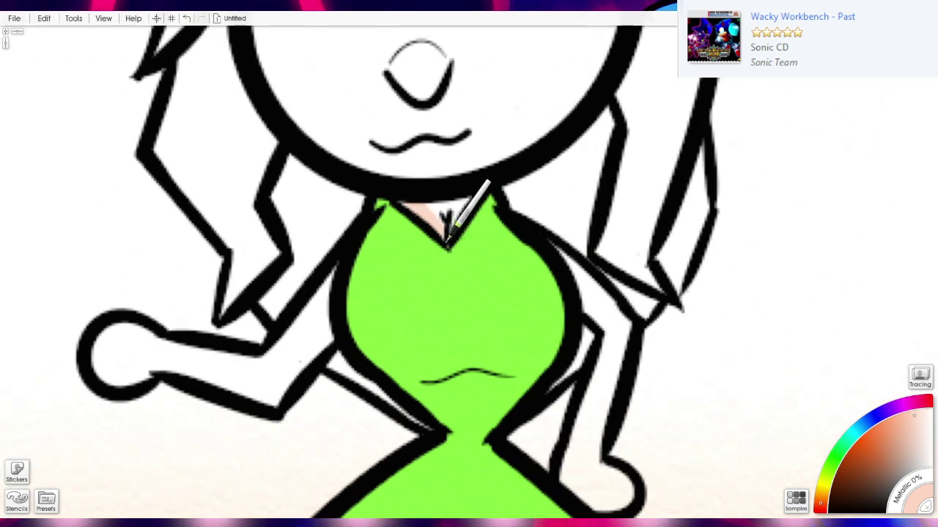
{"action": "mouse_move", "coordinate": [449, 243]}
{"action": "left_mouse_down"}
{"action": "mouse_move", "coordinate": [494, 151]}
{"action": "mouse_move", "coordinate": [508, 155]}
{"action": "left_mouse_up"}
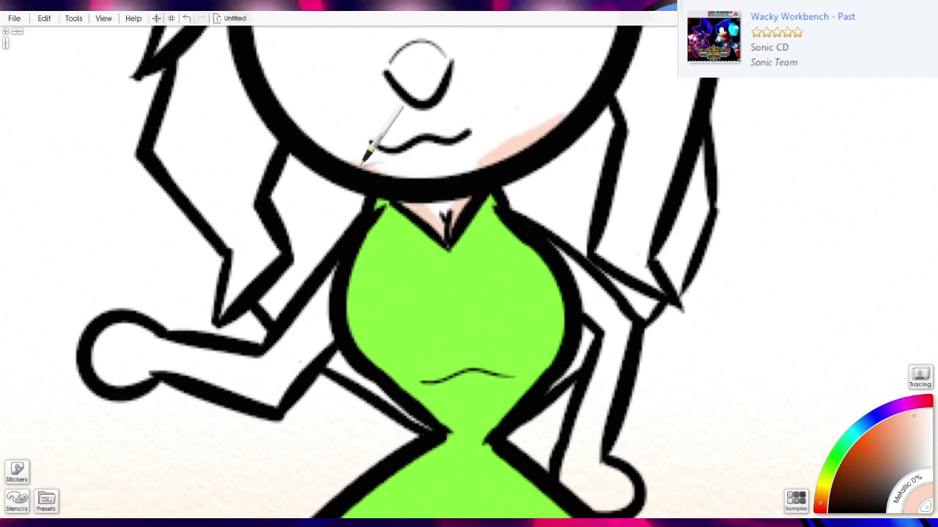
Paint a pale pinkish-peach border around the face, following the inside of the jaw, cheeks and hair fringe.
{"action": "left_click_drag", "start_coordinate": [361, 166], "coordinate": [337, 150]}
{"action": "left_click_drag", "start_coordinate": [372, 226], "coordinate": [454, 325]}
{"action": "mouse_move", "coordinate": [398, 239]}
{"action": "left_mouse_down"}
{"action": "mouse_move", "coordinate": [434, 341]}
{"action": "mouse_move", "coordinate": [454, 327]}
{"action": "mouse_move", "coordinate": [456, 346]}
{"action": "mouse_move", "coordinate": [393, 279]}
{"action": "mouse_move", "coordinate": [373, 222]}
{"action": "mouse_move", "coordinate": [372, 147]}
{"action": "left_mouse_up"}
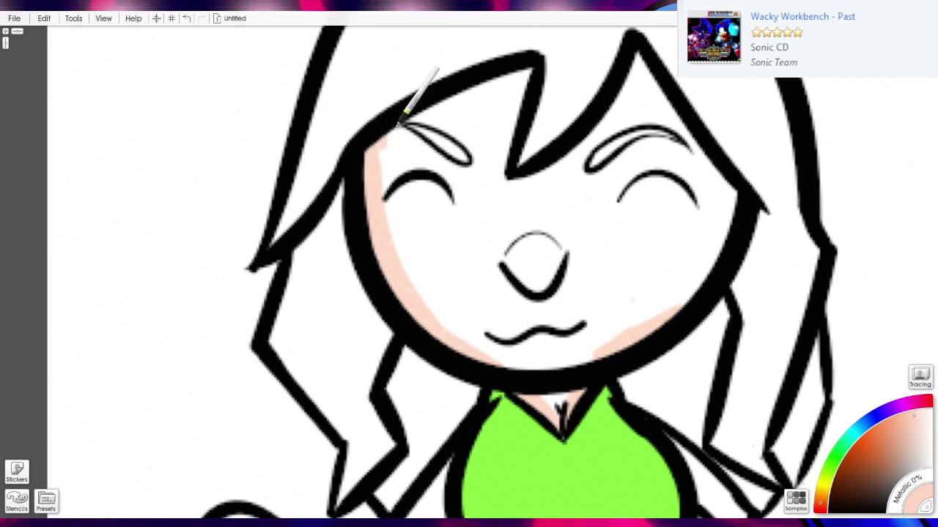
{"action": "mouse_move", "coordinate": [395, 126]}
{"action": "left_mouse_down"}
{"action": "mouse_move", "coordinate": [531, 67]}
{"action": "mouse_move", "coordinate": [460, 87]}
{"action": "mouse_move", "coordinate": [371, 141]}
{"action": "mouse_move", "coordinate": [442, 101]}
{"action": "left_mouse_up"}
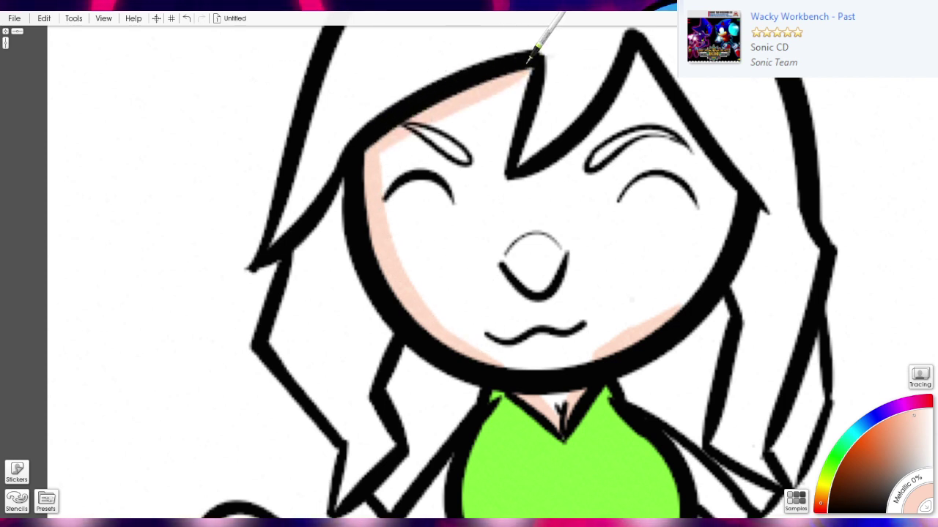
{"action": "mouse_move", "coordinate": [529, 60]}
{"action": "left_mouse_down"}
{"action": "mouse_move", "coordinate": [513, 82]}
{"action": "mouse_move", "coordinate": [516, 75]}
{"action": "mouse_move", "coordinate": [513, 176]}
{"action": "mouse_move", "coordinate": [637, 68]}
{"action": "mouse_move", "coordinate": [722, 155]}
{"action": "mouse_move", "coordinate": [707, 121]}
{"action": "left_mouse_up"}
{"action": "key", "text": "ctrl+z"}
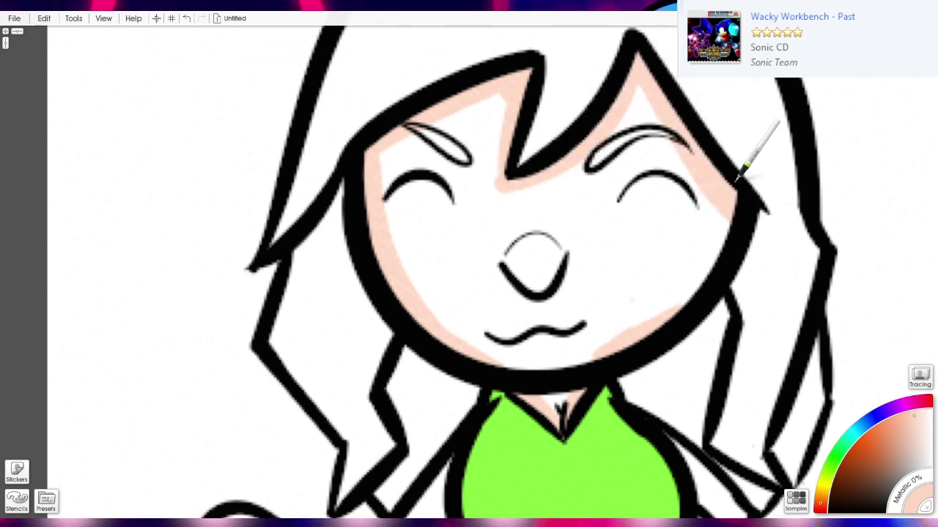
{"action": "mouse_move", "coordinate": [734, 205]}
{"action": "left_mouse_down"}
{"action": "mouse_move", "coordinate": [723, 241]}
{"action": "mouse_move", "coordinate": [667, 311]}
{"action": "left_mouse_up"}
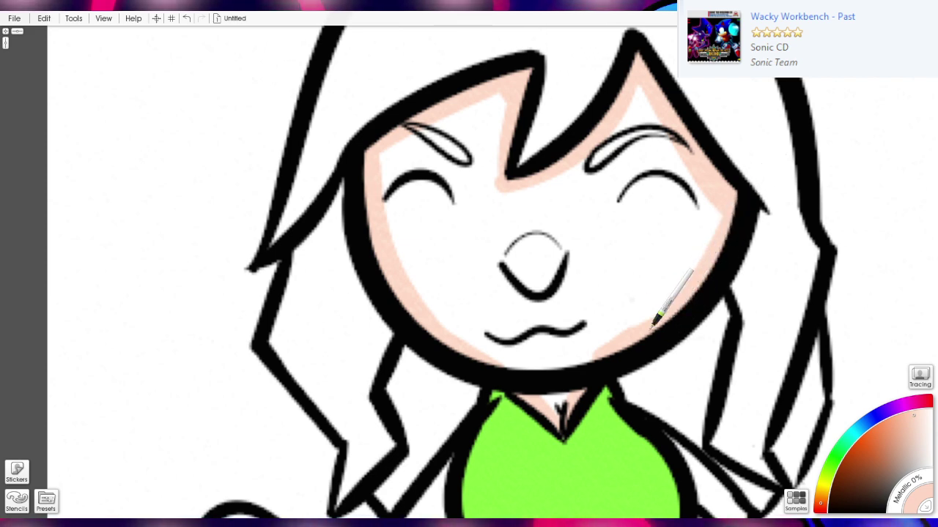
Flood-fill the face inside its painted border with the pale pinkish-peach skin tone.
{"action": "key", "text": "f"}
{"action": "left_click", "coordinate": [640, 307]}
{"action": "scroll", "coordinate": [640, 307], "scroll_direction": "down", "scroll_amount": 3}
{"action": "left_click_drag", "start_coordinate": [544, 379], "coordinate": [545, 261]}
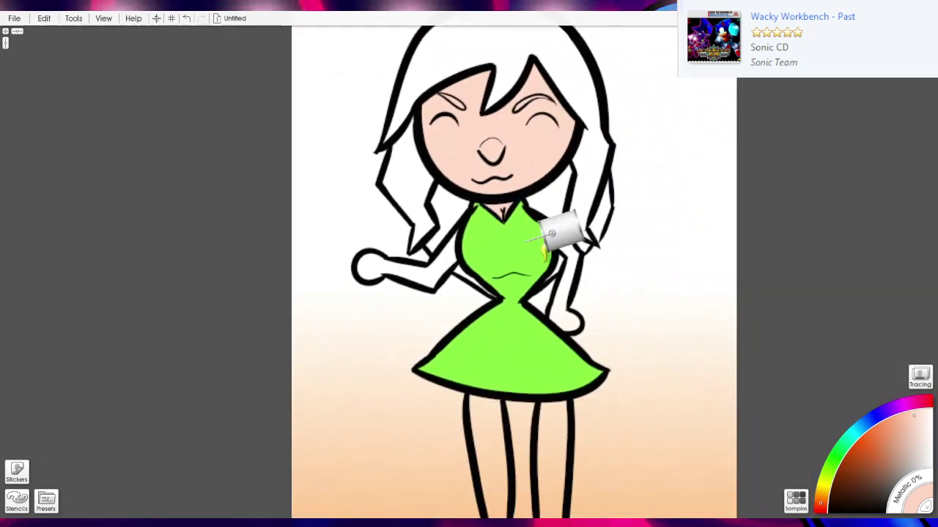
Paint the raised arm and its round hand inside the black outline with the pale pinkish-peach skin tone.
{"action": "left_click_drag", "start_coordinate": [433, 324], "coordinate": [485, 354]}
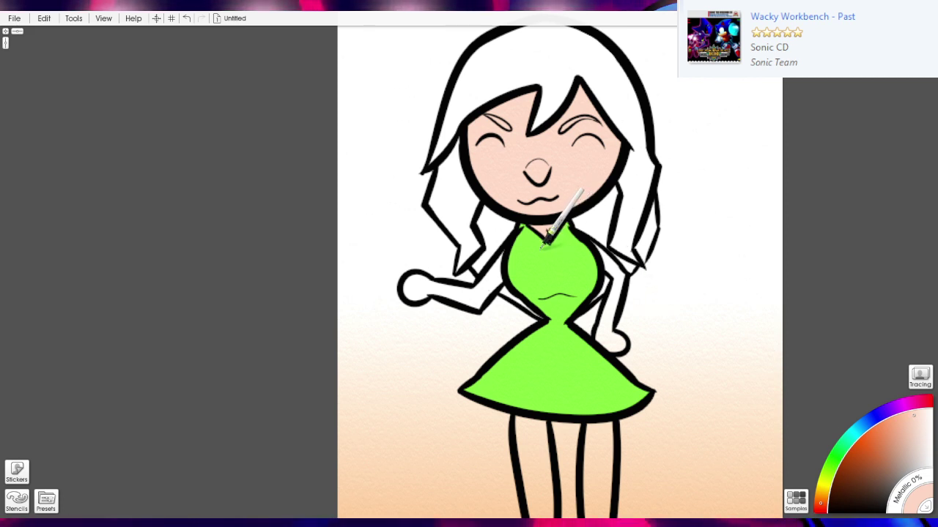
{"action": "scroll", "coordinate": [480, 261], "scroll_direction": "up", "scroll_amount": 4}
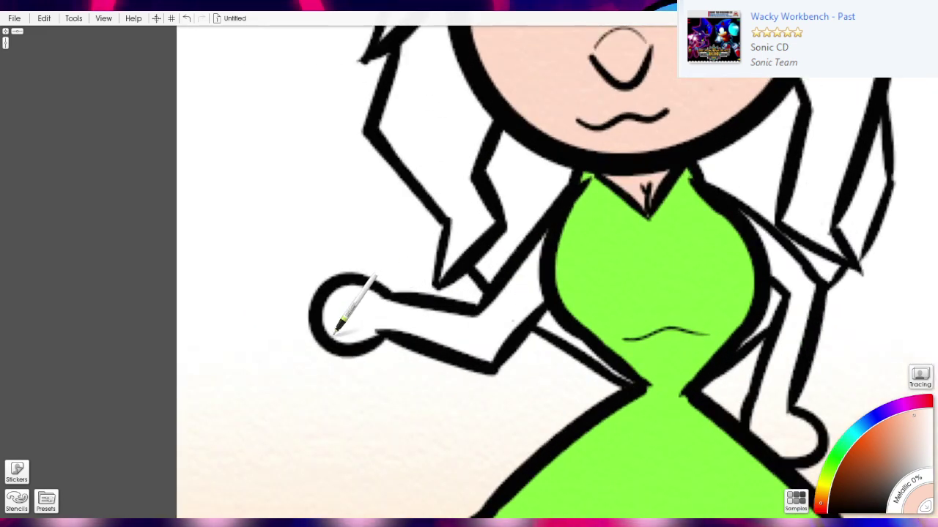
{"action": "mouse_move", "coordinate": [334, 334]}
{"action": "left_mouse_down"}
{"action": "mouse_move", "coordinate": [323, 298]}
{"action": "mouse_move", "coordinate": [334, 322]}
{"action": "mouse_move", "coordinate": [323, 303]}
{"action": "mouse_move", "coordinate": [353, 285]}
{"action": "mouse_move", "coordinate": [392, 307]}
{"action": "mouse_move", "coordinate": [359, 291]}
{"action": "mouse_move", "coordinate": [501, 320]}
{"action": "mouse_move", "coordinate": [477, 317]}
{"action": "mouse_move", "coordinate": [547, 252]}
{"action": "mouse_move", "coordinate": [515, 284]}
{"action": "mouse_move", "coordinate": [546, 238]}
{"action": "left_mouse_up"}
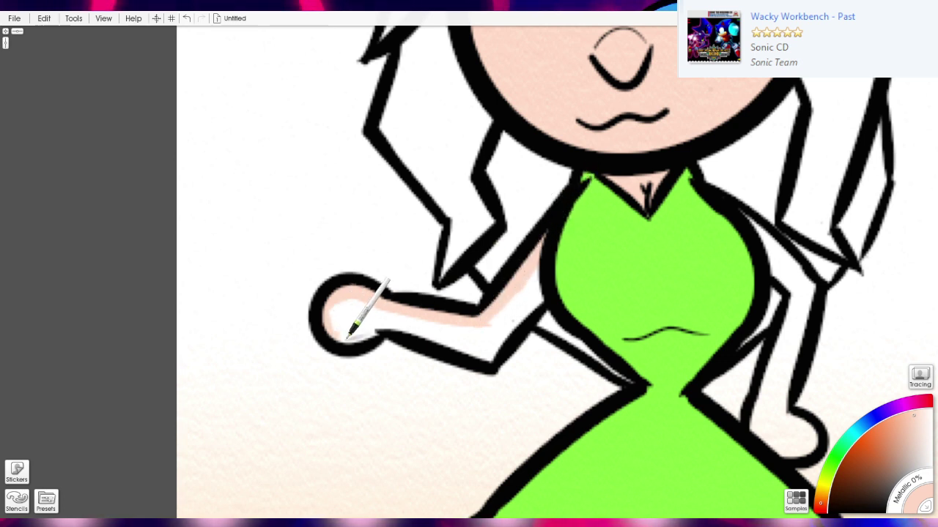
{"action": "mouse_move", "coordinate": [347, 337]}
{"action": "left_mouse_down"}
{"action": "mouse_move", "coordinate": [383, 320]}
{"action": "mouse_move", "coordinate": [338, 342]}
{"action": "mouse_move", "coordinate": [375, 329]}
{"action": "mouse_move", "coordinate": [445, 338]}
{"action": "mouse_move", "coordinate": [412, 331]}
{"action": "mouse_move", "coordinate": [495, 358]}
{"action": "mouse_move", "coordinate": [549, 281]}
{"action": "mouse_move", "coordinate": [544, 297]}
{"action": "mouse_move", "coordinate": [542, 248]}
{"action": "left_mouse_up"}
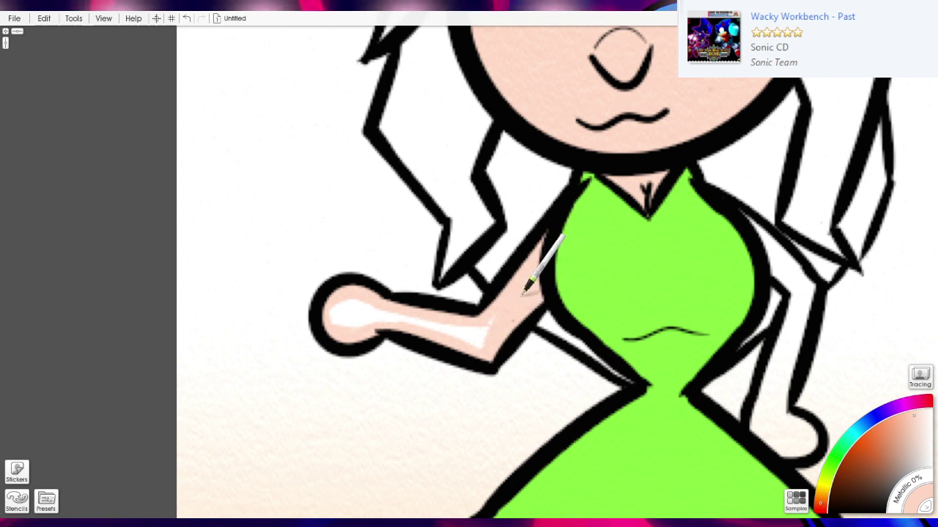
{"action": "mouse_move", "coordinate": [481, 314]}
{"action": "left_mouse_down"}
{"action": "mouse_move", "coordinate": [407, 315]}
{"action": "mouse_move", "coordinate": [483, 329]}
{"action": "mouse_move", "coordinate": [351, 308]}
{"action": "mouse_move", "coordinate": [327, 329]}
{"action": "mouse_move", "coordinate": [356, 284]}
{"action": "mouse_move", "coordinate": [372, 305]}
{"action": "left_mouse_up"}
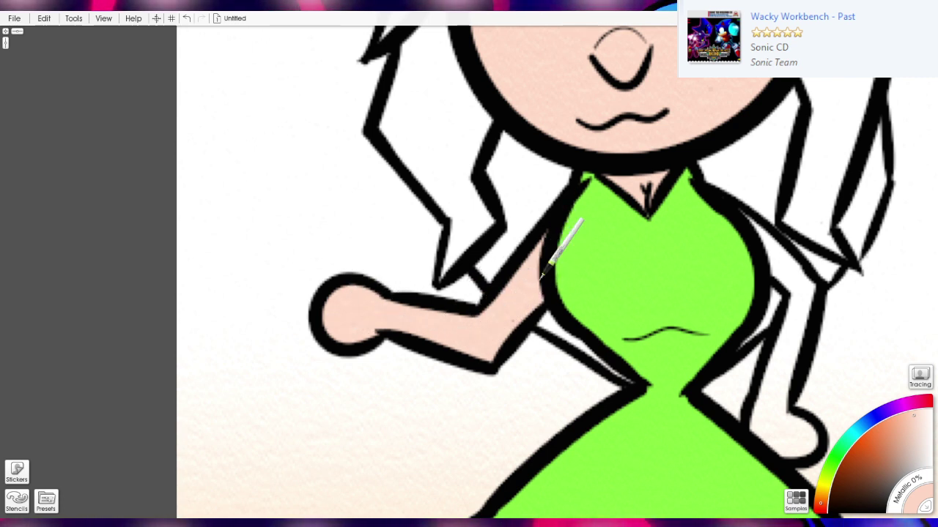
Paint the lowered arm beside the waist and its hand with the pale pinkish-peach skin tone.
{"action": "left_click_drag", "start_coordinate": [778, 252], "coordinate": [554, 202]}
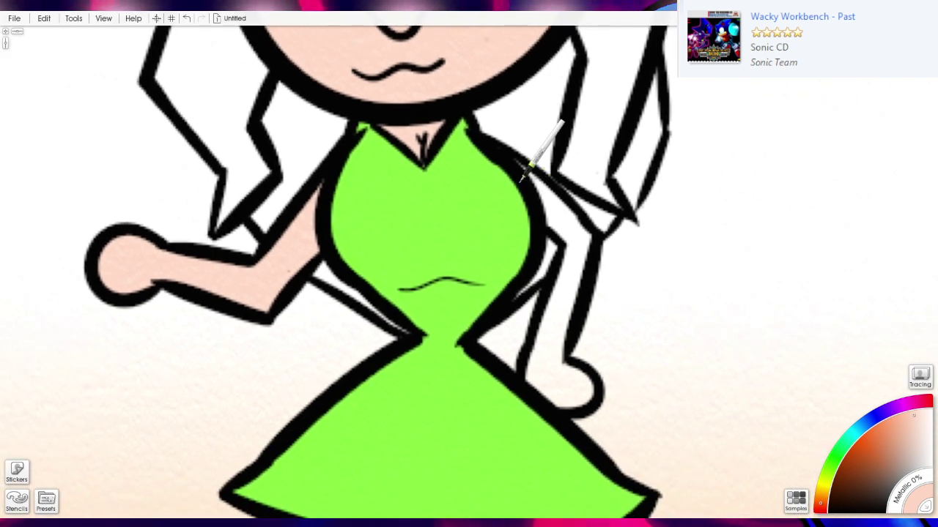
{"action": "mouse_move", "coordinate": [517, 165]}
{"action": "left_mouse_down"}
{"action": "mouse_move", "coordinate": [575, 213]}
{"action": "mouse_move", "coordinate": [592, 246]}
{"action": "mouse_move", "coordinate": [588, 237]}
{"action": "mouse_move", "coordinate": [551, 355]}
{"action": "mouse_move", "coordinate": [566, 348]}
{"action": "mouse_move", "coordinate": [562, 330]}
{"action": "mouse_move", "coordinate": [562, 372]}
{"action": "mouse_move", "coordinate": [593, 382]}
{"action": "mouse_move", "coordinate": [593, 394]}
{"action": "mouse_move", "coordinate": [550, 402]}
{"action": "mouse_move", "coordinate": [584, 403]}
{"action": "mouse_move", "coordinate": [561, 400]}
{"action": "mouse_move", "coordinate": [525, 374]}
{"action": "mouse_move", "coordinate": [534, 382]}
{"action": "mouse_move", "coordinate": [578, 242]}
{"action": "mouse_move", "coordinate": [531, 182]}
{"action": "mouse_move", "coordinate": [577, 225]}
{"action": "mouse_move", "coordinate": [545, 378]}
{"action": "mouse_move", "coordinate": [540, 367]}
{"action": "mouse_move", "coordinate": [571, 370]}
{"action": "left_mouse_up"}
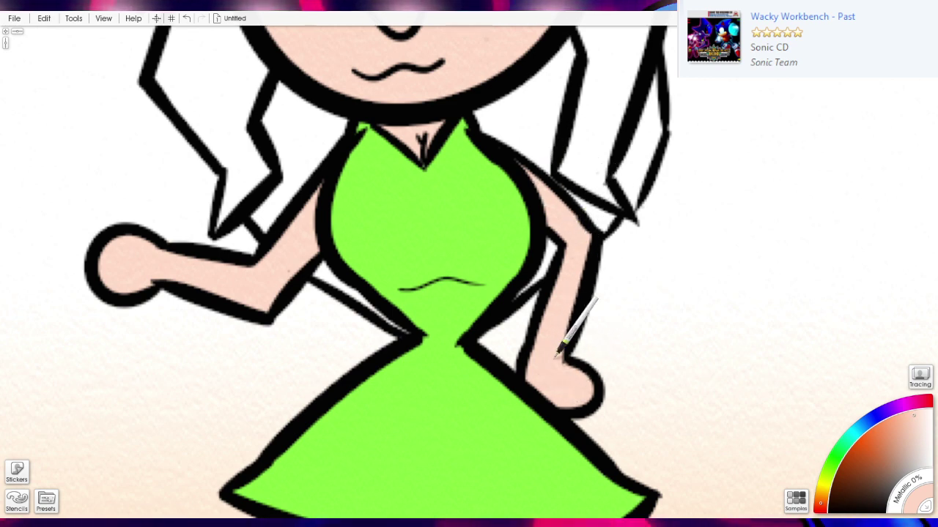
{"action": "scroll", "coordinate": [623, 312], "scroll_direction": "down", "scroll_amount": 5}
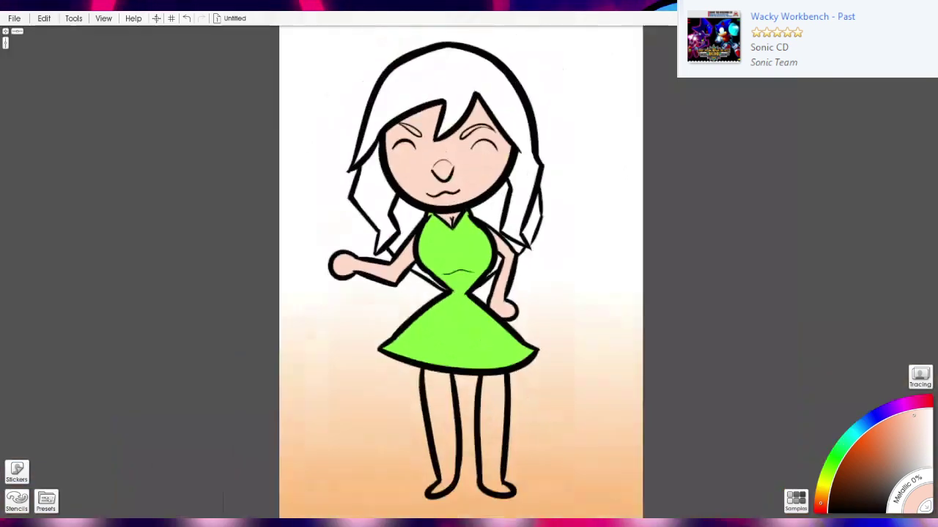
Set the paint colour to dark brown and paint a border inside the outer edge of the hair on the raised-arm side.
{"action": "left_click_drag", "start_coordinate": [485, 274], "coordinate": [502, 357]}
{"action": "scroll", "coordinate": [518, 356], "scroll_direction": "up", "scroll_amount": 3}
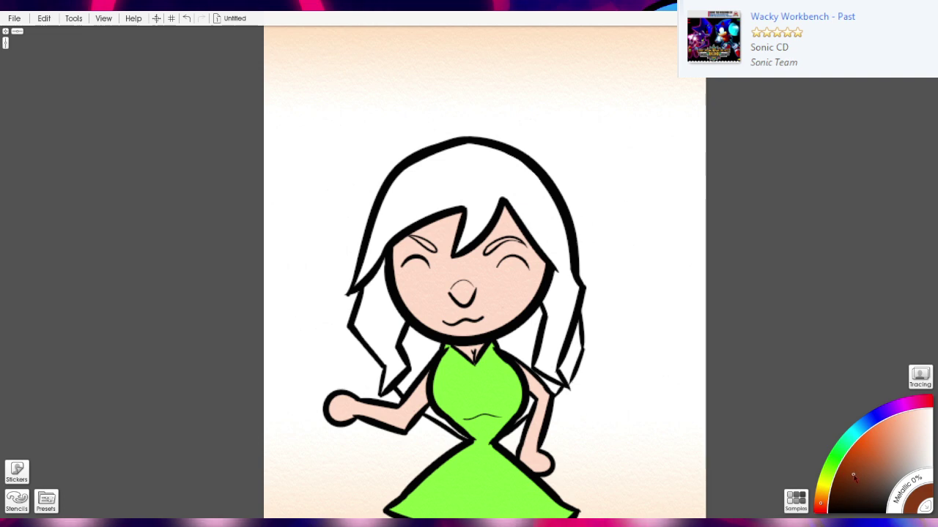
{"action": "left_click", "coordinate": [821, 500]}
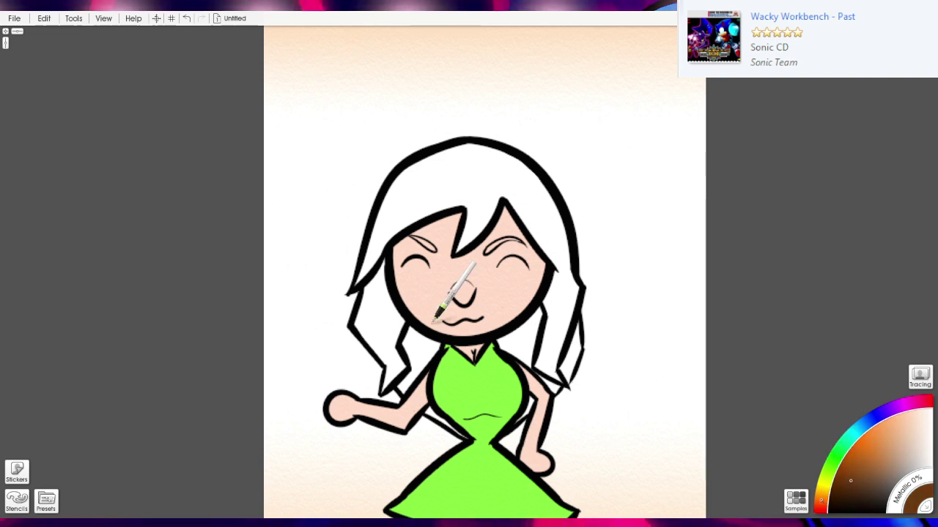
{"action": "left_click_drag", "start_coordinate": [384, 320], "coordinate": [400, 238]}
{"action": "scroll", "coordinate": [400, 239], "scroll_direction": "up", "scroll_amount": 3}
{"action": "mouse_move", "coordinate": [353, 339]}
{"action": "left_mouse_down"}
{"action": "mouse_move", "coordinate": [357, 291]}
{"action": "mouse_move", "coordinate": [291, 220]}
{"action": "mouse_move", "coordinate": [304, 236]}
{"action": "mouse_move", "coordinate": [301, 185]}
{"action": "mouse_move", "coordinate": [317, 163]}
{"action": "mouse_move", "coordinate": [297, 230]}
{"action": "mouse_move", "coordinate": [329, 131]}
{"action": "mouse_move", "coordinate": [302, 149]}
{"action": "mouse_move", "coordinate": [319, 140]}
{"action": "mouse_move", "coordinate": [300, 142]}
{"action": "mouse_move", "coordinate": [319, 93]}
{"action": "mouse_move", "coordinate": [305, 128]}
{"action": "left_mouse_up"}
{"action": "left_click_drag", "start_coordinate": [308, 127], "coordinate": [329, 385]}
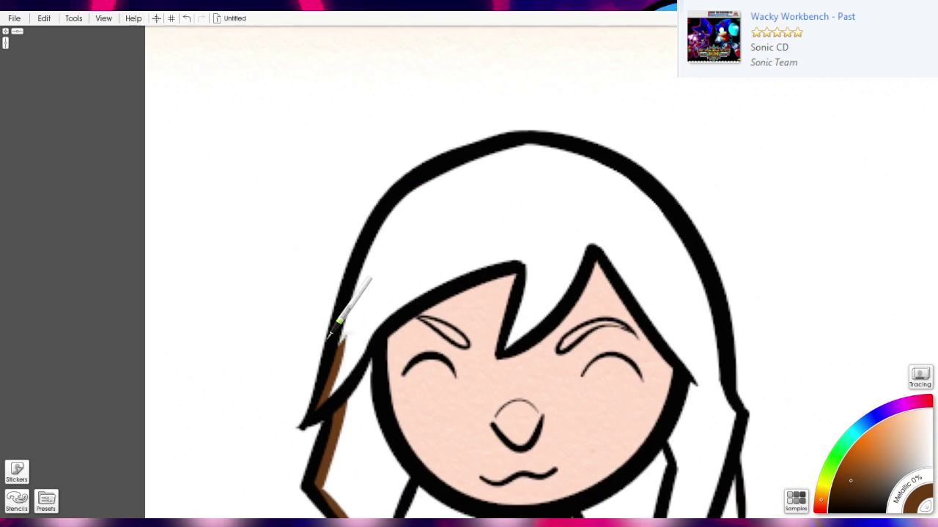
Continue the dark brown border over the crown and down the inside of the hair outline on the lowered-arm side.
{"action": "mouse_move", "coordinate": [341, 351]}
{"action": "left_mouse_down"}
{"action": "mouse_move", "coordinate": [370, 247]}
{"action": "mouse_move", "coordinate": [403, 200]}
{"action": "mouse_move", "coordinate": [505, 161]}
{"action": "mouse_move", "coordinate": [502, 152]}
{"action": "mouse_move", "coordinate": [548, 150]}
{"action": "mouse_move", "coordinate": [564, 170]}
{"action": "mouse_move", "coordinate": [569, 163]}
{"action": "mouse_move", "coordinate": [552, 150]}
{"action": "mouse_move", "coordinate": [618, 173]}
{"action": "mouse_move", "coordinate": [661, 222]}
{"action": "left_mouse_up"}
{"action": "left_click_drag", "start_coordinate": [643, 259], "coordinate": [511, 191]}
{"action": "mouse_move", "coordinate": [531, 156]}
{"action": "left_mouse_down"}
{"action": "mouse_move", "coordinate": [564, 240]}
{"action": "mouse_move", "coordinate": [571, 236]}
{"action": "mouse_move", "coordinate": [584, 333]}
{"action": "left_mouse_up"}
{"action": "mouse_move", "coordinate": [575, 370]}
{"action": "left_mouse_down"}
{"action": "mouse_move", "coordinate": [568, 301]}
{"action": "mouse_move", "coordinate": [608, 206]}
{"action": "mouse_move", "coordinate": [576, 235]}
{"action": "left_mouse_up"}
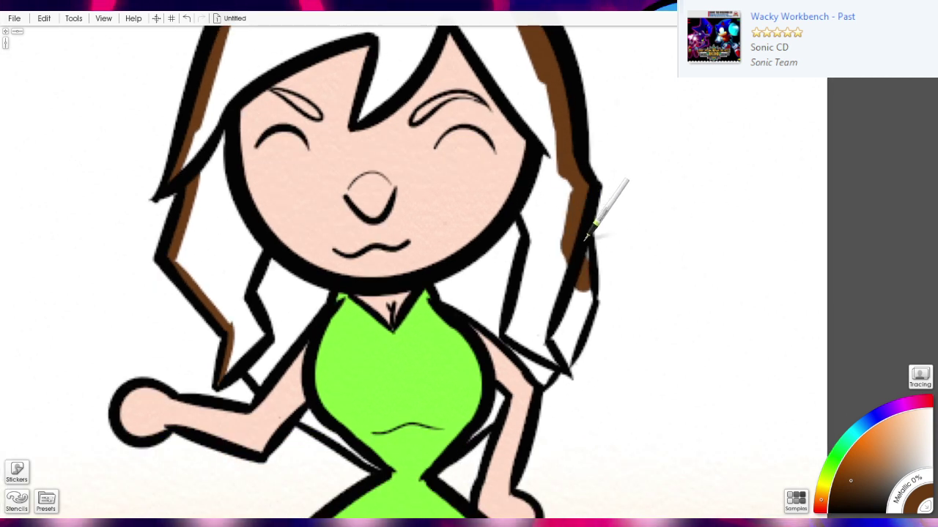
Paint the outer hair strand, the lower hair tips and the small hair areas behind the arms and waist dark brown.
{"action": "scroll", "coordinate": [548, 324], "scroll_direction": "down", "scroll_amount": 3}
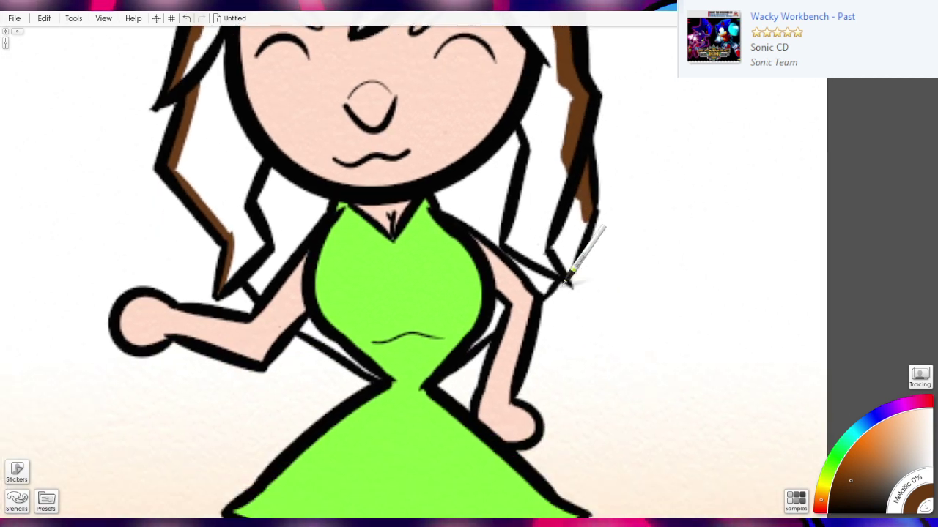
{"action": "mouse_move", "coordinate": [567, 283]}
{"action": "left_mouse_down"}
{"action": "mouse_move", "coordinate": [545, 291]}
{"action": "mouse_move", "coordinate": [590, 225]}
{"action": "mouse_move", "coordinate": [566, 259]}
{"action": "mouse_move", "coordinate": [587, 199]}
{"action": "mouse_move", "coordinate": [565, 257]}
{"action": "mouse_move", "coordinate": [575, 208]}
{"action": "left_mouse_up"}
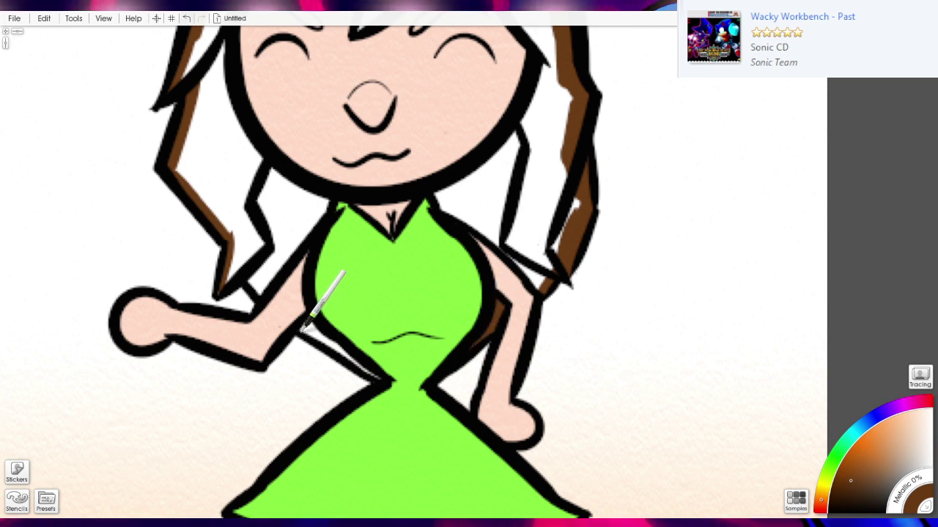
{"action": "mouse_move", "coordinate": [308, 326]}
{"action": "left_mouse_down"}
{"action": "mouse_move", "coordinate": [377, 376]}
{"action": "mouse_move", "coordinate": [305, 332]}
{"action": "mouse_move", "coordinate": [363, 401]}
{"action": "left_mouse_up"}
{"action": "left_click_drag", "start_coordinate": [286, 353], "coordinate": [308, 330]}
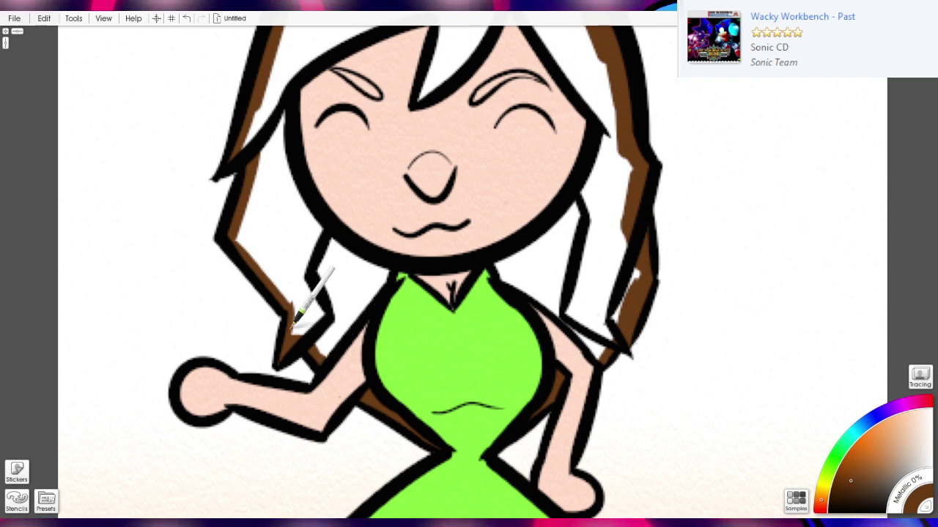
Flood-fill the remaining white hair inside its painted border with dark brown.
{"action": "scroll", "coordinate": [472, 297], "scroll_direction": "down", "scroll_amount": 3}
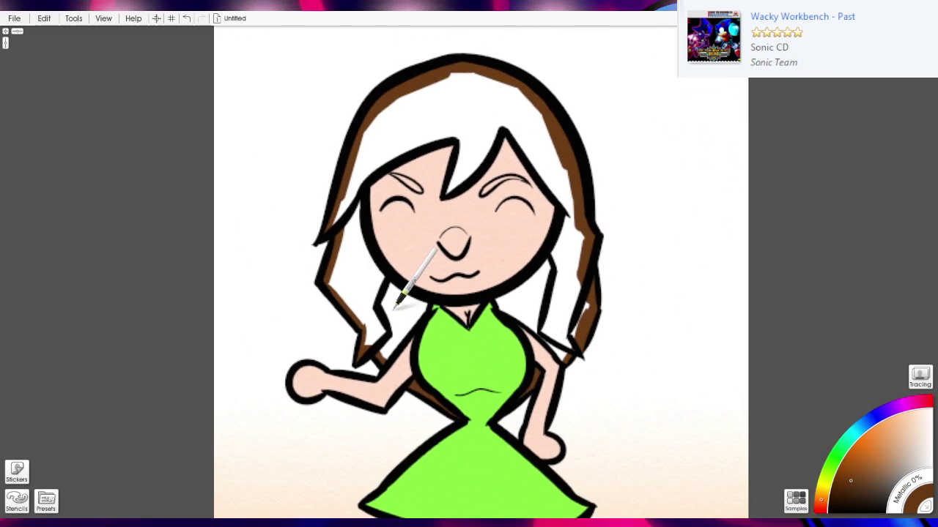
{"action": "key", "text": "f"}
{"action": "left_click", "coordinate": [372, 300]}
{"action": "scroll", "coordinate": [566, 354], "scroll_direction": "down", "scroll_amount": 5}
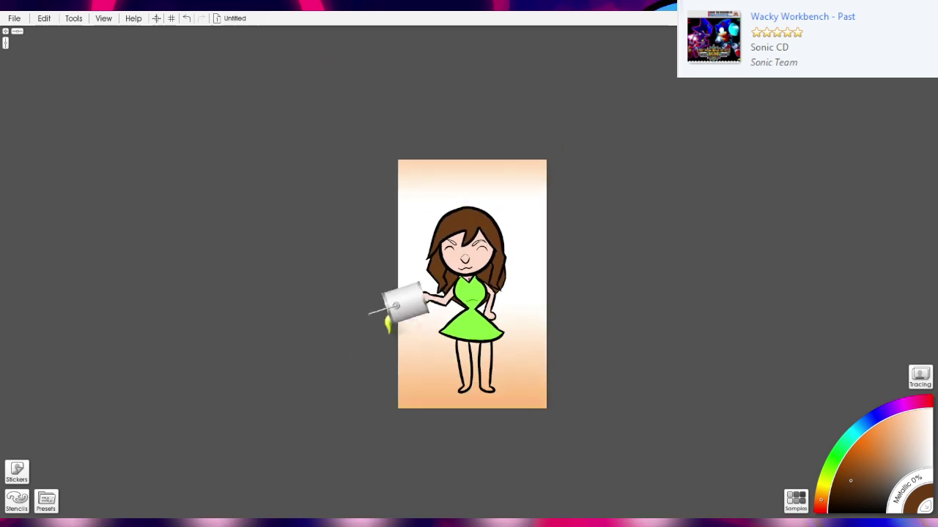
Sample the skin tone from the lowered hand, then border and flood-fill the leg on the raised-arm side with it.
{"action": "key", "text": "i"}
{"action": "left_click_drag", "start_coordinate": [507, 346], "coordinate": [476, 252]}
{"action": "scroll", "coordinate": [469, 246], "scroll_direction": "up", "scroll_amount": 5}
{"action": "left_click", "coordinate": [517, 214], "text": "alt"}
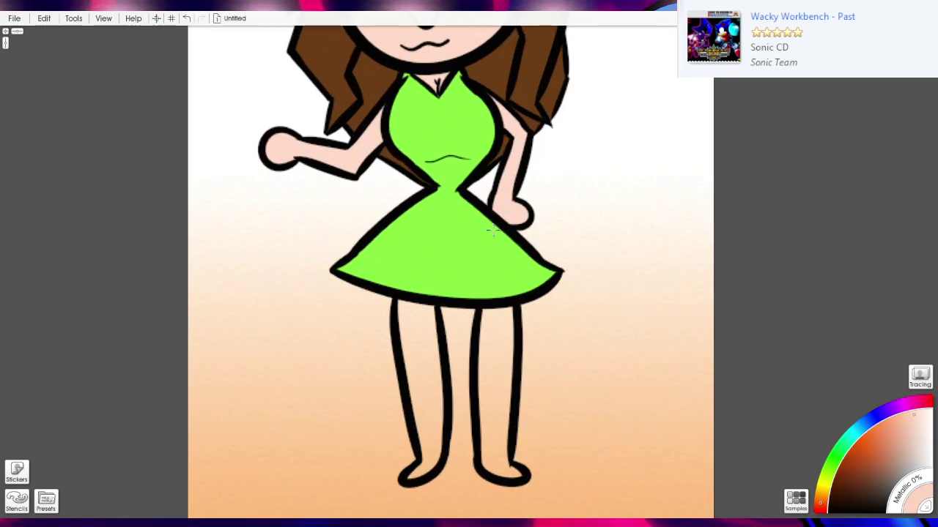
{"action": "left_click_drag", "start_coordinate": [488, 385], "coordinate": [497, 274]}
{"action": "scroll", "coordinate": [497, 274], "scroll_direction": "up", "scroll_amount": 5}
{"action": "mouse_move", "coordinate": [379, 431]}
{"action": "left_mouse_down"}
{"action": "mouse_move", "coordinate": [425, 388]}
{"action": "mouse_move", "coordinate": [389, 425]}
{"action": "mouse_move", "coordinate": [420, 378]}
{"action": "mouse_move", "coordinate": [411, 392]}
{"action": "mouse_move", "coordinate": [385, 280]}
{"action": "mouse_move", "coordinate": [415, 328]}
{"action": "mouse_move", "coordinate": [412, 388]}
{"action": "mouse_move", "coordinate": [368, 132]}
{"action": "mouse_move", "coordinate": [390, 262]}
{"action": "left_mouse_up"}
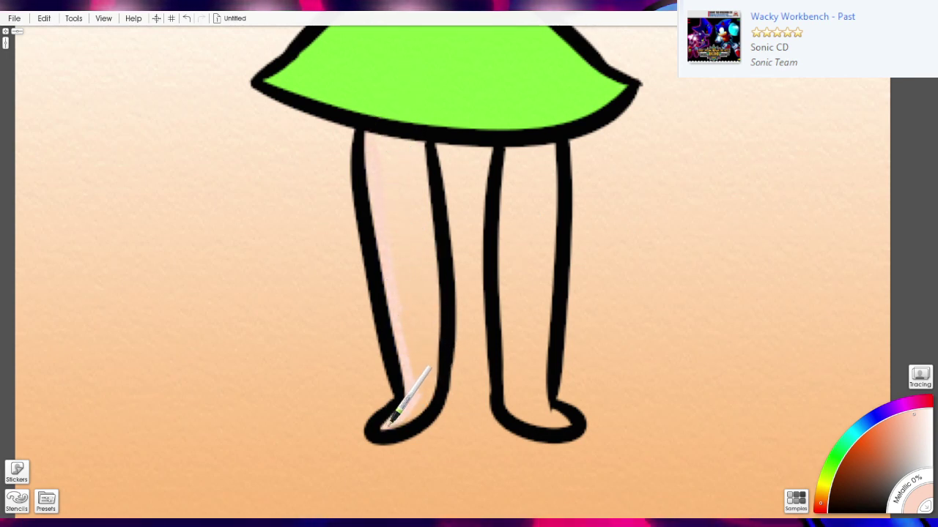
{"action": "mouse_move", "coordinate": [434, 366]}
{"action": "left_mouse_down"}
{"action": "mouse_move", "coordinate": [414, 159]}
{"action": "mouse_move", "coordinate": [427, 412]}
{"action": "mouse_move", "coordinate": [432, 249]}
{"action": "mouse_move", "coordinate": [441, 309]}
{"action": "mouse_move", "coordinate": [419, 136]}
{"action": "left_mouse_up"}
{"action": "key", "text": "f"}
{"action": "left_click", "coordinate": [400, 236]}
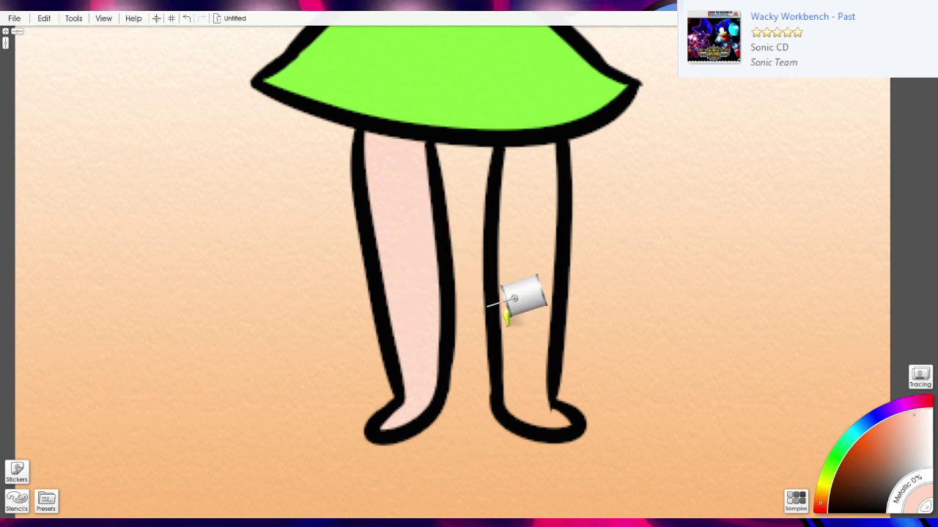
Paint a skin-tone border inside the other leg and foot, flood-fill it, and brush over the patch left near the ankle.
{"action": "left_click_drag", "start_coordinate": [507, 325], "coordinate": [431, 349]}
{"action": "key", "text": "i"}
{"action": "mouse_move", "coordinate": [436, 191]}
{"action": "left_mouse_down"}
{"action": "mouse_move", "coordinate": [432, 429]}
{"action": "mouse_move", "coordinate": [496, 448]}
{"action": "mouse_move", "coordinate": [466, 422]}
{"action": "mouse_move", "coordinate": [470, 439]}
{"action": "mouse_move", "coordinate": [451, 433]}
{"action": "mouse_move", "coordinate": [470, 428]}
{"action": "mouse_move", "coordinate": [483, 310]}
{"action": "mouse_move", "coordinate": [476, 420]}
{"action": "mouse_move", "coordinate": [467, 432]}
{"action": "mouse_move", "coordinate": [458, 301]}
{"action": "left_mouse_up"}
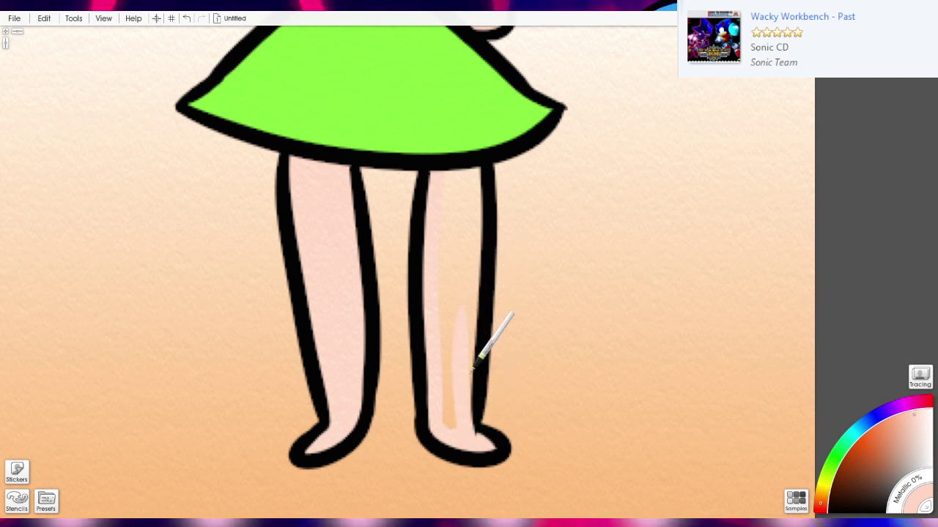
{"action": "left_click_drag", "start_coordinate": [473, 370], "coordinate": [478, 157]}
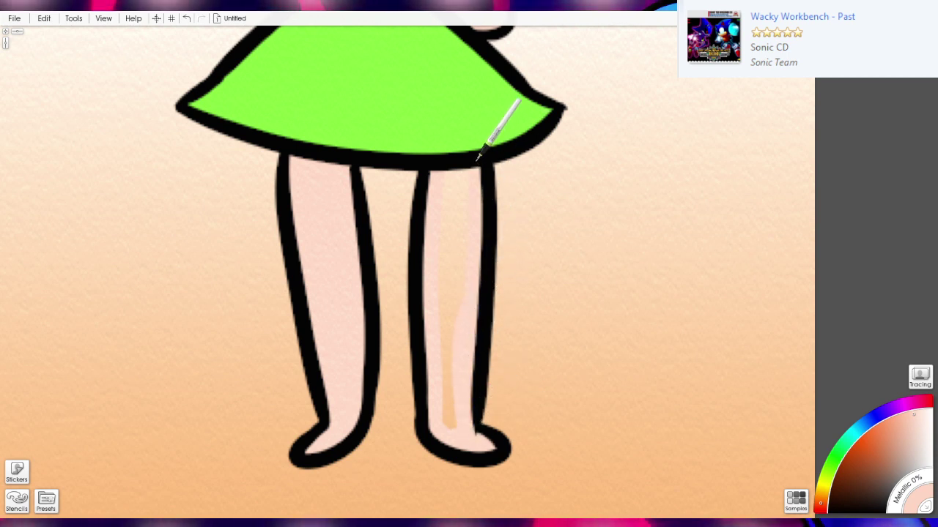
{"action": "key", "text": "f"}
{"action": "left_click", "coordinate": [450, 245]}
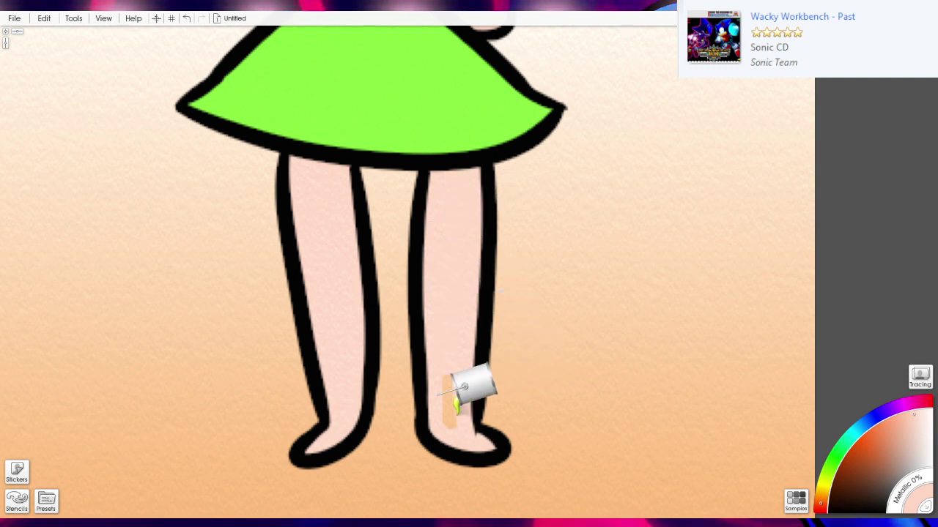
{"action": "key", "text": "b"}
{"action": "left_click_drag", "start_coordinate": [456, 432], "coordinate": [446, 360]}
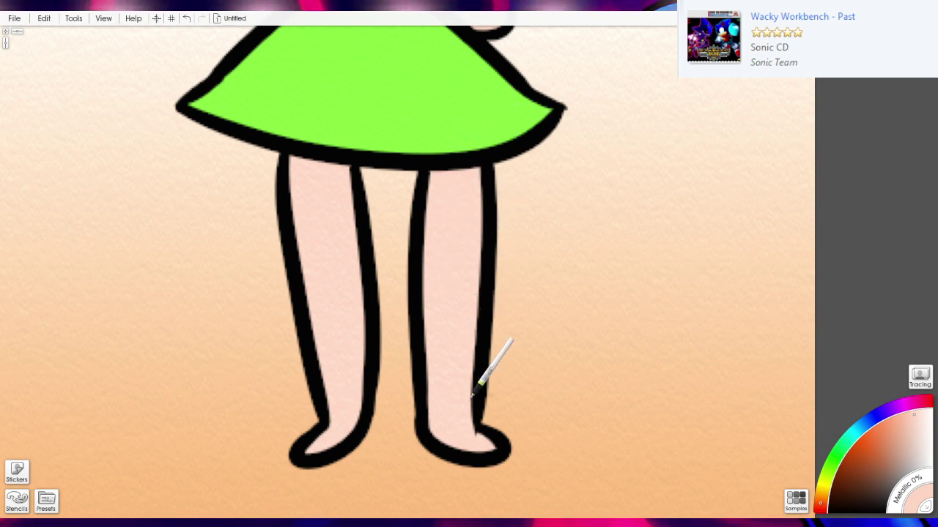
{"action": "scroll", "coordinate": [514, 415], "scroll_direction": "down", "scroll_amount": 5}
{"action": "left_click_drag", "start_coordinate": [403, 362], "coordinate": [446, 435]}
{"action": "scroll", "coordinate": [557, 430], "scroll_direction": "up", "scroll_amount": 3}
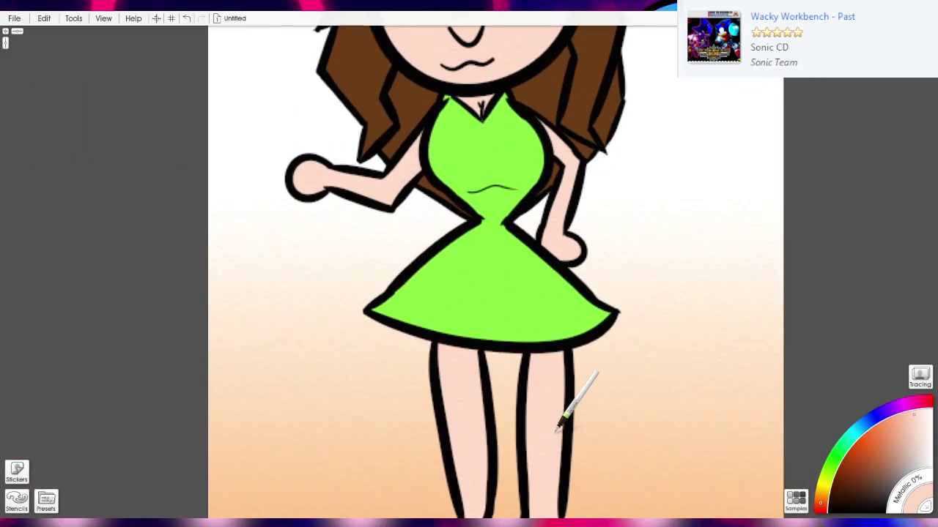
{"action": "scroll", "coordinate": [586, 412], "scroll_direction": "down", "scroll_amount": 5}
{"action": "scroll", "coordinate": [495, 344], "scroll_direction": "up", "scroll_amount": 5}
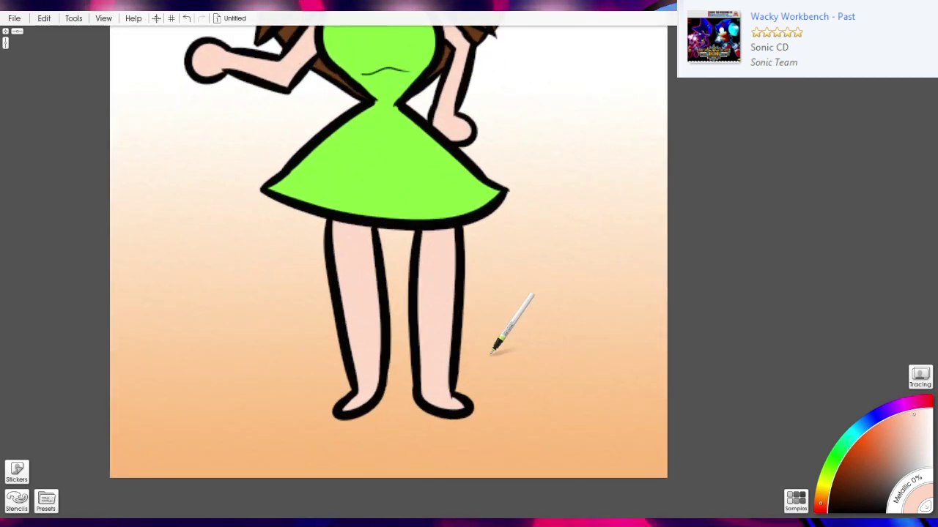
{"action": "scroll", "coordinate": [491, 353], "scroll_direction": "down", "scroll_amount": 5}
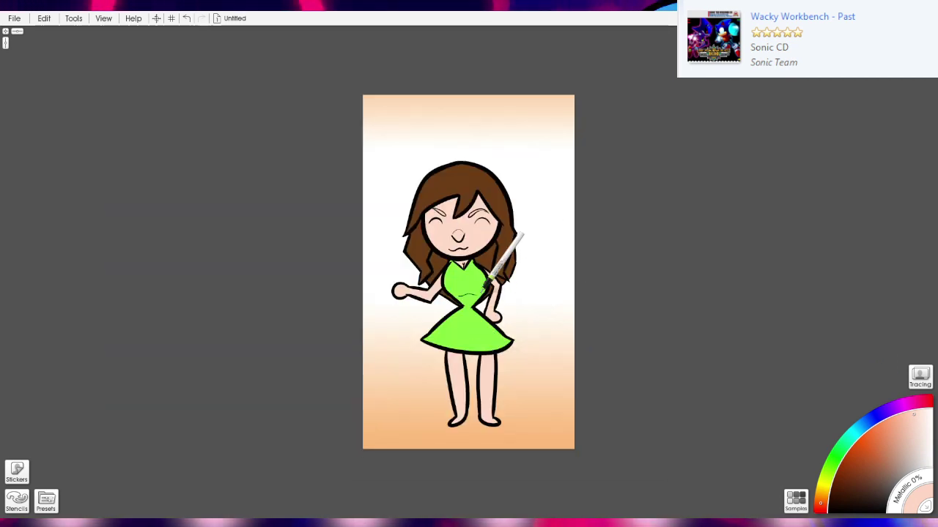
Show the reference picture, set the paint colour to a brick red and paint the upper lip along the mouth line.
{"action": "scroll", "coordinate": [457, 215], "scroll_direction": "up", "scroll_amount": 6}
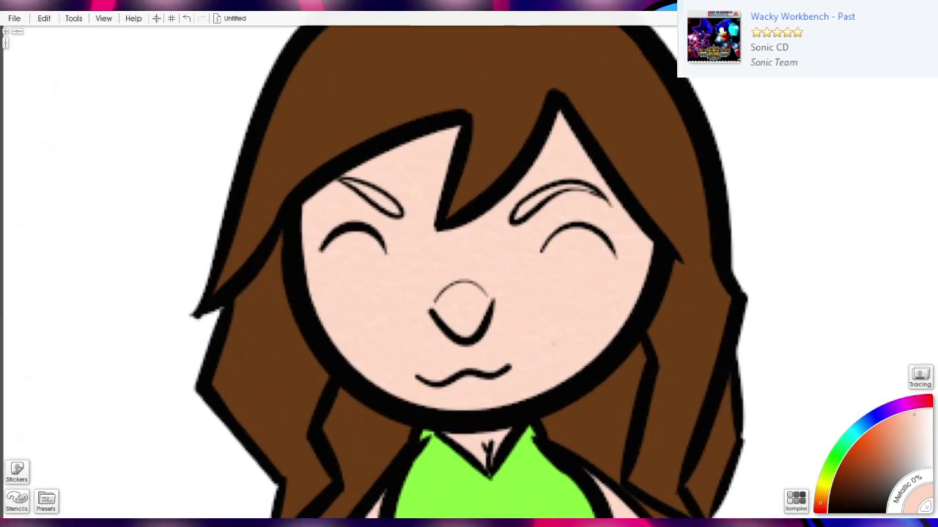
{"action": "scroll", "coordinate": [445, 327], "scroll_direction": "up", "scroll_amount": 2}
{"action": "left_click_drag", "start_coordinate": [445, 327], "coordinate": [480, 258]}
{"action": "left_click", "coordinate": [819, 506]}
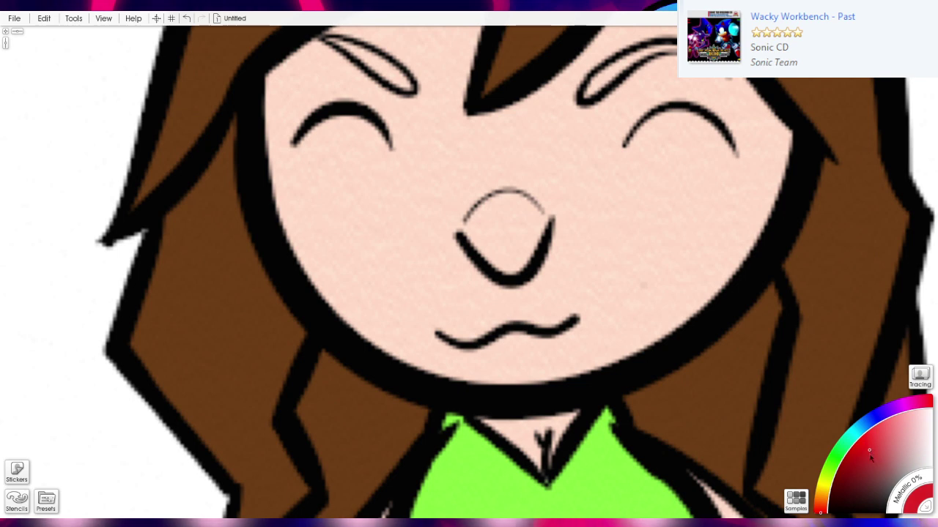
{"action": "left_click_drag", "start_coordinate": [499, 358], "coordinate": [446, 345]}
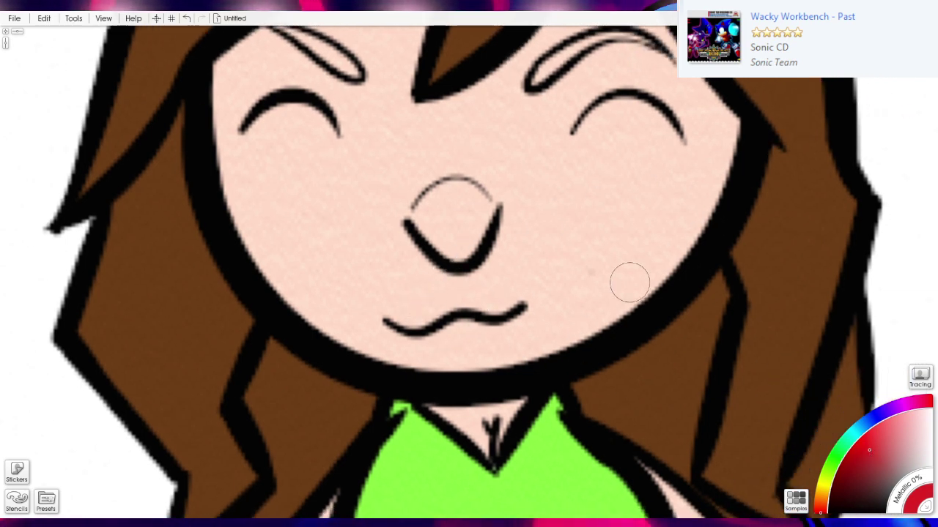
{"action": "scroll", "coordinate": [494, 286], "scroll_direction": "down", "scroll_amount": 3}
{"action": "left_click_drag", "start_coordinate": [481, 154], "coordinate": [494, 289]}
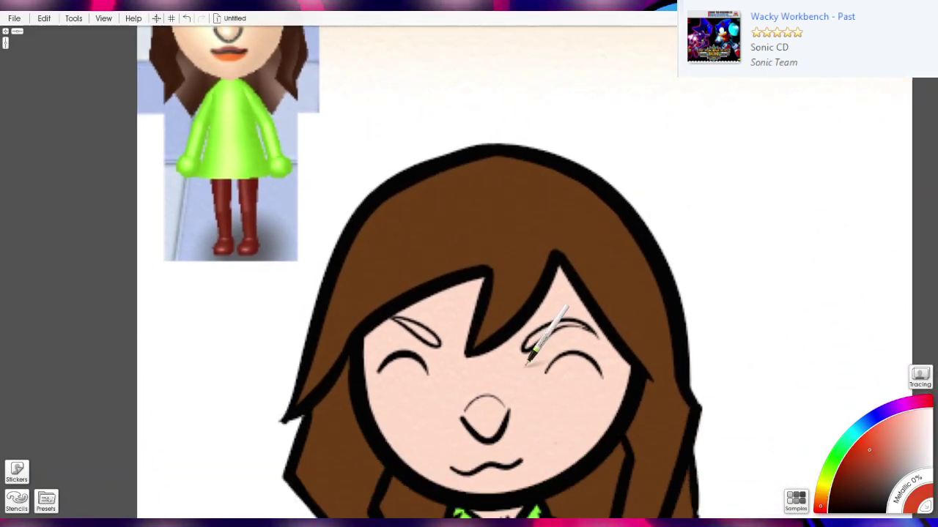
{"action": "left_click_drag", "start_coordinate": [526, 365], "coordinate": [506, 271]}
{"action": "scroll", "coordinate": [506, 271], "scroll_direction": "up", "scroll_amount": 1}
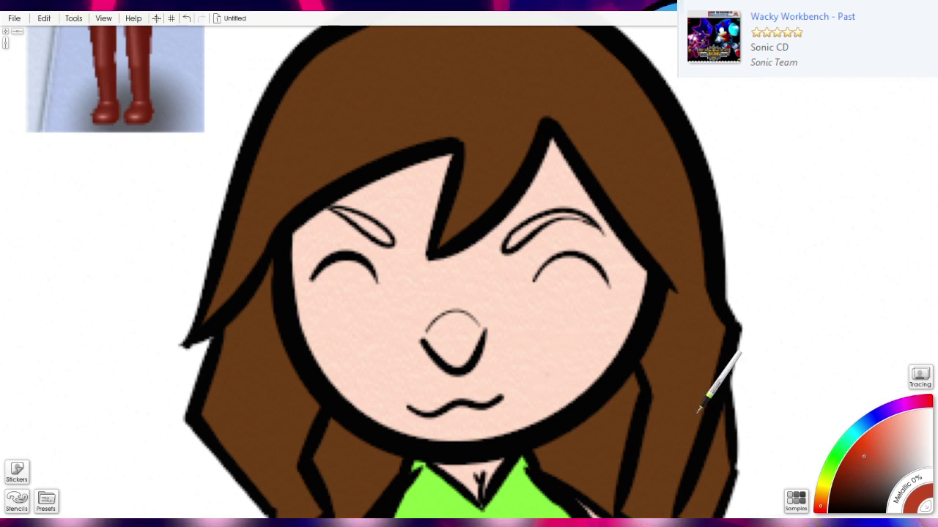
{"action": "mouse_move", "coordinate": [414, 403]}
{"action": "left_mouse_down"}
{"action": "mouse_move", "coordinate": [453, 384]}
{"action": "mouse_move", "coordinate": [499, 397]}
{"action": "mouse_move", "coordinate": [418, 404]}
{"action": "mouse_move", "coordinate": [438, 411]}
{"action": "mouse_move", "coordinate": [440, 400]}
{"action": "mouse_move", "coordinate": [434, 406]}
{"action": "mouse_move", "coordinate": [485, 395]}
{"action": "mouse_move", "coordinate": [435, 400]}
{"action": "mouse_move", "coordinate": [499, 388]}
{"action": "left_mouse_up"}
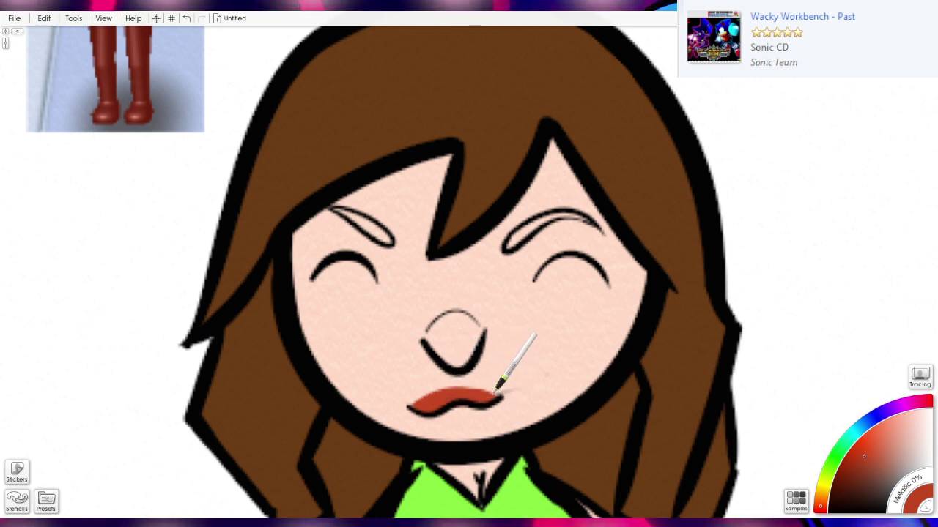
Lighten the brick red slightly, outline the lower lip beneath the mouth line and fill it in with that colour.
{"action": "scroll", "coordinate": [484, 395], "scroll_direction": "down", "scroll_amount": 5}
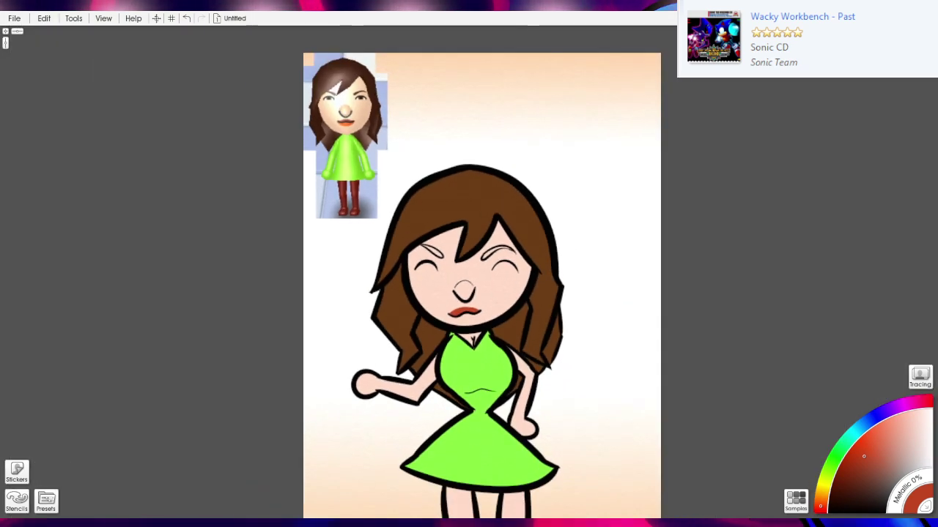
{"action": "scroll", "coordinate": [669, 401], "scroll_direction": "up", "scroll_amount": 5}
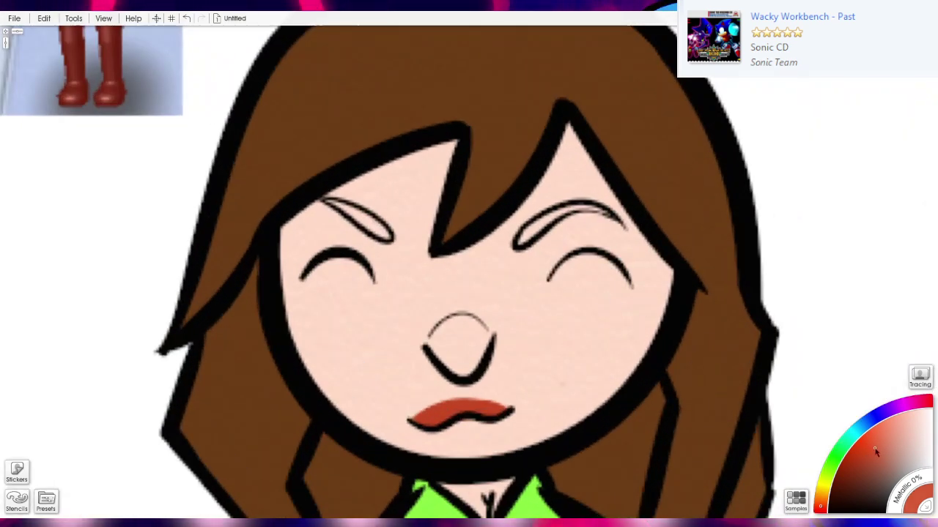
{"action": "scroll", "coordinate": [542, 410], "scroll_direction": "down", "scroll_amount": 3}
{"action": "scroll", "coordinate": [450, 306], "scroll_direction": "up", "scroll_amount": 4}
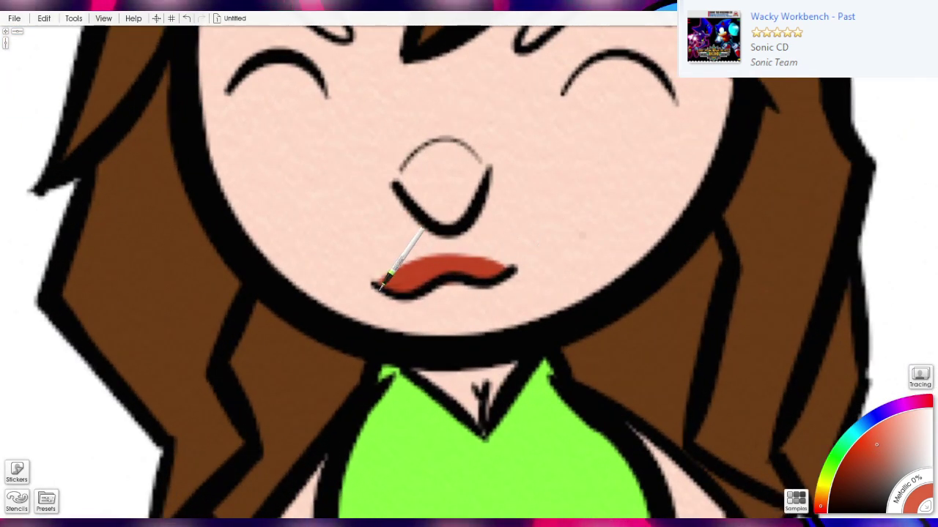
{"action": "mouse_move", "coordinate": [380, 287]}
{"action": "left_mouse_down"}
{"action": "mouse_move", "coordinate": [405, 317]}
{"action": "mouse_move", "coordinate": [441, 331]}
{"action": "mouse_move", "coordinate": [491, 312]}
{"action": "mouse_move", "coordinate": [517, 266]}
{"action": "left_mouse_up"}
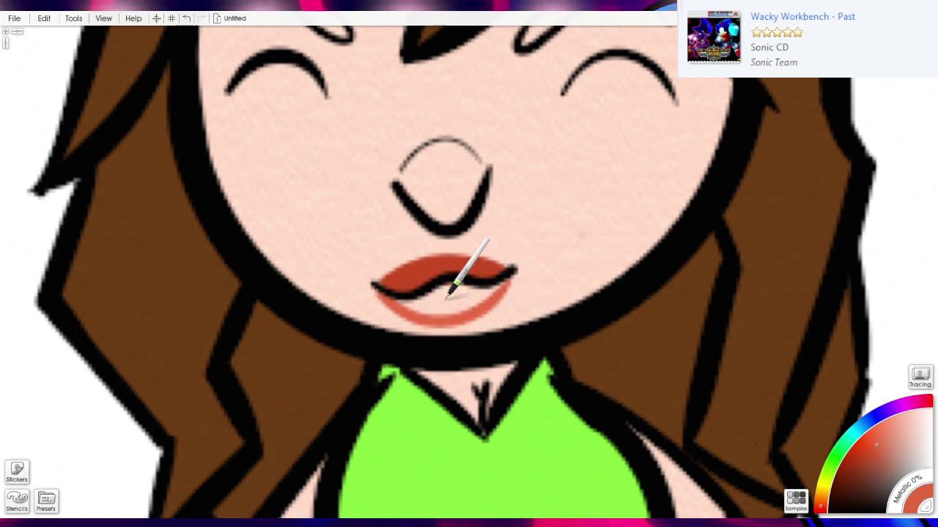
{"action": "mouse_move", "coordinate": [421, 278]}
{"action": "left_mouse_down"}
{"action": "mouse_move", "coordinate": [449, 295]}
{"action": "mouse_move", "coordinate": [483, 293]}
{"action": "mouse_move", "coordinate": [462, 300]}
{"action": "mouse_move", "coordinate": [509, 281]}
{"action": "left_mouse_up"}
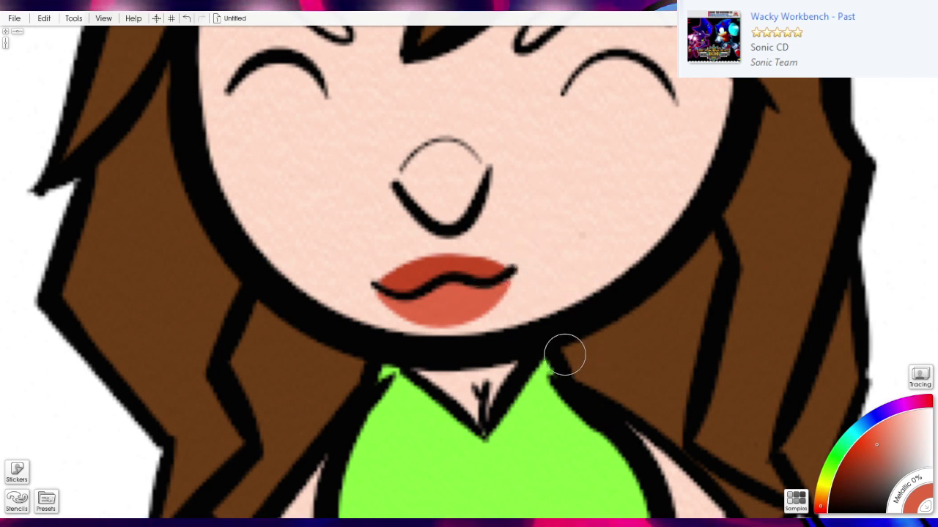
{"action": "scroll", "coordinate": [564, 355], "scroll_direction": "down", "scroll_amount": 5}
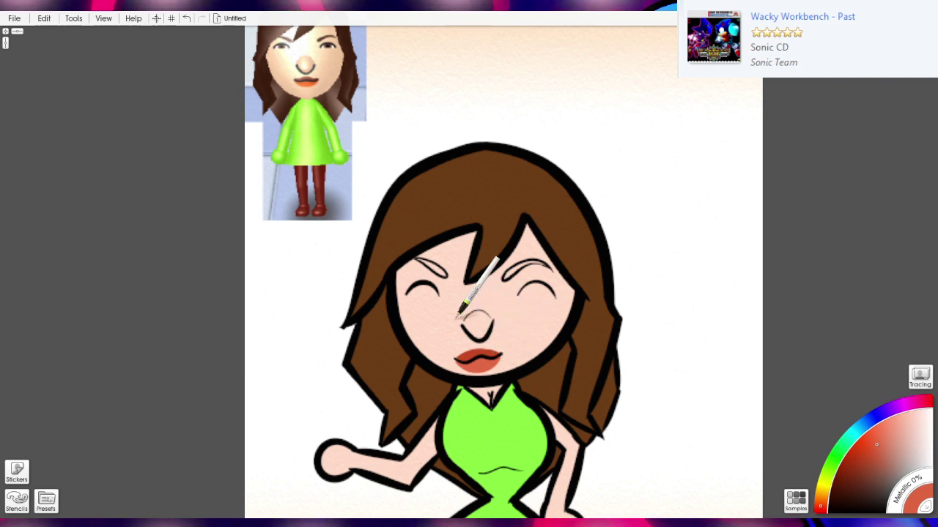
Sample the dark brown from the hair and paint the inside of both eyebrows with it.
{"action": "scroll", "coordinate": [429, 306], "scroll_direction": "up", "scroll_amount": 5}
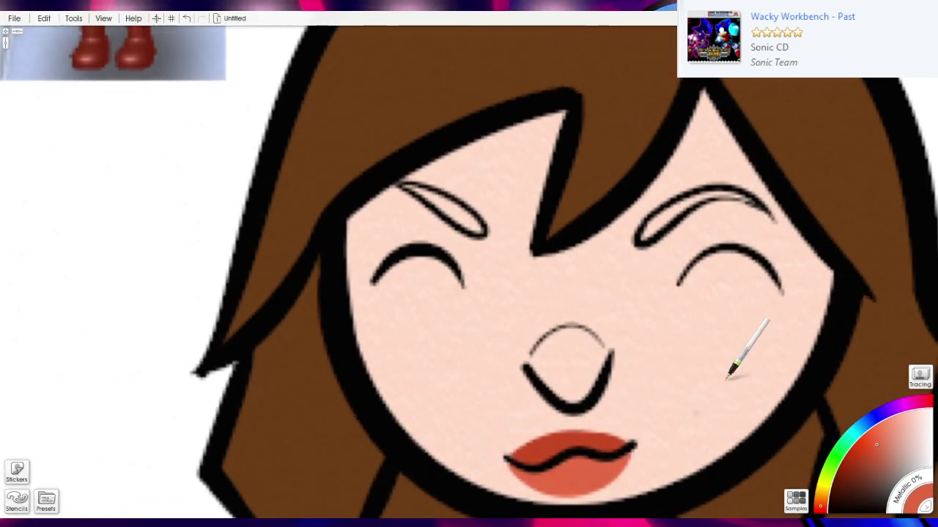
{"action": "left_click", "coordinate": [587, 120], "text": "alt"}
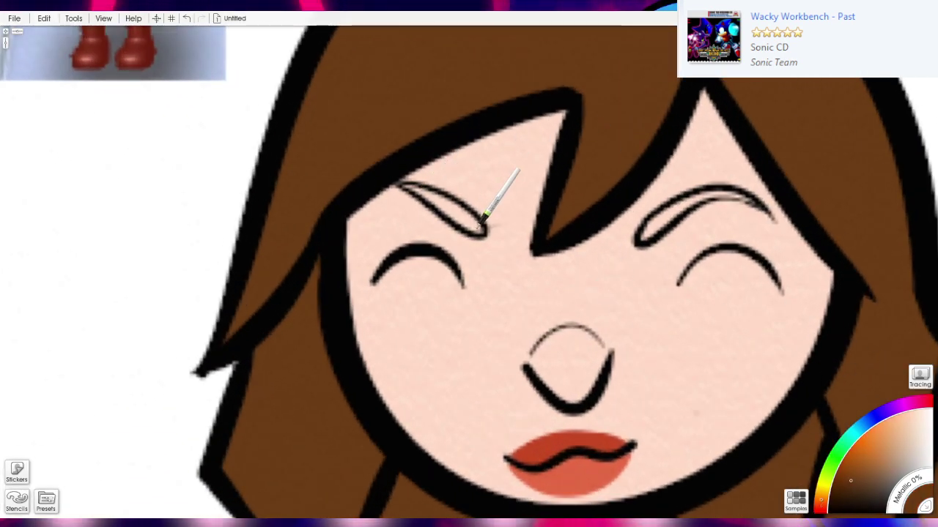
{"action": "mouse_move", "coordinate": [480, 228]}
{"action": "left_mouse_down"}
{"action": "mouse_move", "coordinate": [457, 219]}
{"action": "mouse_move", "coordinate": [444, 184]}
{"action": "mouse_move", "coordinate": [414, 188]}
{"action": "left_mouse_up"}
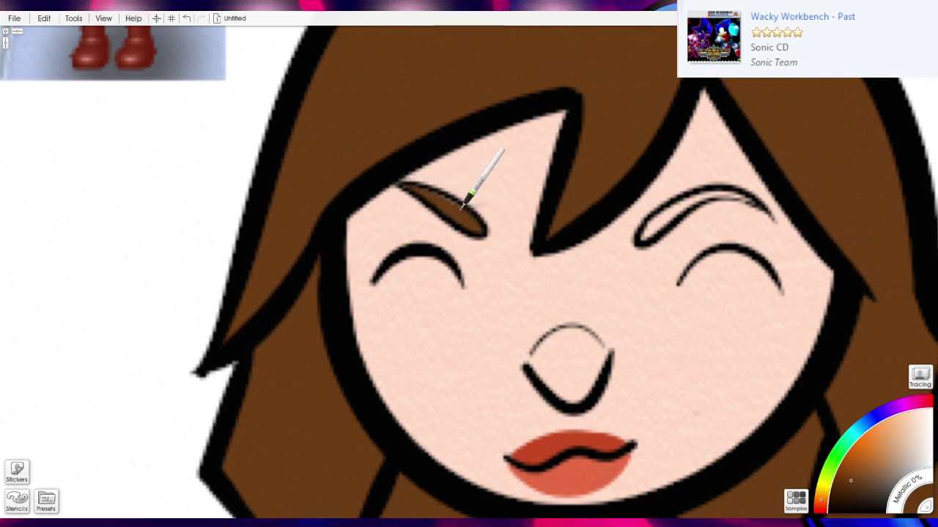
{"action": "left_click_drag", "start_coordinate": [539, 255], "coordinate": [333, 293]}
{"action": "mouse_move", "coordinate": [442, 272]}
{"action": "left_mouse_down"}
{"action": "mouse_move", "coordinate": [495, 240]}
{"action": "mouse_move", "coordinate": [455, 260]}
{"action": "mouse_move", "coordinate": [489, 232]}
{"action": "mouse_move", "coordinate": [453, 251]}
{"action": "mouse_move", "coordinate": [523, 228]}
{"action": "mouse_move", "coordinate": [512, 227]}
{"action": "mouse_move", "coordinate": [554, 244]}
{"action": "left_mouse_up"}
{"action": "left_click_drag", "start_coordinate": [366, 407], "coordinate": [619, 326]}
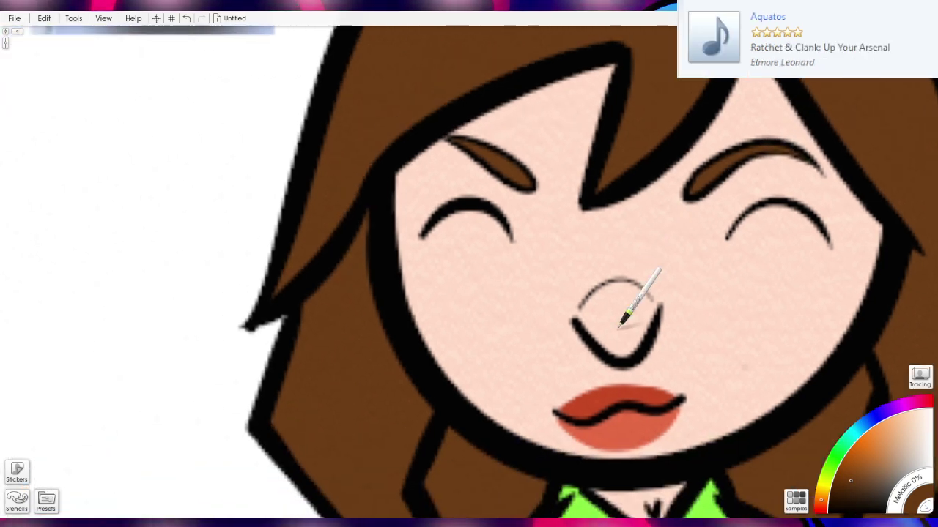
Paint both eyes white beneath their curved lid lines, giving each a straight lower edge.
{"action": "left_click_drag", "start_coordinate": [468, 359], "coordinate": [423, 404]}
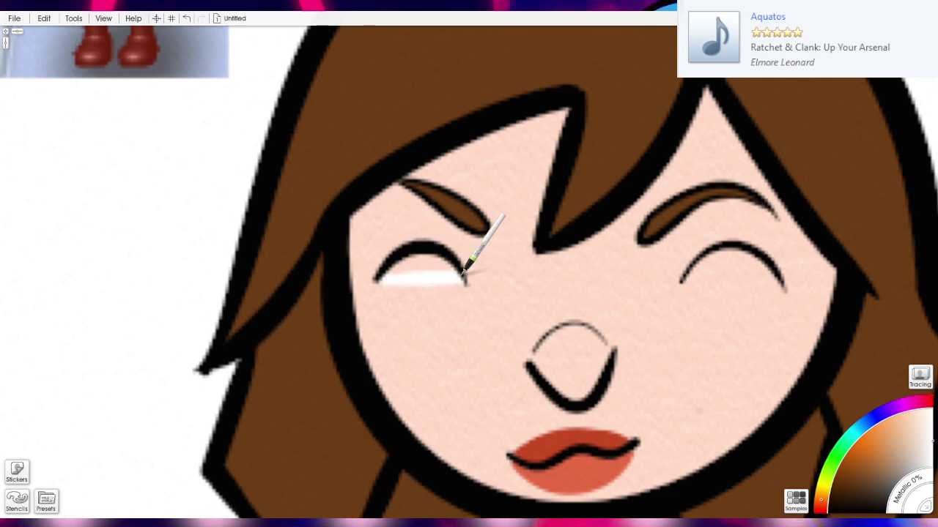
{"action": "mouse_move", "coordinate": [463, 276]}
{"action": "left_mouse_down"}
{"action": "mouse_move", "coordinate": [392, 270]}
{"action": "mouse_move", "coordinate": [426, 265]}
{"action": "mouse_move", "coordinate": [389, 276]}
{"action": "mouse_move", "coordinate": [453, 263]}
{"action": "mouse_move", "coordinate": [414, 251]}
{"action": "left_mouse_up"}
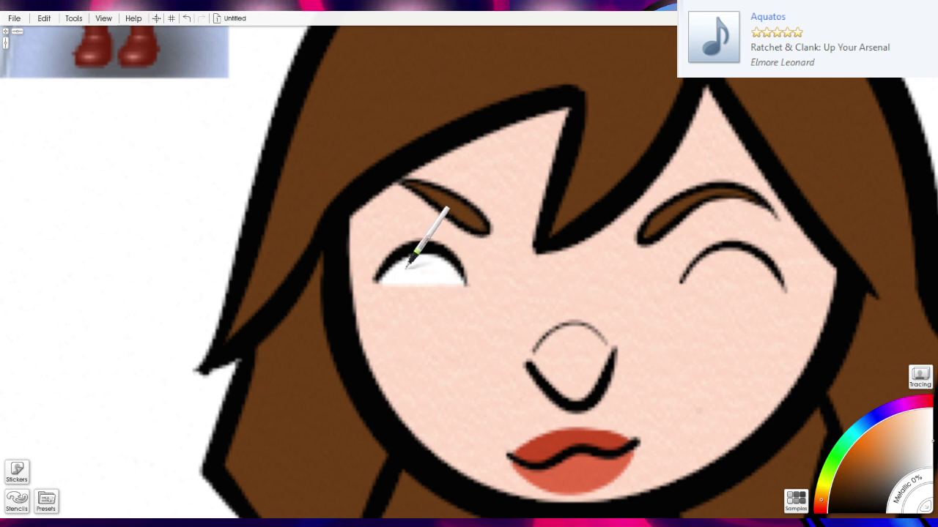
{"action": "left_click_drag", "start_coordinate": [630, 311], "coordinate": [356, 340]}
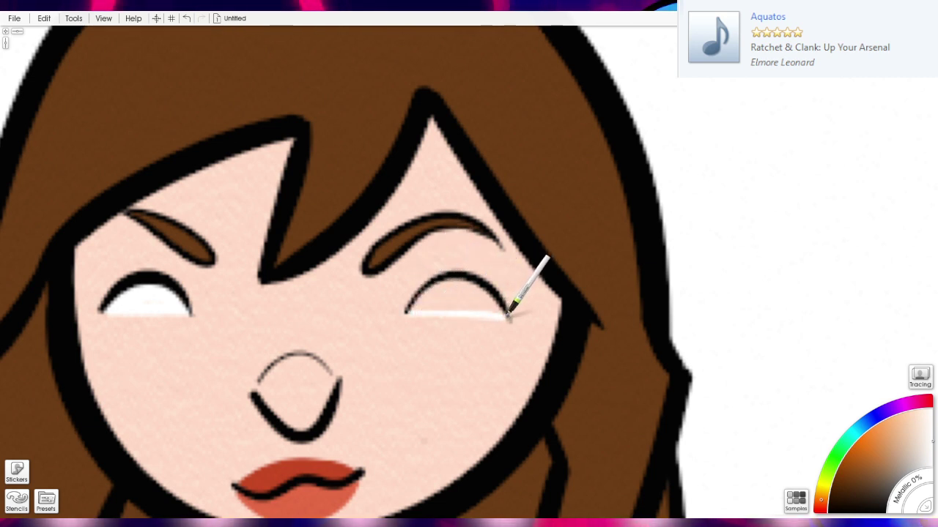
{"action": "left_click_drag", "start_coordinate": [441, 286], "coordinate": [462, 285]}
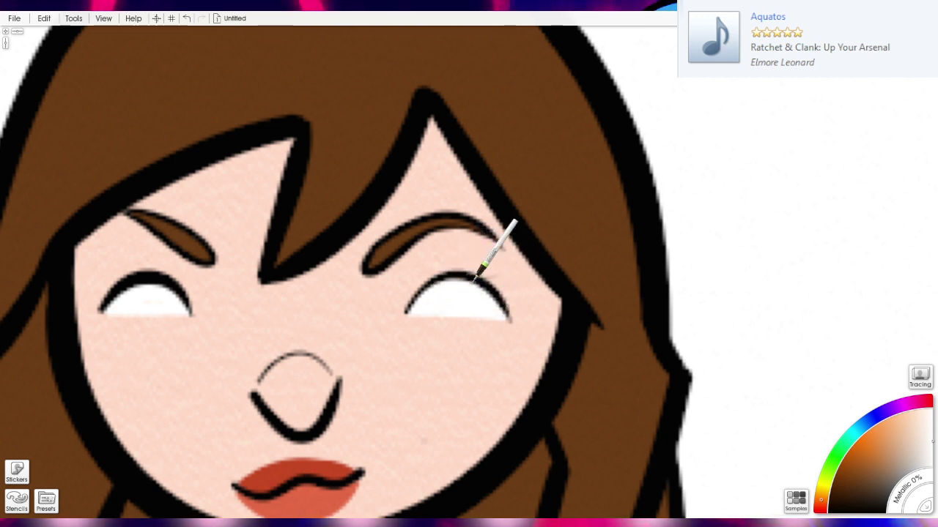
Set the paint colour to a reddish brown and dab a round iris in the eye on the raised-arm side, redoing its placement.
{"action": "scroll", "coordinate": [557, 340], "scroll_direction": "down", "scroll_amount": 5}
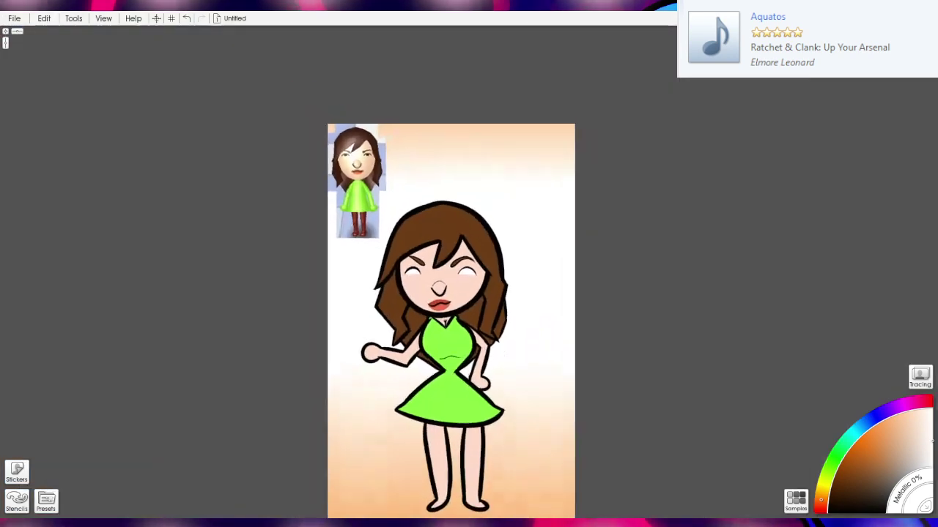
{"action": "scroll", "coordinate": [427, 302], "scroll_direction": "up", "scroll_amount": 4}
{"action": "scroll", "coordinate": [427, 297], "scroll_direction": "down", "scroll_amount": 5}
{"action": "scroll", "coordinate": [400, 328], "scroll_direction": "up", "scroll_amount": 5}
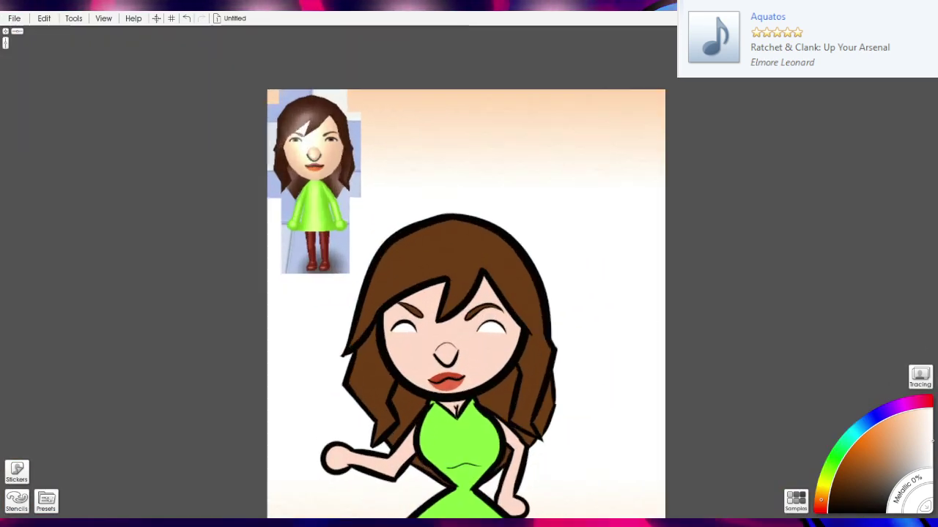
{"action": "scroll", "coordinate": [400, 328], "scroll_direction": "up", "scroll_amount": 3}
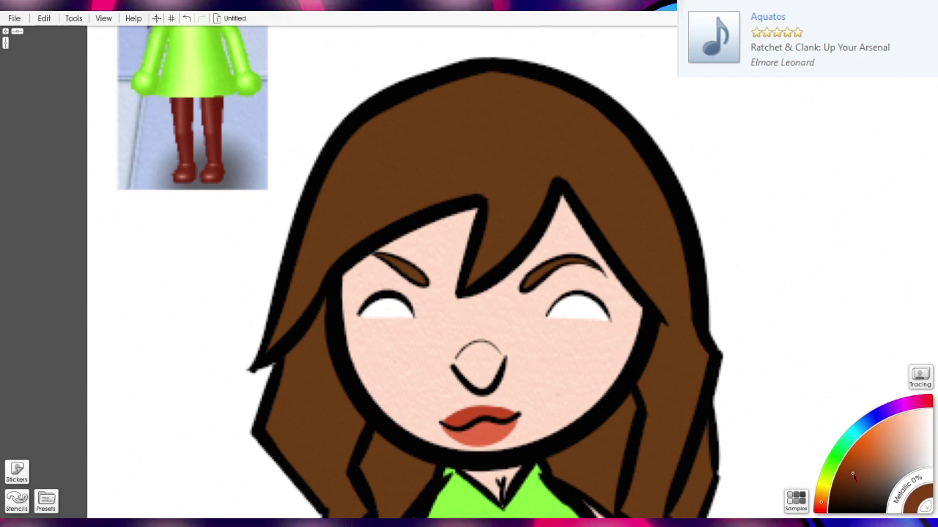
{"action": "scroll", "coordinate": [293, 300], "scroll_direction": "up", "scroll_amount": 4}
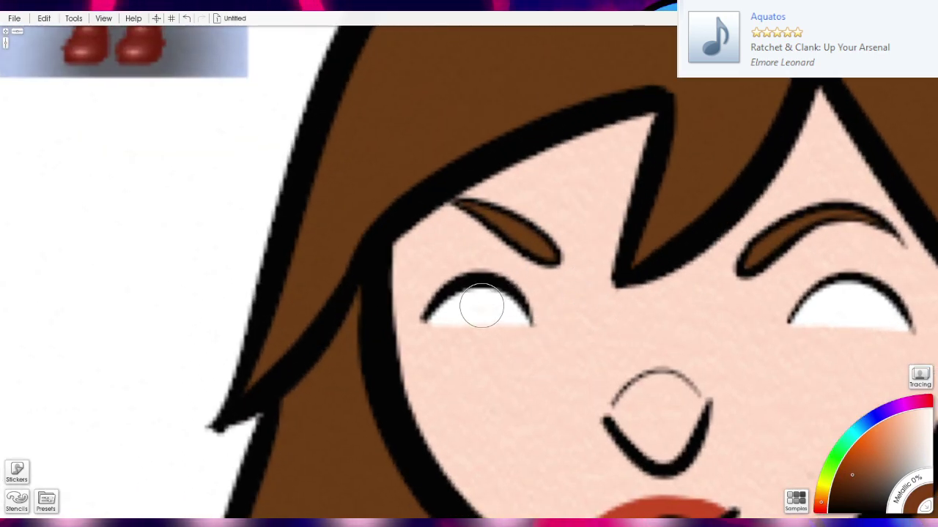
{"action": "mouse_move", "coordinate": [481, 300]}
{"action": "left_mouse_down"}
{"action": "mouse_move", "coordinate": [498, 283]}
{"action": "mouse_move", "coordinate": [491, 305]}
{"action": "left_mouse_up"}
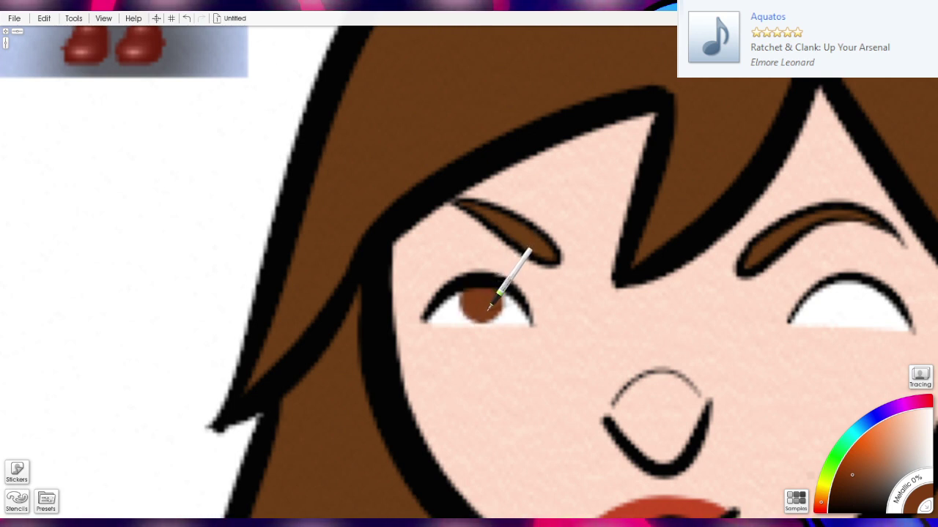
{"action": "key", "text": "ctrl+z"}
{"action": "key", "text": "ctrl+y"}
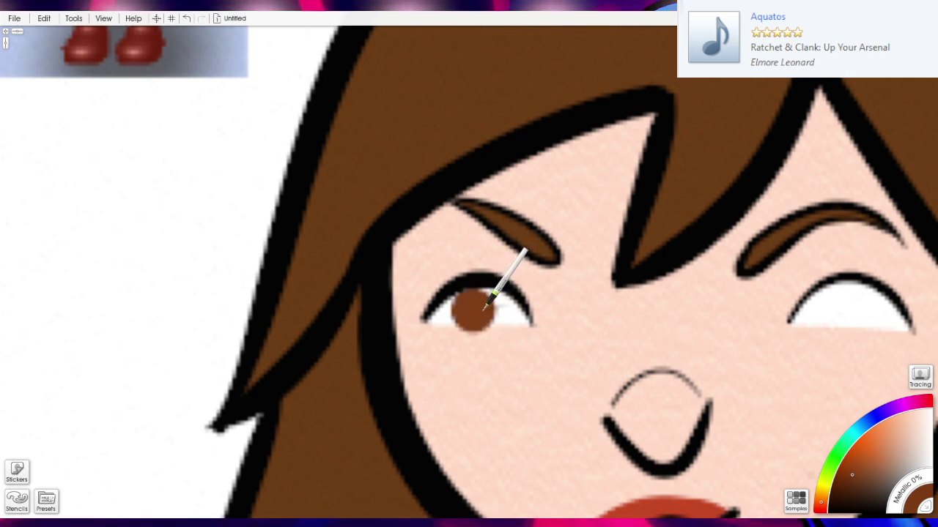
{"action": "key", "text": "ctrl+z"}
{"action": "key", "text": "ctrl+y"}
Dab a matching reddish-brown iris in the other eye, redoing it until it sits toward the nose side.
{"action": "left_click_drag", "start_coordinate": [561, 327], "coordinate": [432, 303]}
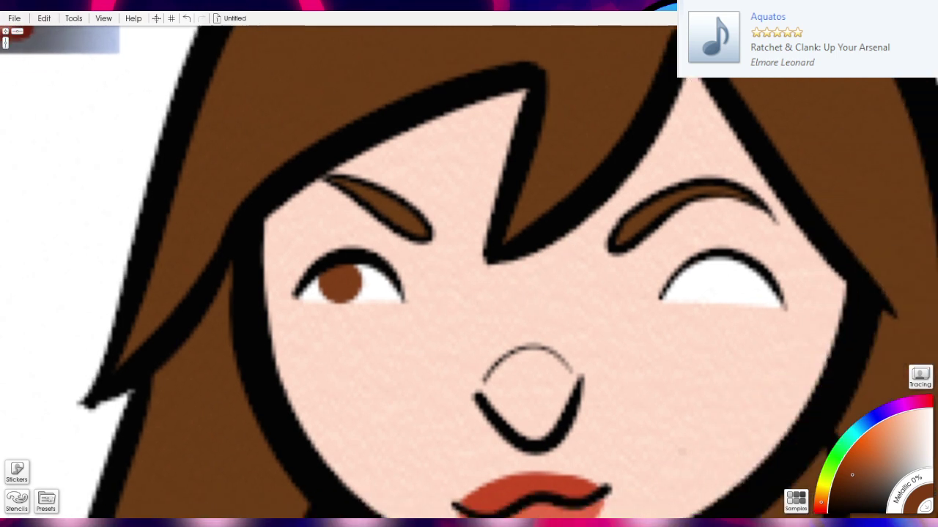
{"action": "left_click", "coordinate": [698, 285]}
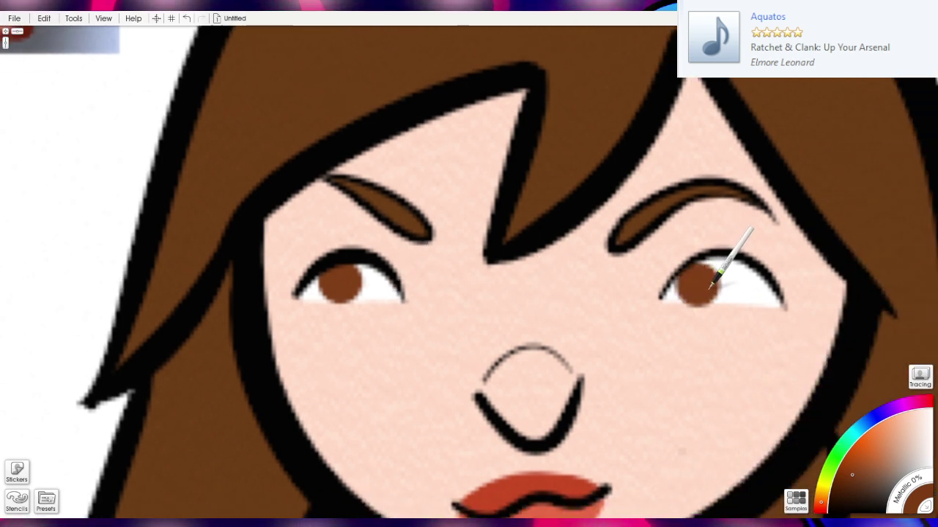
{"action": "key", "text": "ctrl+z"}
{"action": "key", "text": "ctrl+y"}
{"action": "key", "text": "ctrl+z"}
{"action": "key", "text": "ctrl+y"}
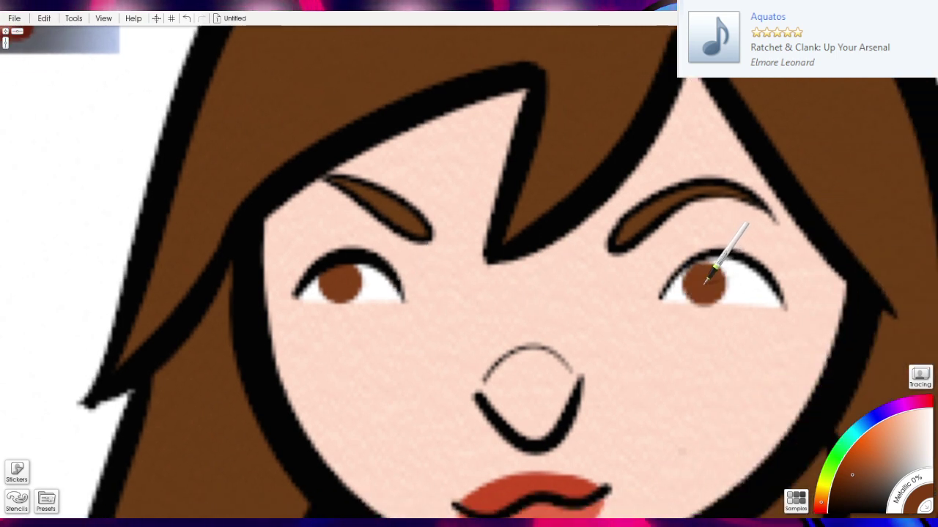
{"action": "key", "text": "ctrl+z"}
{"action": "key", "text": "ctrl+y"}
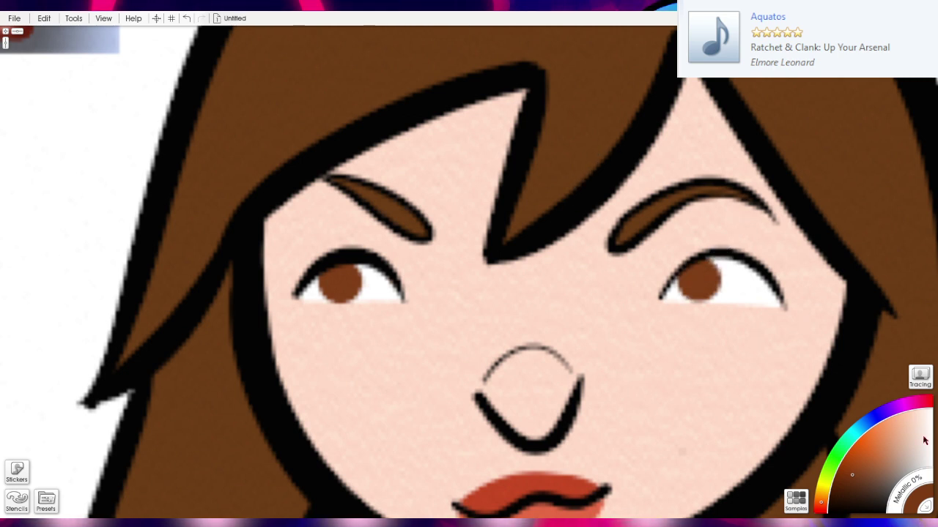
Paint a small black pupil in each iris, redoing their placement, and dab in a white highlight.
{"action": "left_click", "coordinate": [699, 281]}
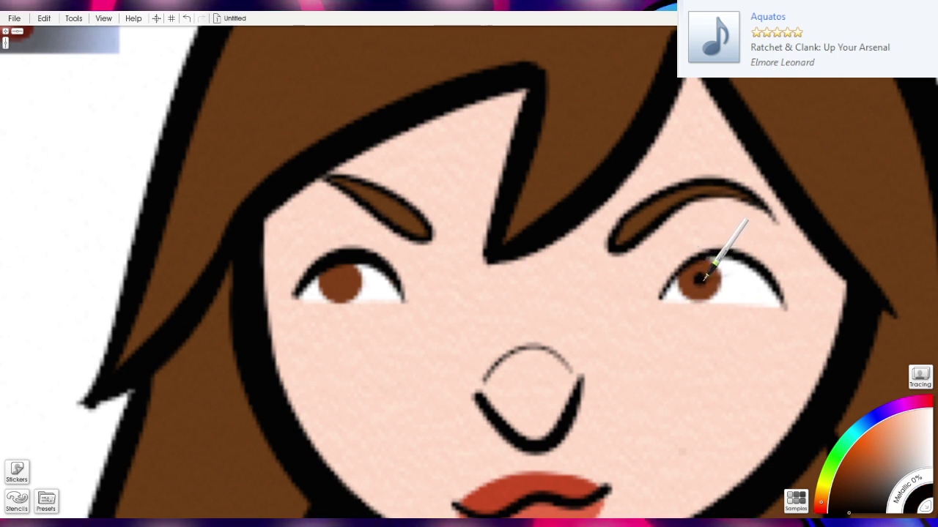
{"action": "key", "text": "ctrl+z"}
{"action": "left_click", "coordinate": [696, 280]}
{"action": "left_click", "coordinate": [333, 283]}
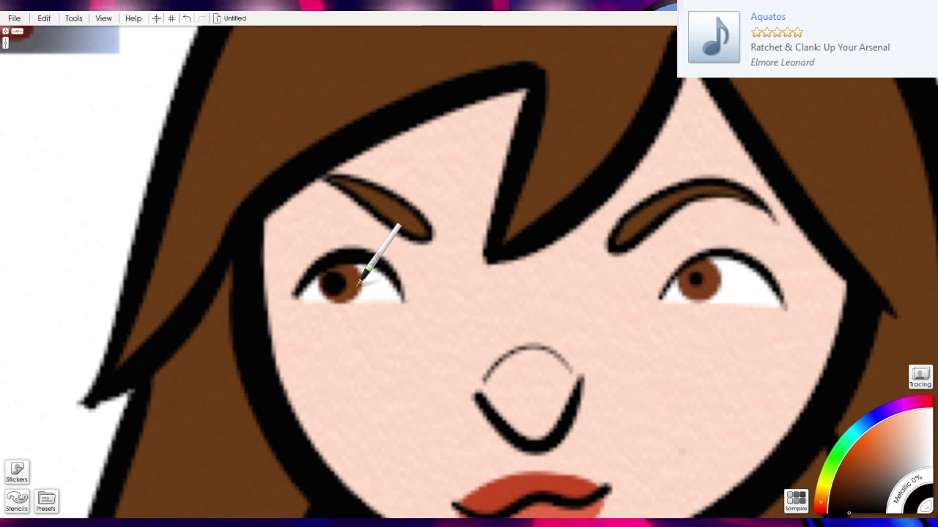
{"action": "key", "text": "ctrl+z"}
{"action": "key", "text": "ctrl+y"}
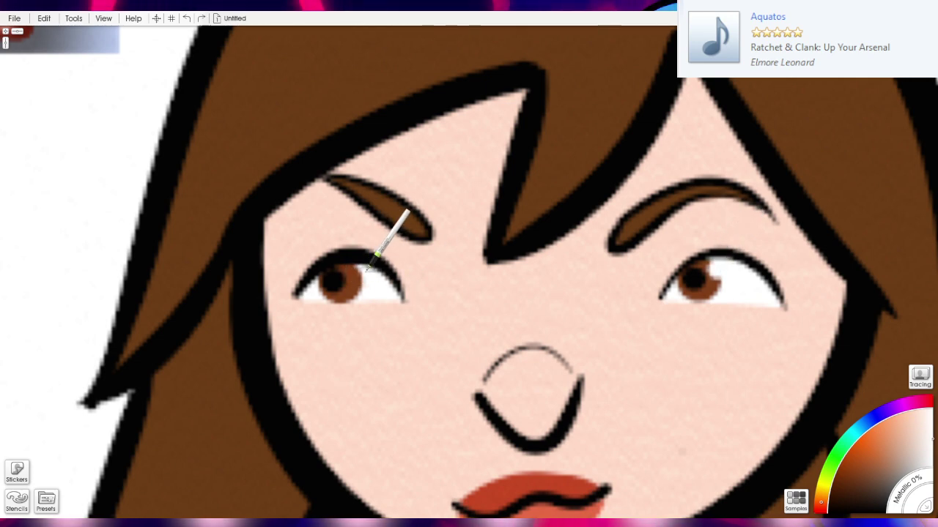
Save the painting as Hourglass and hide the reference picture.
{"action": "scroll", "coordinate": [573, 352], "scroll_direction": "down", "scroll_amount": 5}
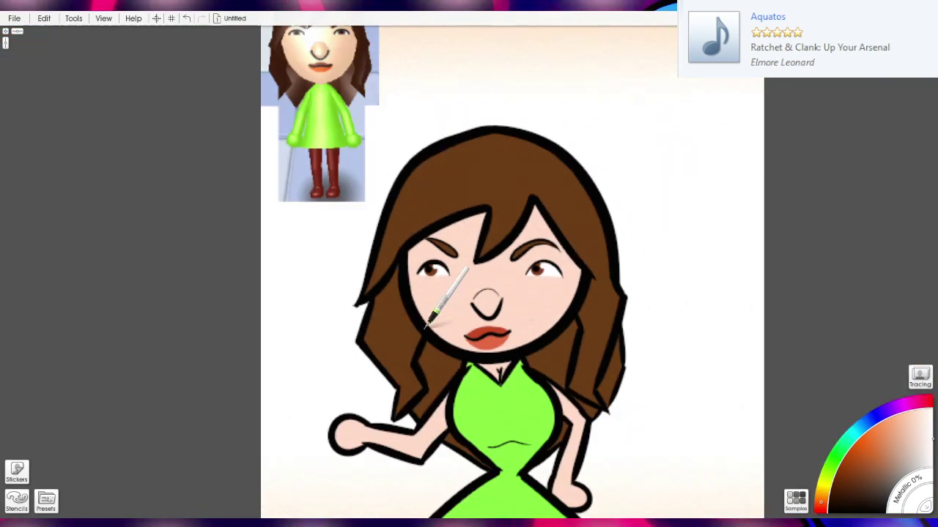
{"action": "left_click_drag", "start_coordinate": [612, 388], "coordinate": [577, 346]}
{"action": "scroll", "coordinate": [562, 324], "scroll_direction": "down", "scroll_amount": 2}
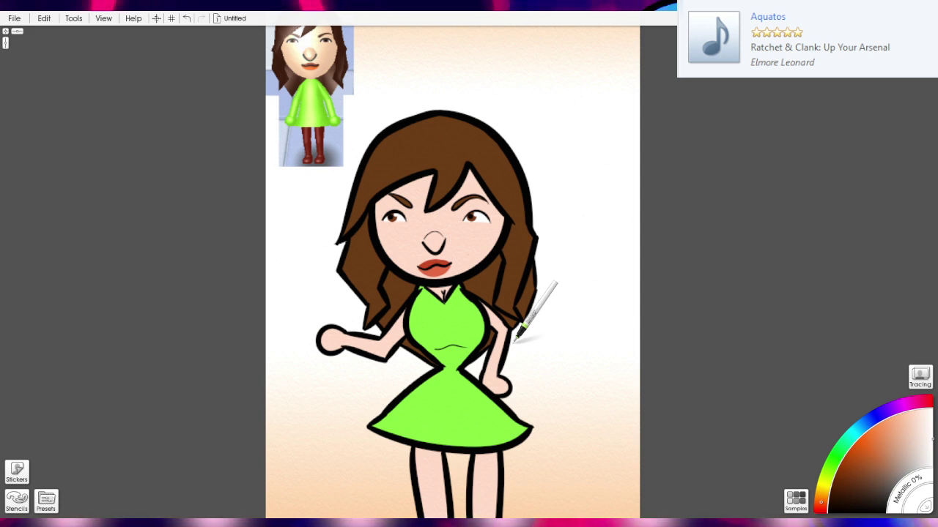
{"action": "scroll", "coordinate": [517, 336], "scroll_direction": "down", "scroll_amount": 2}
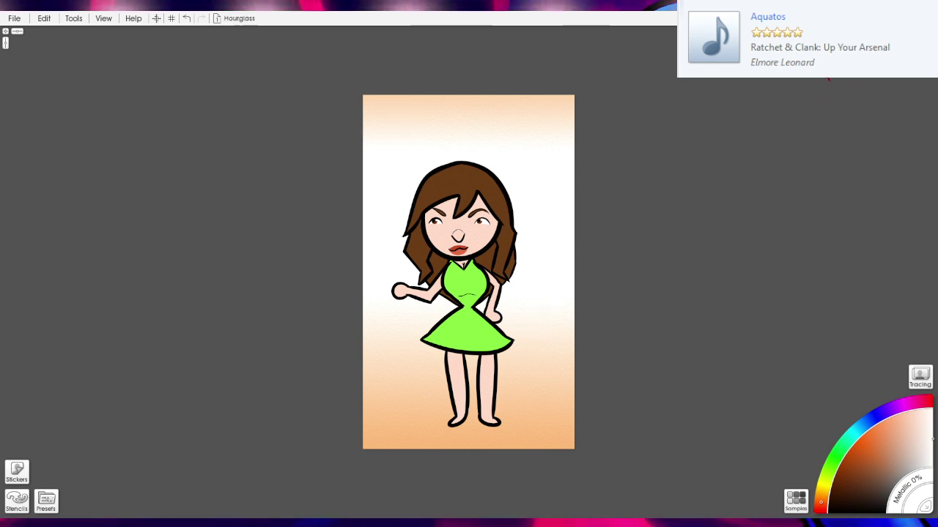
Select the whole girl figure along her black outline, leaving the background outside the selection.
{"action": "left_click_drag", "start_coordinate": [460, 312], "coordinate": [431, 296]}
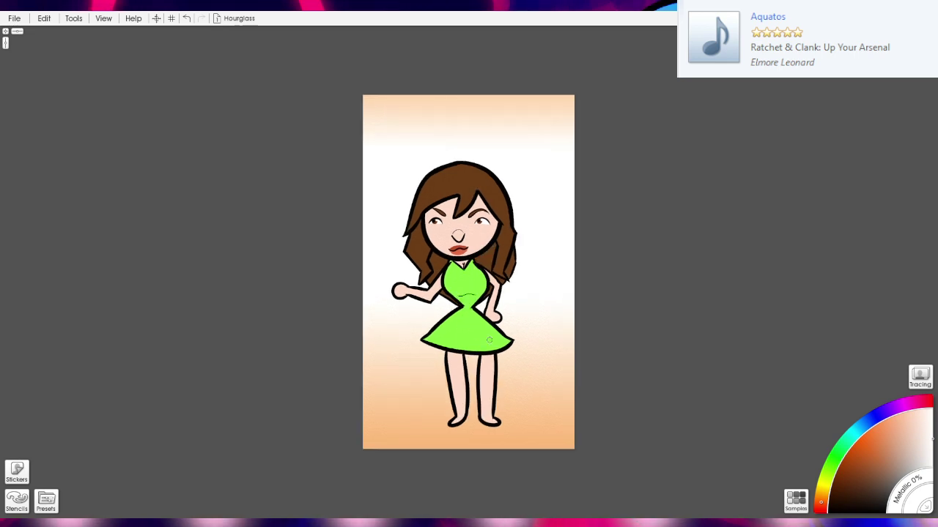
{"action": "scroll", "coordinate": [506, 353], "scroll_direction": "up", "scroll_amount": 3}
{"action": "scroll", "coordinate": [505, 353], "scroll_direction": "down", "scroll_amount": 1}
{"action": "scroll", "coordinate": [528, 342], "scroll_direction": "up", "scroll_amount": 1}
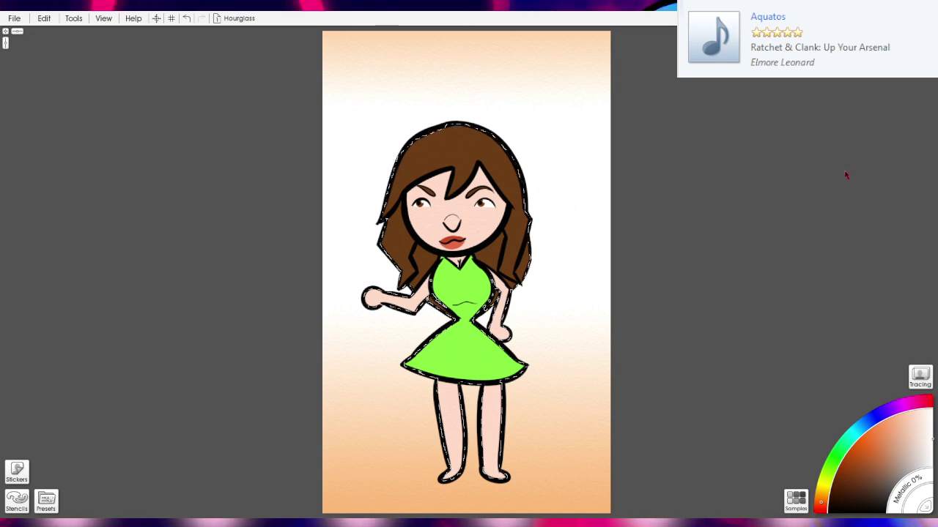
Choose a pale greyish blue and airbrush soft shading over both legs and feet inside the figure selection.
{"action": "left_click", "coordinate": [860, 426]}
{"action": "left_click", "coordinate": [911, 452]}
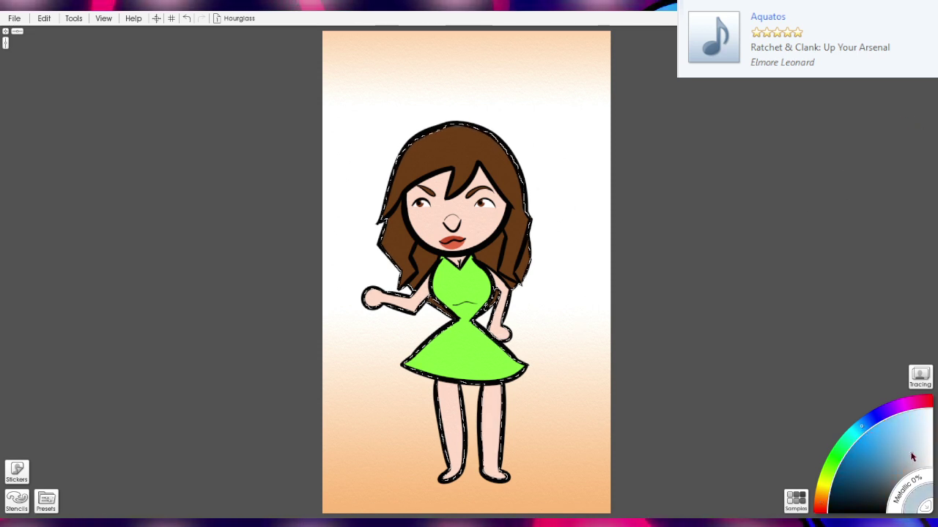
{"action": "left_click", "coordinate": [904, 457]}
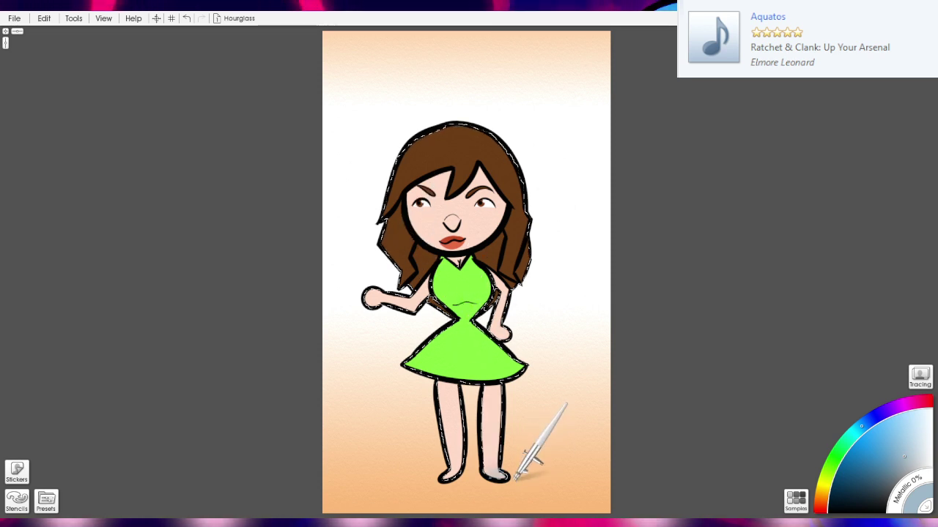
{"action": "mouse_move", "coordinate": [485, 473]}
{"action": "left_mouse_down"}
{"action": "mouse_move", "coordinate": [507, 383]}
{"action": "mouse_move", "coordinate": [506, 465]}
{"action": "mouse_move", "coordinate": [503, 392]}
{"action": "mouse_move", "coordinate": [440, 385]}
{"action": "left_mouse_up"}
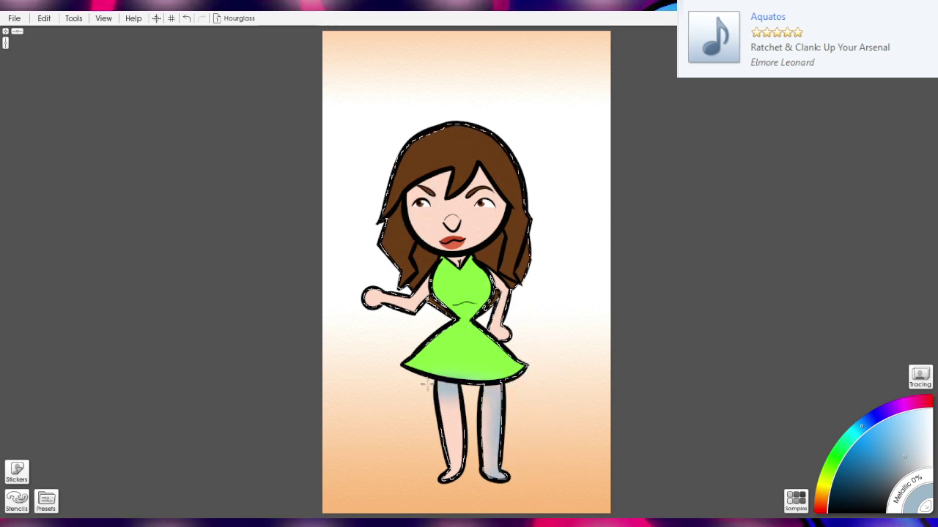
{"action": "mouse_move", "coordinate": [446, 480]}
{"action": "left_mouse_down"}
{"action": "mouse_move", "coordinate": [463, 447]}
{"action": "mouse_move", "coordinate": [460, 389]}
{"action": "left_mouse_up"}
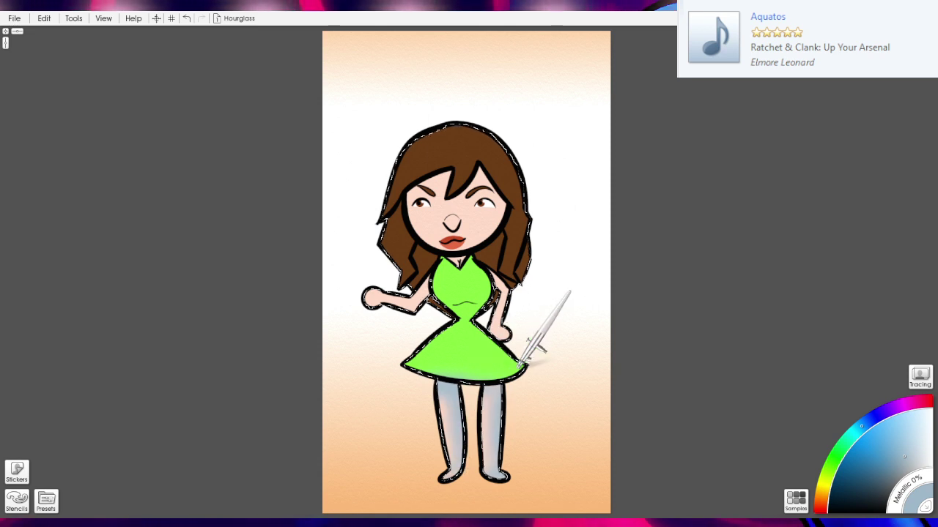
Airbrush the same greyish-blue shading over the dress, both arms and the inner hair beside the neck, and clear the figure selection.
{"action": "mouse_move", "coordinate": [521, 363]}
{"action": "left_mouse_down"}
{"action": "mouse_move", "coordinate": [494, 364]}
{"action": "mouse_move", "coordinate": [470, 326]}
{"action": "mouse_move", "coordinate": [498, 363]}
{"action": "mouse_move", "coordinate": [417, 373]}
{"action": "mouse_move", "coordinate": [500, 346]}
{"action": "mouse_move", "coordinate": [469, 313]}
{"action": "mouse_move", "coordinate": [489, 294]}
{"action": "mouse_move", "coordinate": [474, 272]}
{"action": "mouse_move", "coordinate": [502, 339]}
{"action": "left_mouse_up"}
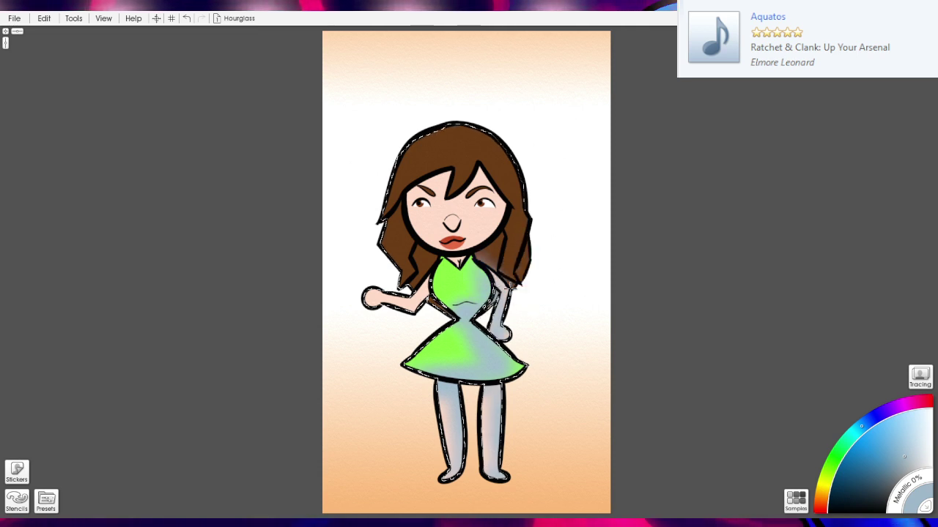
{"action": "mouse_move", "coordinate": [509, 270]}
{"action": "left_mouse_down"}
{"action": "mouse_move", "coordinate": [499, 247]}
{"action": "mouse_move", "coordinate": [488, 250]}
{"action": "left_mouse_up"}
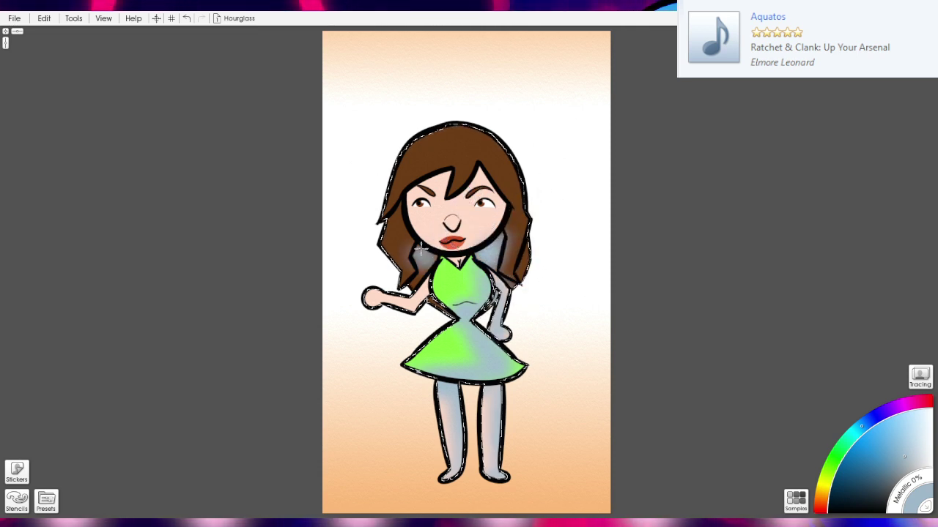
{"action": "mouse_move", "coordinate": [420, 249]}
{"action": "left_mouse_down"}
{"action": "mouse_move", "coordinate": [411, 283]}
{"action": "mouse_move", "coordinate": [431, 304]}
{"action": "mouse_move", "coordinate": [375, 314]}
{"action": "left_mouse_up"}
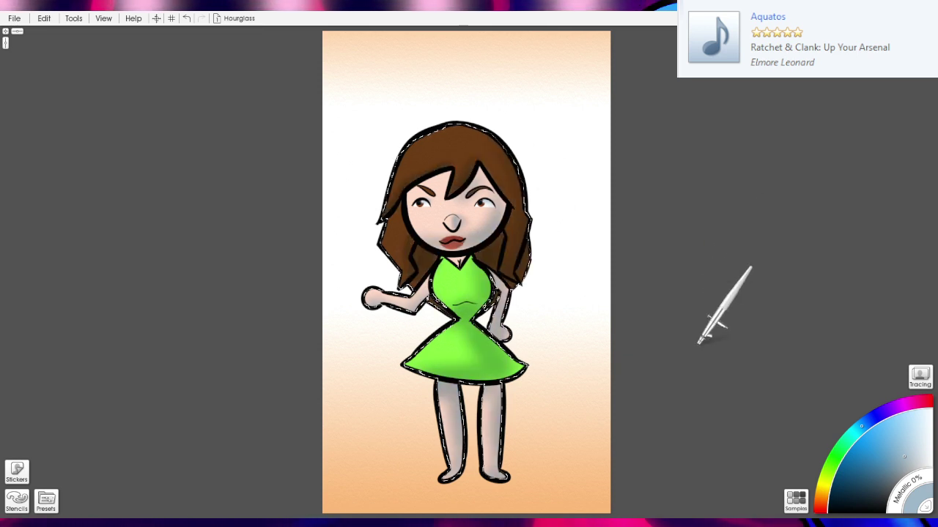
{"action": "key", "text": "ctrl+minus"}
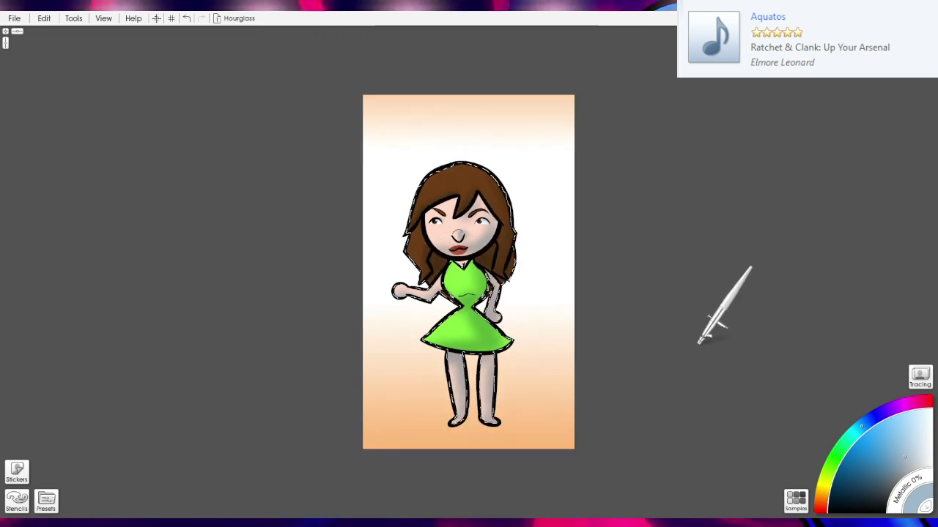
{"action": "key", "text": "ctrl+d"}
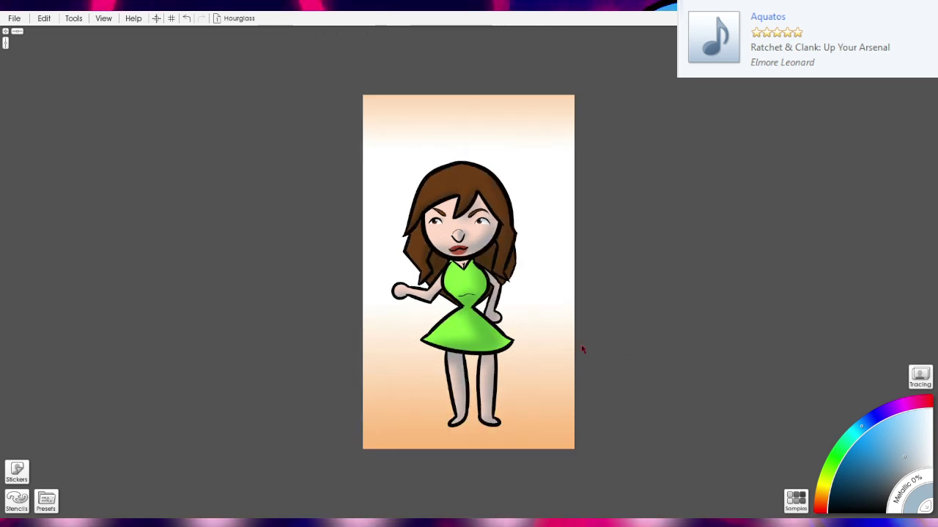